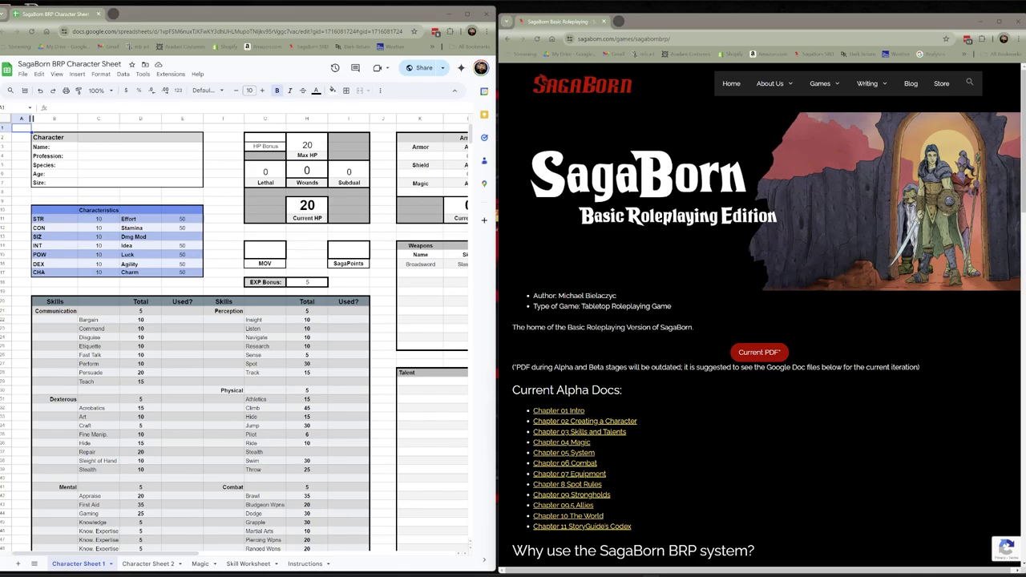
# Look through the SagaBorn BRP page for the character sheets, the Digital Spreadsheet Character Creator link and the list of alpha chapter documents.
pyautogui.scroll(-15, 762, 320)
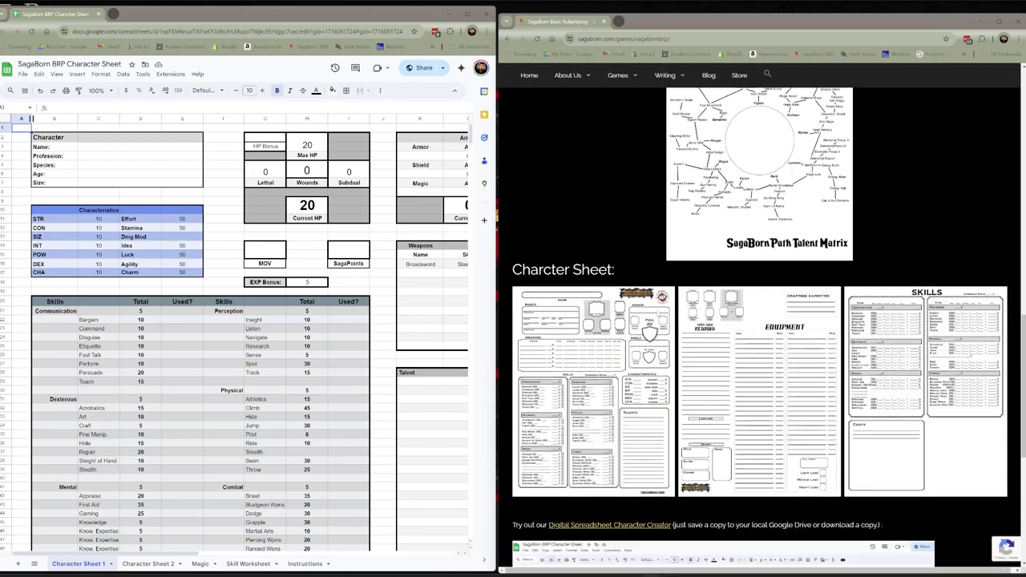
pyautogui.scroll(-1, 762, 321)
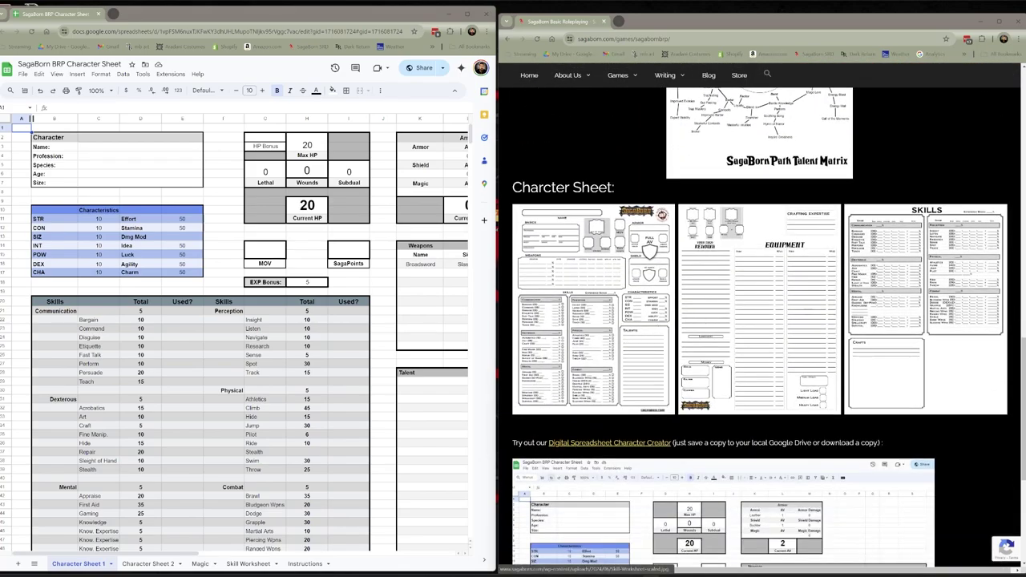
pyautogui.scroll(-3, 834, 349)
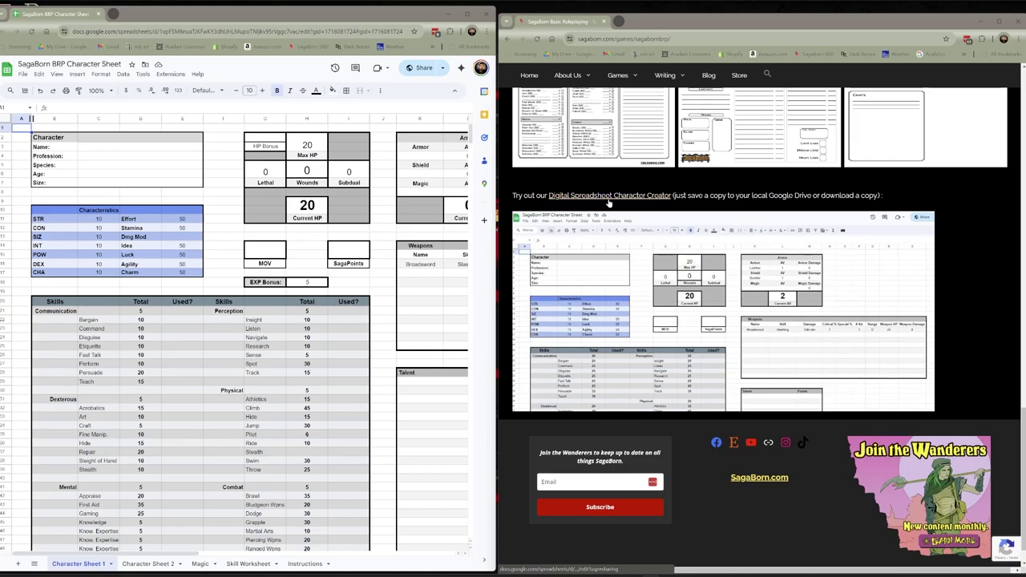
pyautogui.scroll(15, 609, 203)
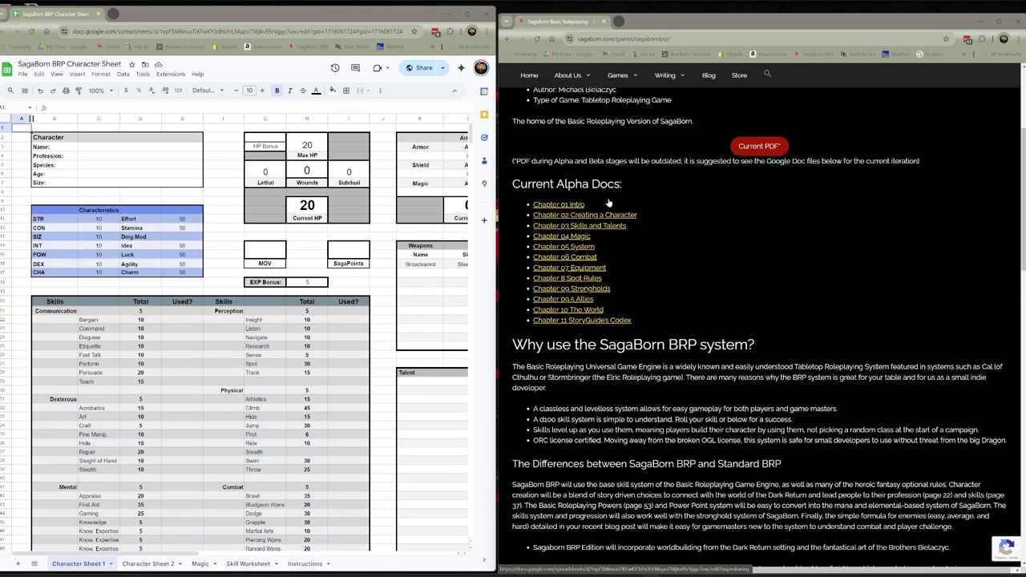
pyautogui.scroll(3, 608, 202)
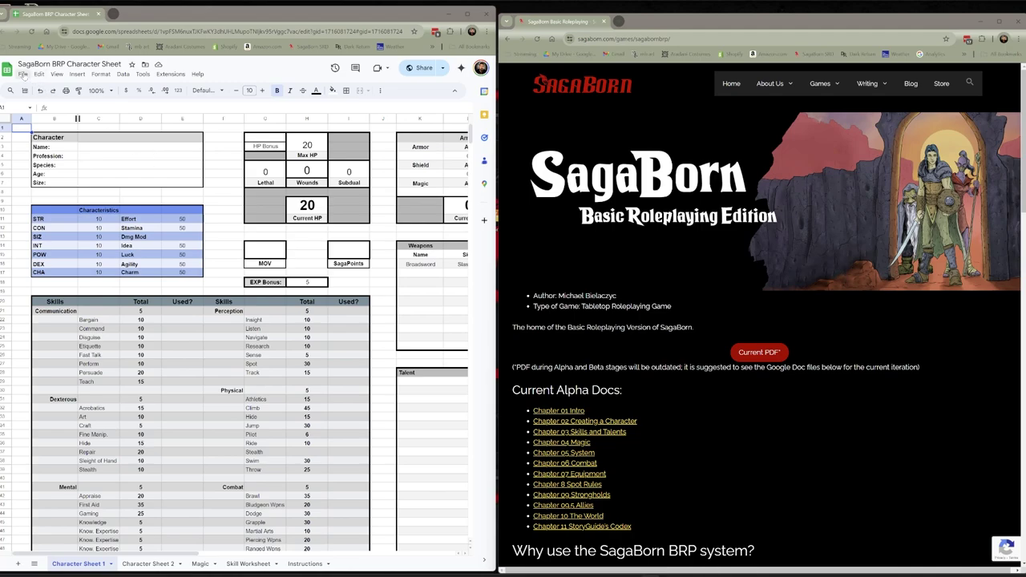
# Make a copy of the SagaBorn BRP Character Sheet and rename the copy Ranger SagaBorn BRP Character Sheet.
pyautogui.click(23, 74)
pyautogui.click(36, 128)
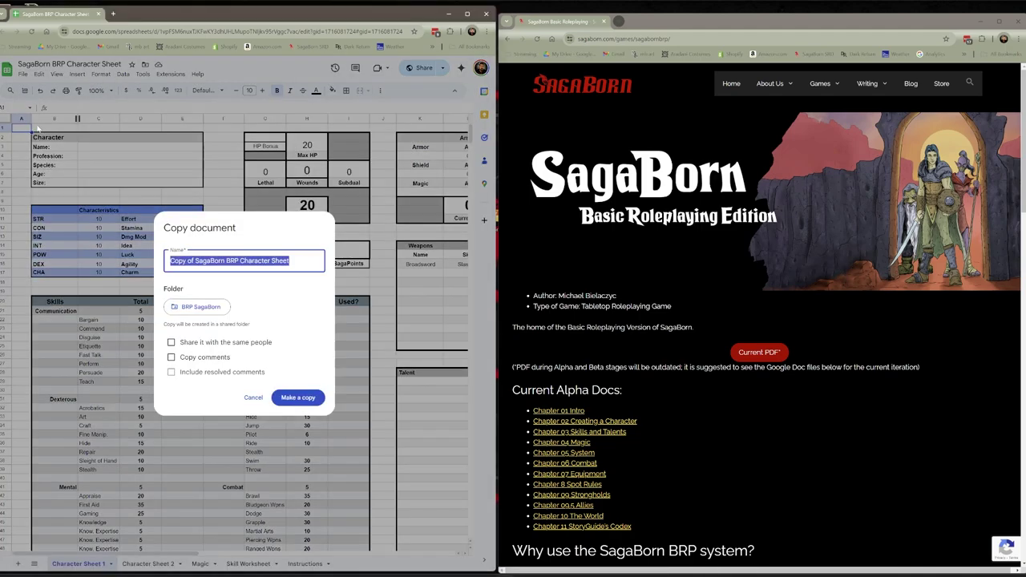
pyautogui.click(298, 398)
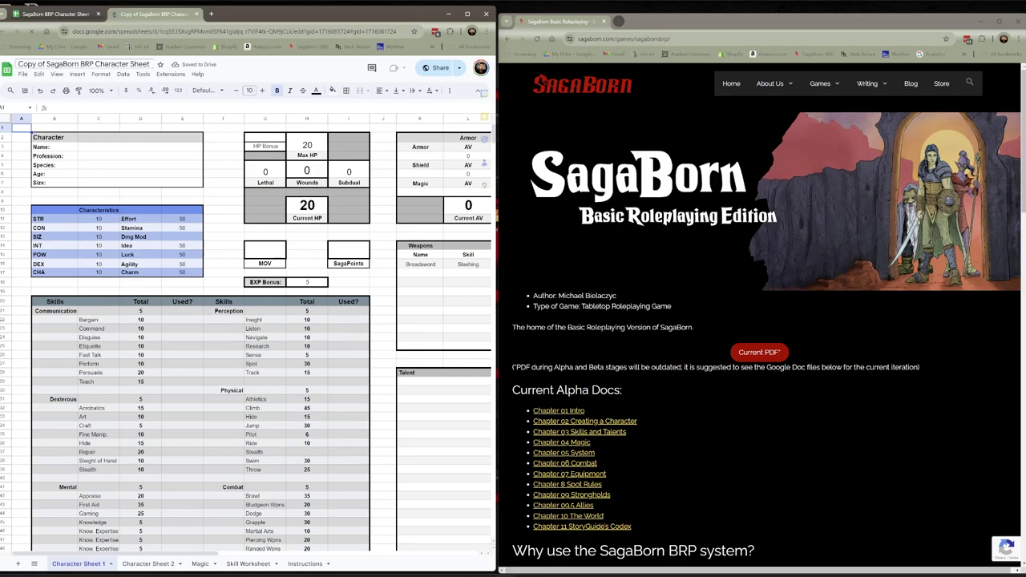
pyautogui.moveTo(46, 65); pyautogui.dragTo(16, 64)
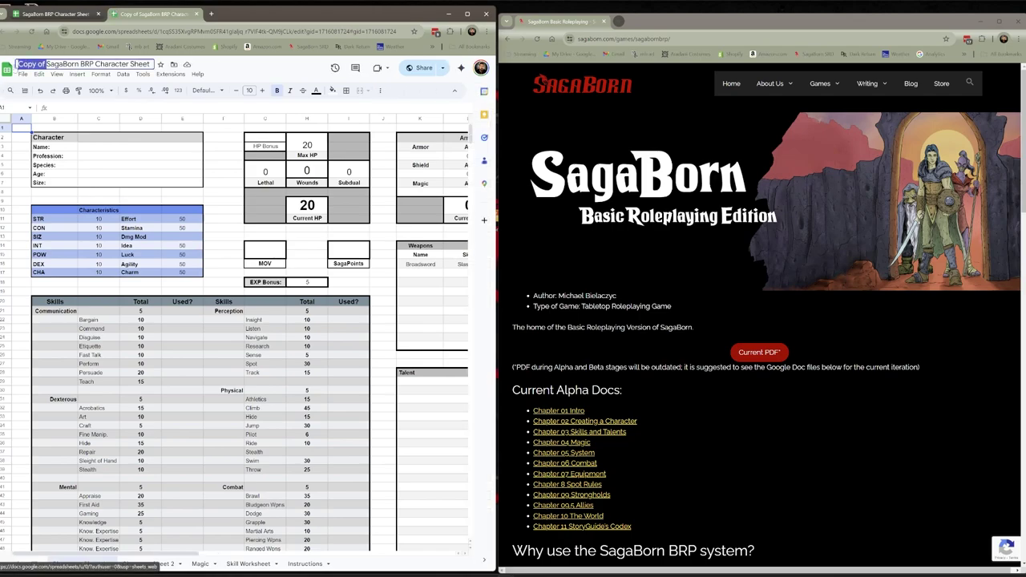
pyautogui.write('Ranger')
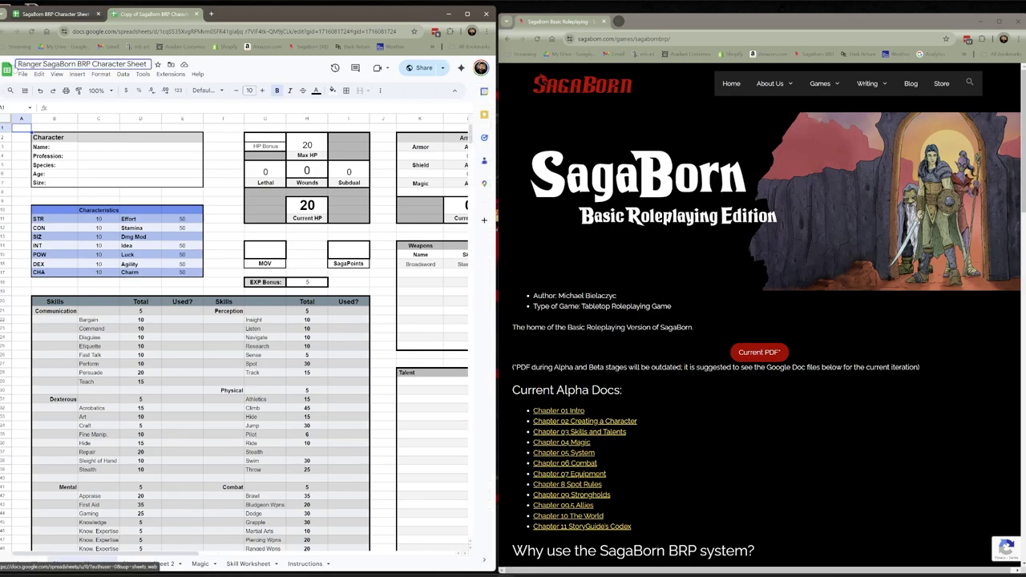
pyautogui.click(215, 174)
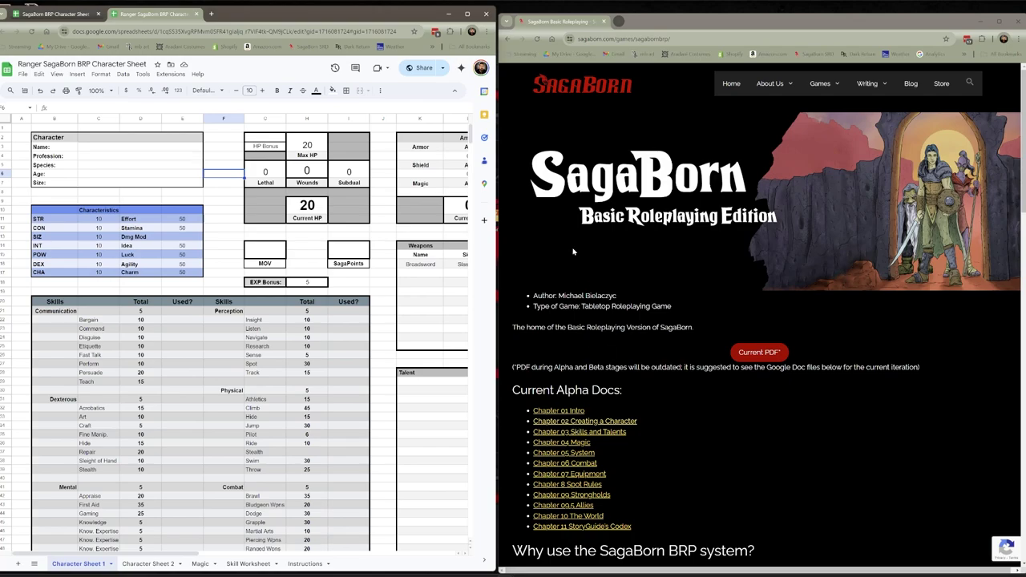
# Open Chapter 02 Creating a Character from the SagaBorn page in a new browser tab and switch to it.
pyautogui.rightClick(602, 425)
pyautogui.click(633, 431)
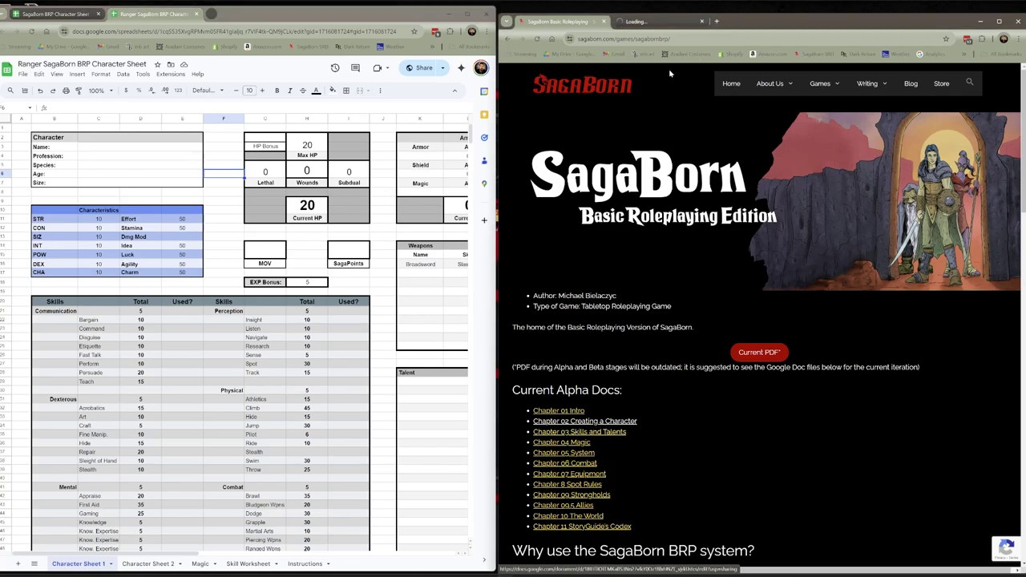
pyautogui.click(655, 21)
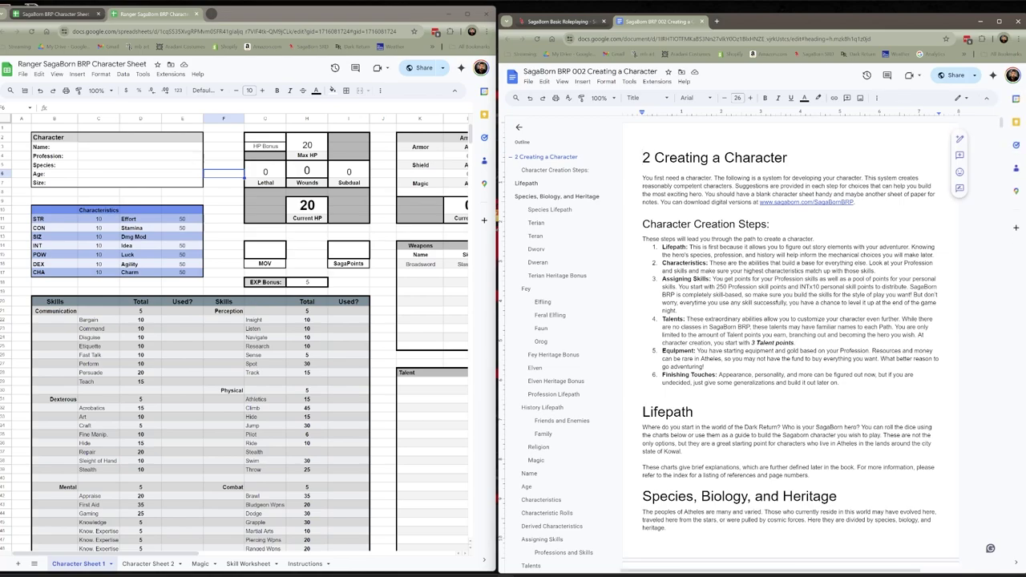
# Consult the Species Lifepath and Terian biology tables, and enter Dworven as the species on the character sheet.
pyautogui.scroll(-2, 790, 337)
pyautogui.scroll(-2, 790, 337)
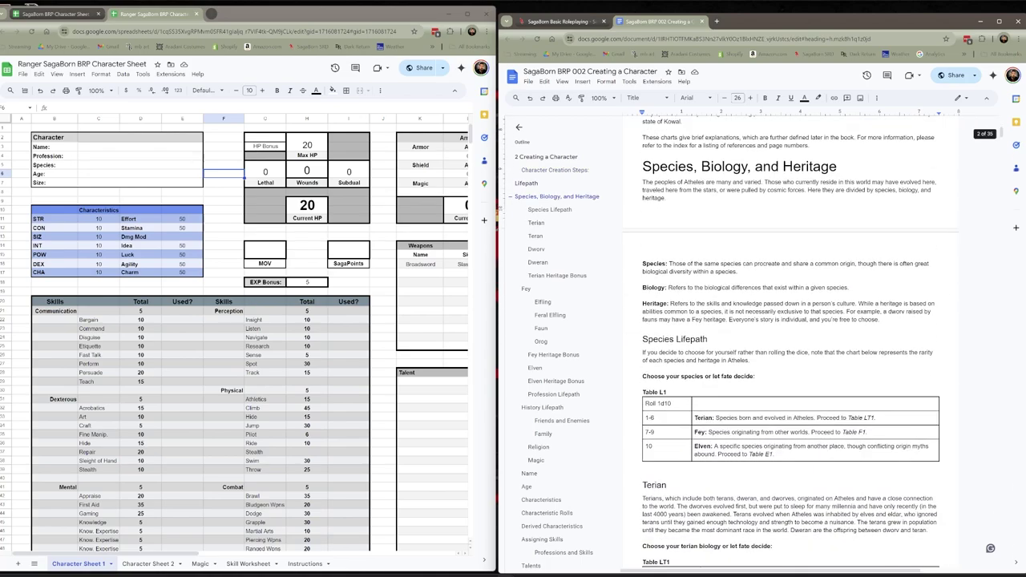
pyautogui.scroll(-1, 790, 336)
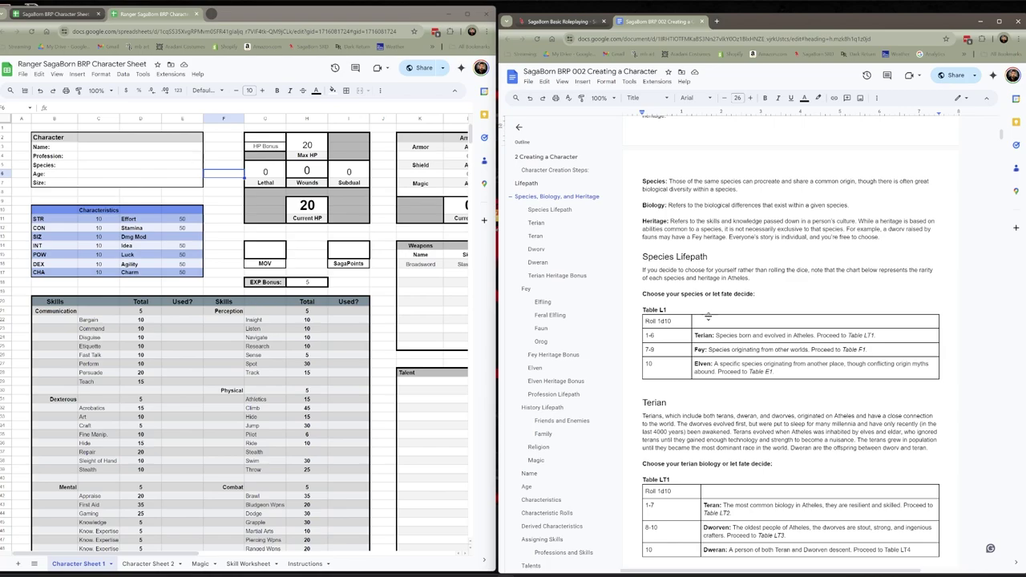
pyautogui.scroll(-1, 790, 337)
pyautogui.scroll(-1, 790, 336)
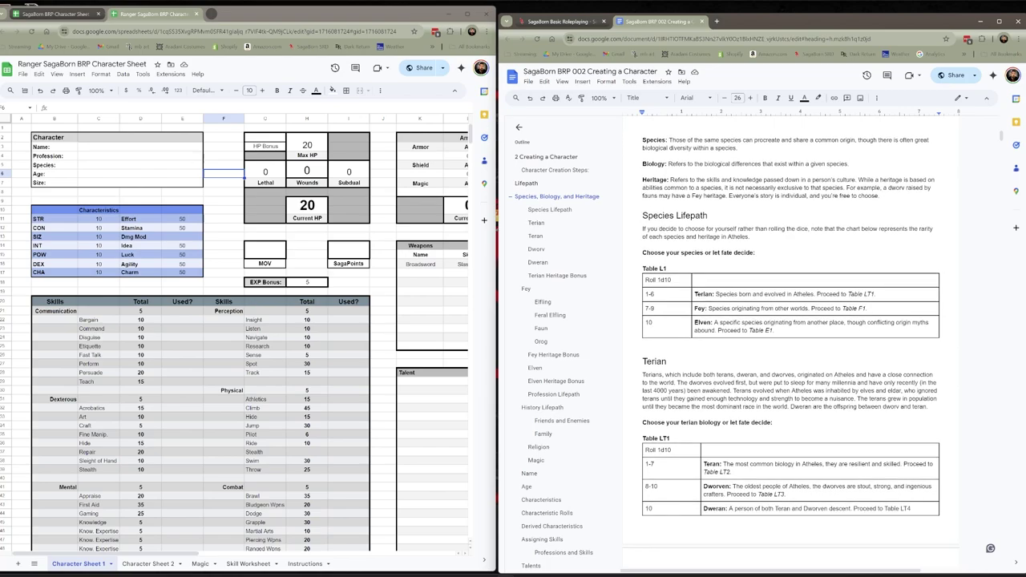
pyautogui.scroll(-2, 790, 337)
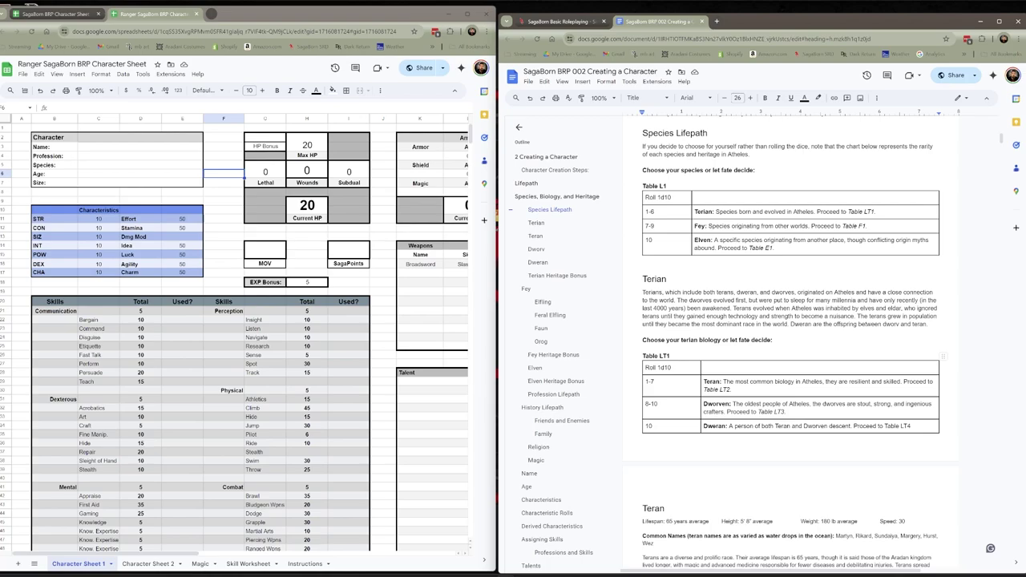
pyautogui.scroll(-3, 789, 336)
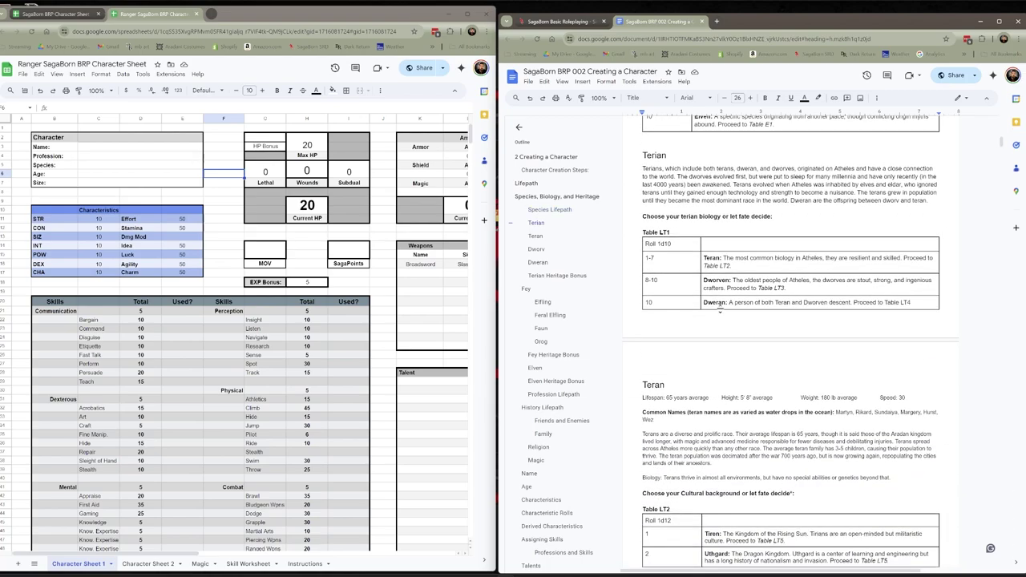
pyautogui.click(95, 166)
pyautogui.write('Dworven')
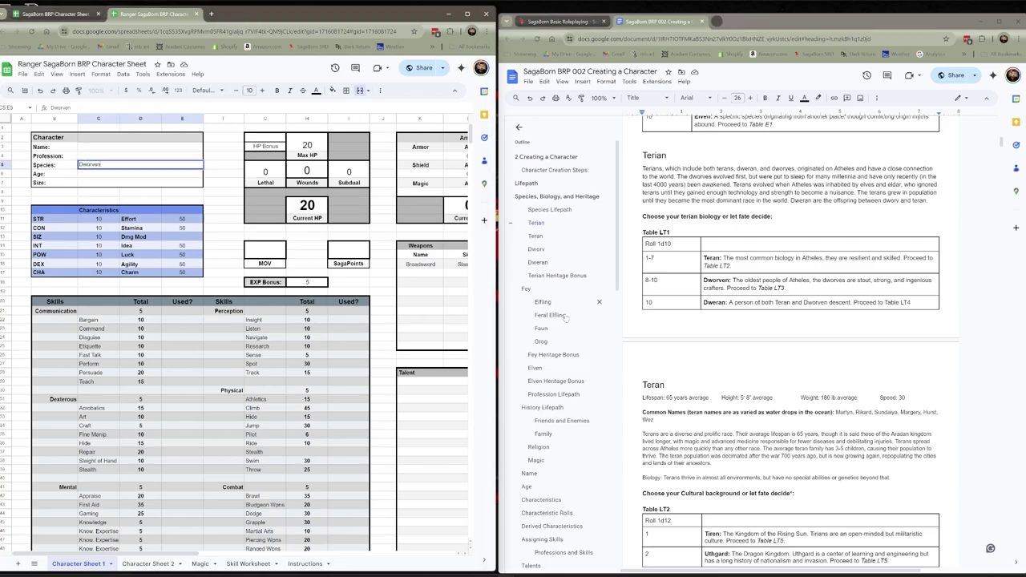
# Consult the dworven culture table in the Dworv section and extend the species entry to Dworven, Greyhelm.
pyautogui.click(718, 440)
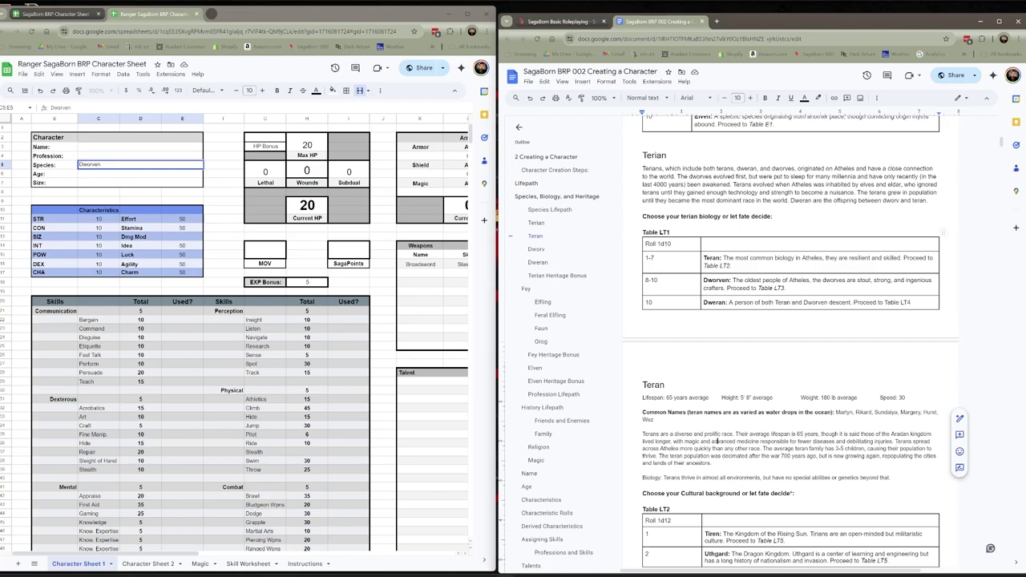
pyautogui.scroll(-5, 720, 303)
pyautogui.scroll(-5, 790, 342)
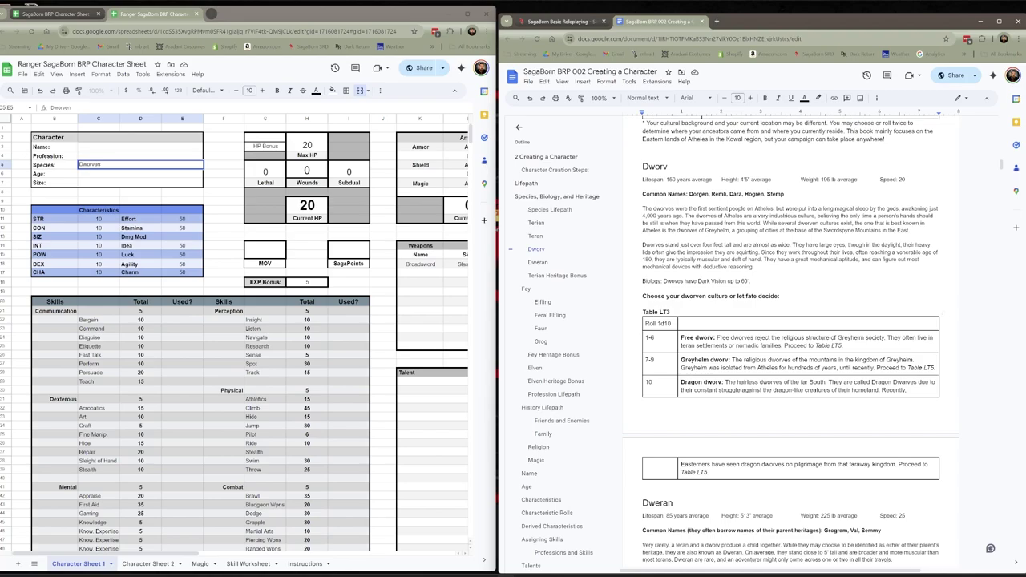
pyautogui.hotkey('alt', 'Tab')
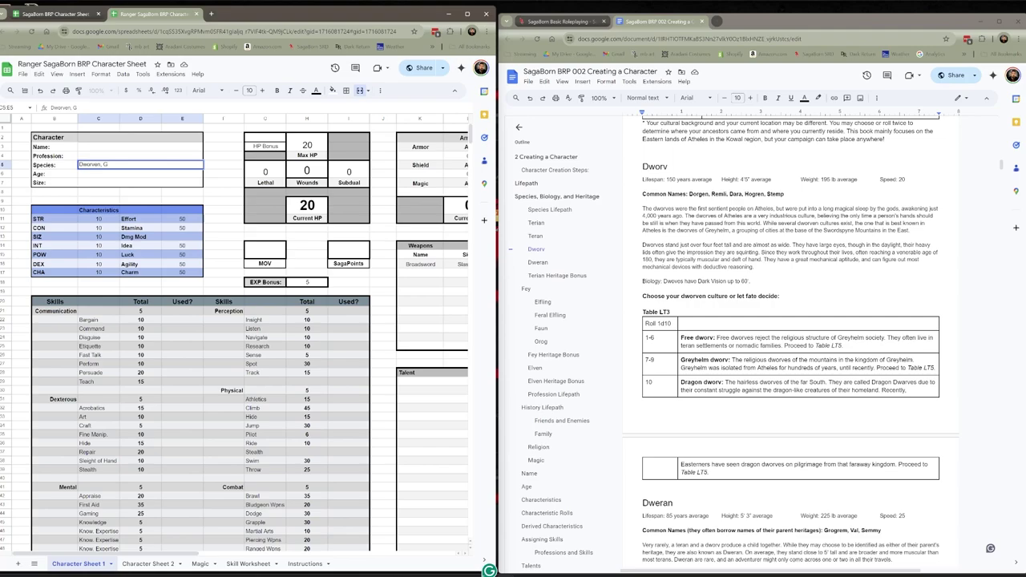
pyautogui.write(', Greyhelm')
pyautogui.click(216, 174)
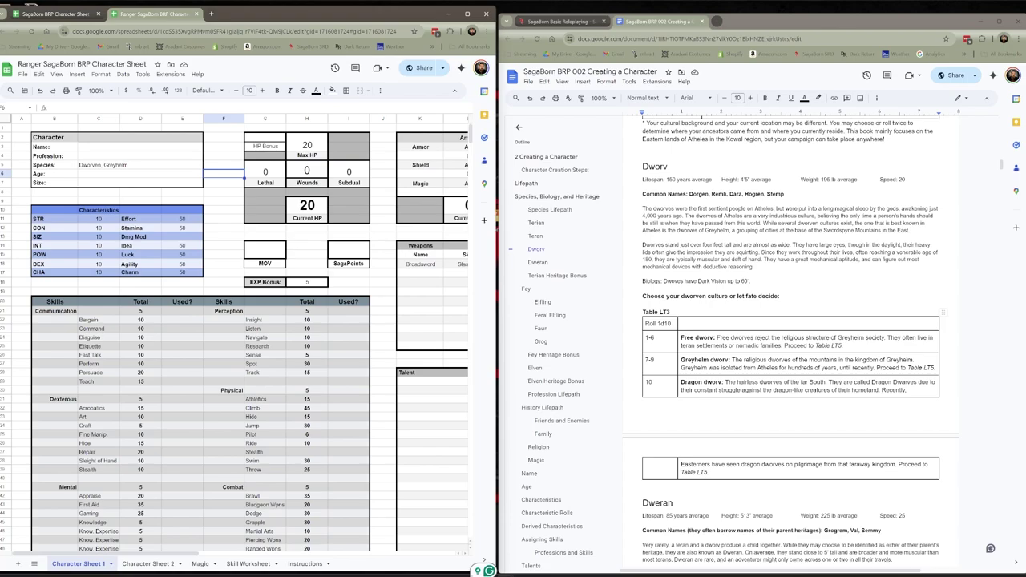
# Examine the Terian Heritage Bonus options in Table LT5 and go to the Profession Lifepath section of the chapter.
pyautogui.scroll(-5, 790, 341)
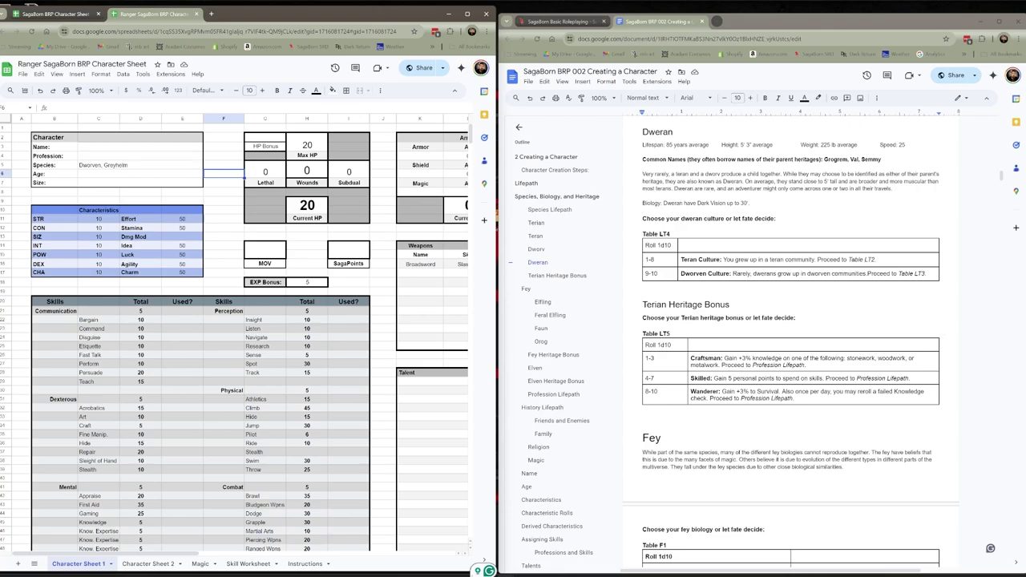
pyautogui.scroll(-20, 793, 396)
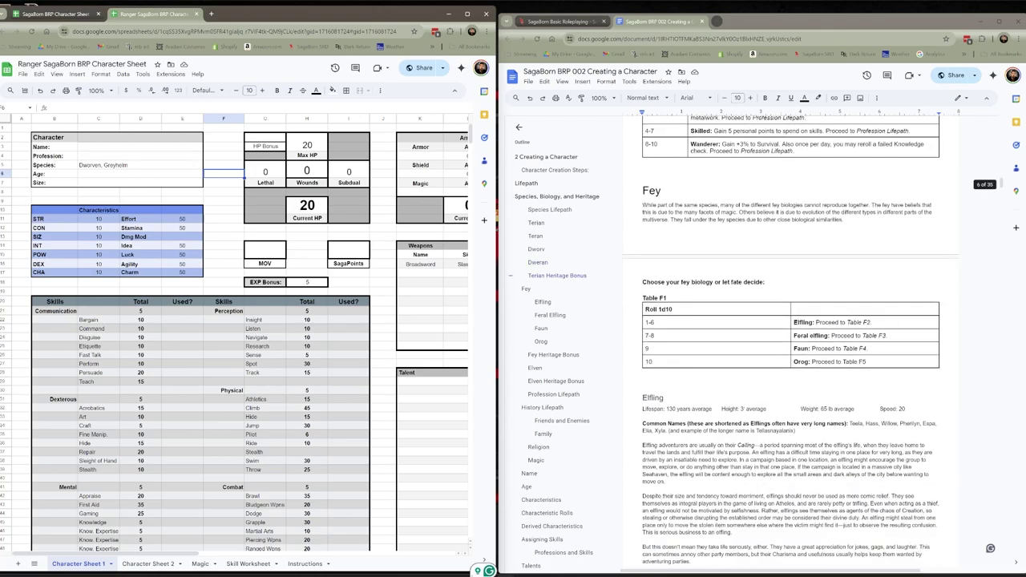
pyautogui.scroll(-3, 792, 396)
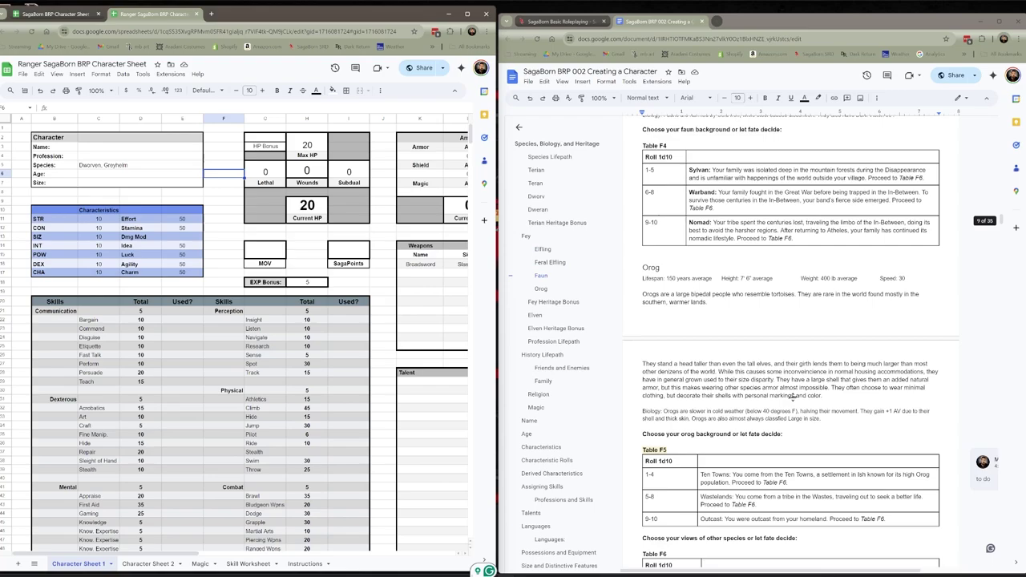
pyautogui.scroll(-5, 792, 396)
pyautogui.scroll(-5, 792, 396)
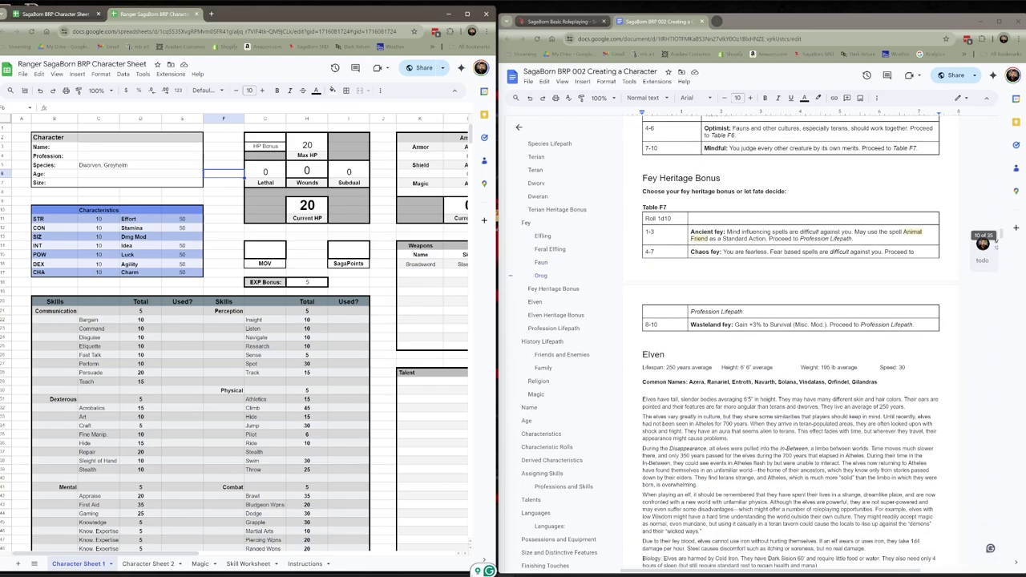
pyautogui.click(555, 315)
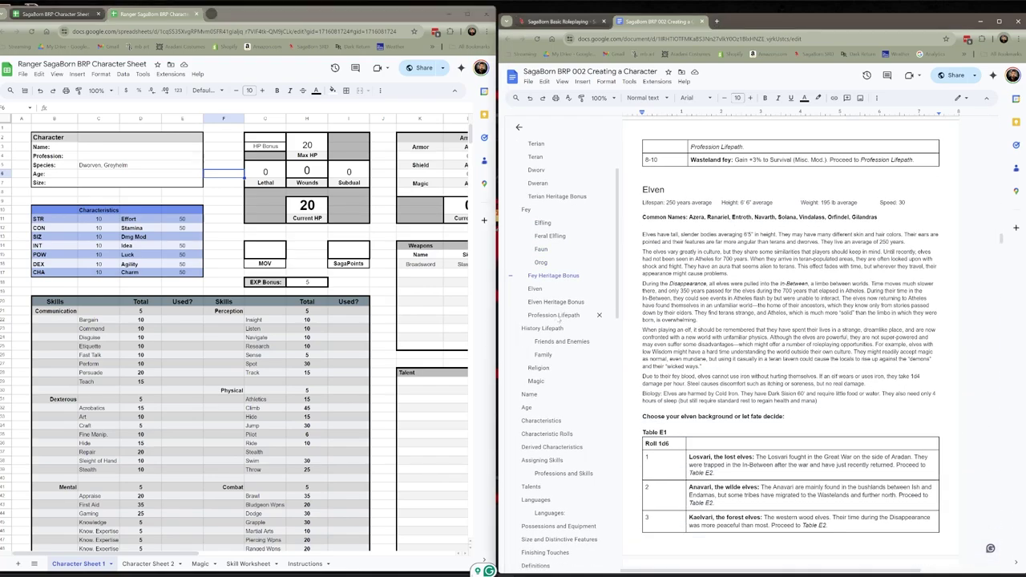
# Examine the Profession Lifepath introduction and the full table of professions with their 1d100 rolls and rarities.
pyautogui.scroll(-1, 792, 344)
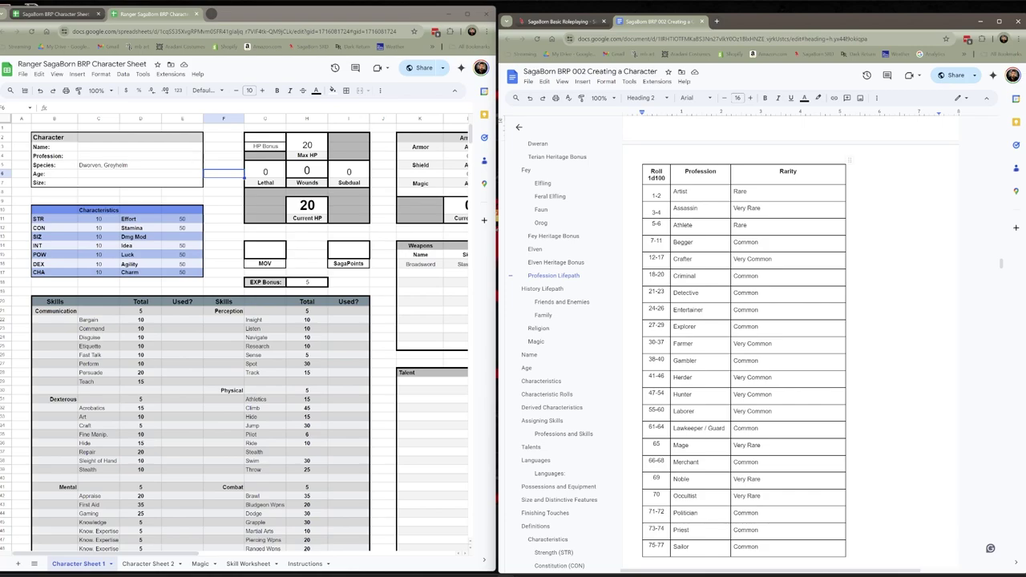
pyautogui.click(553, 275)
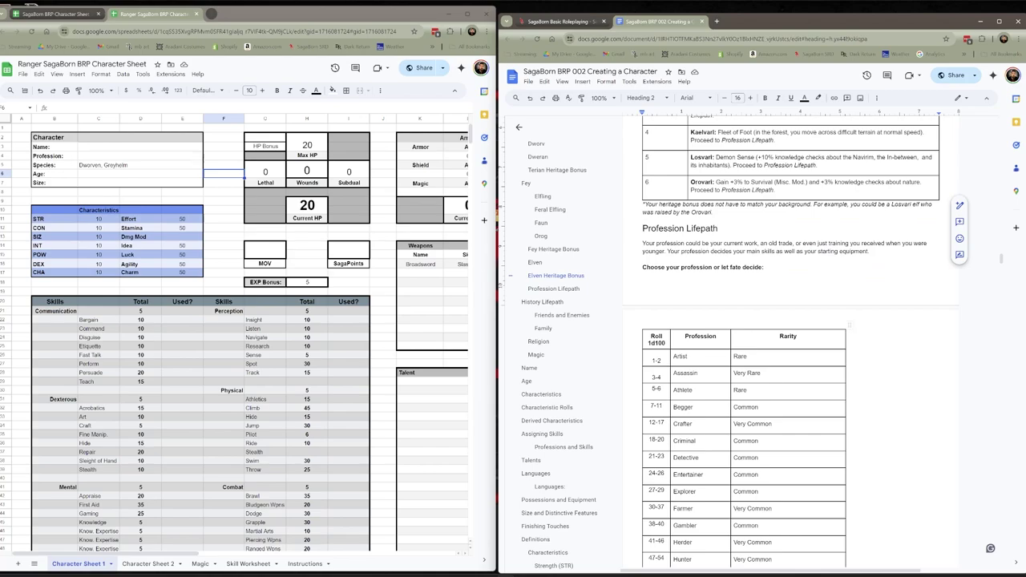
pyautogui.scroll(-3, 790, 345)
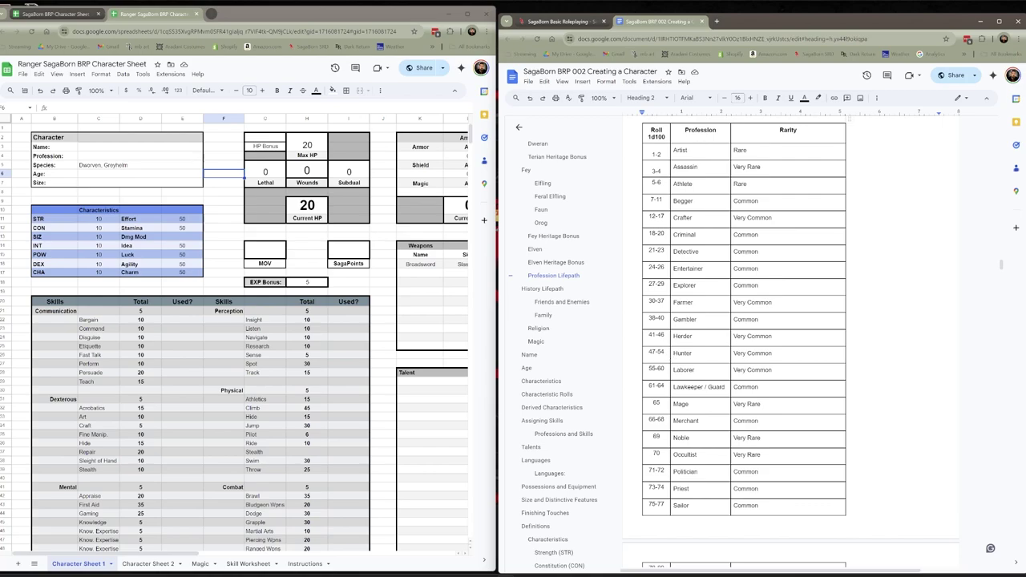
pyautogui.scroll(-5, 716, 360)
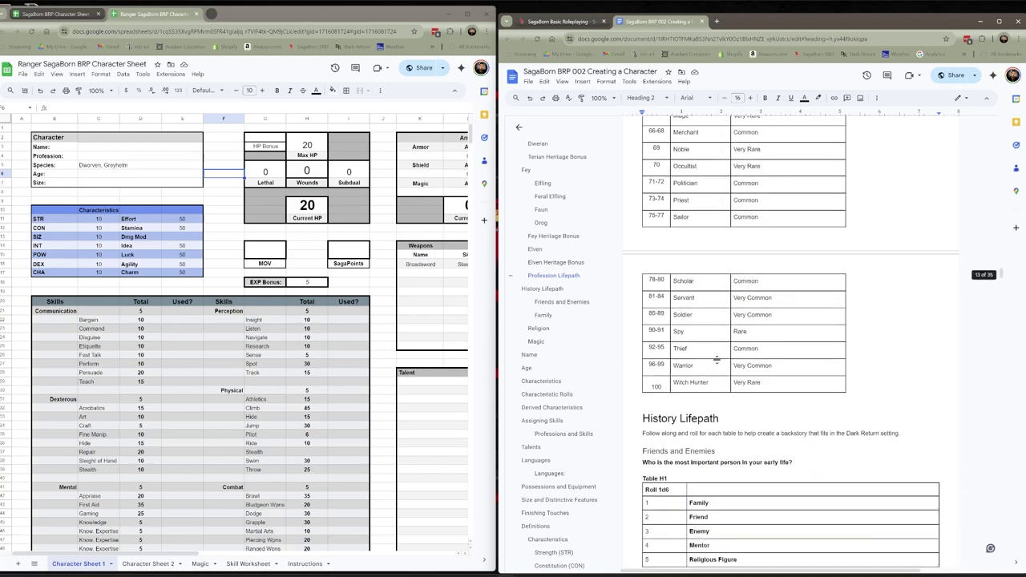
pyautogui.scroll(-3, 716, 360)
pyautogui.scroll(4, 715, 360)
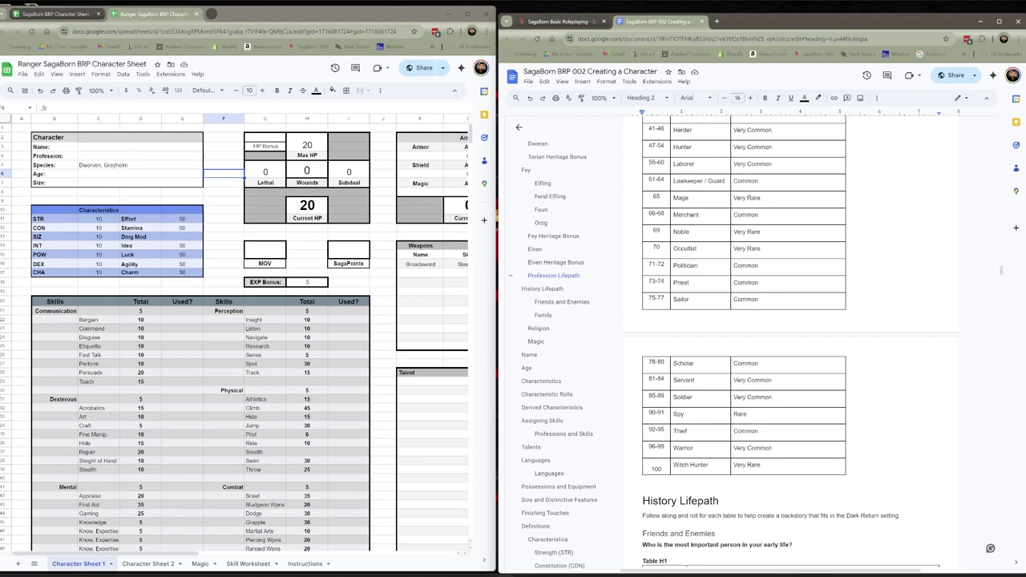
# Read through the History Lifepath tables for family, religious belief, patron deity and attitude to magic.
pyautogui.scroll(-10, 790, 337)
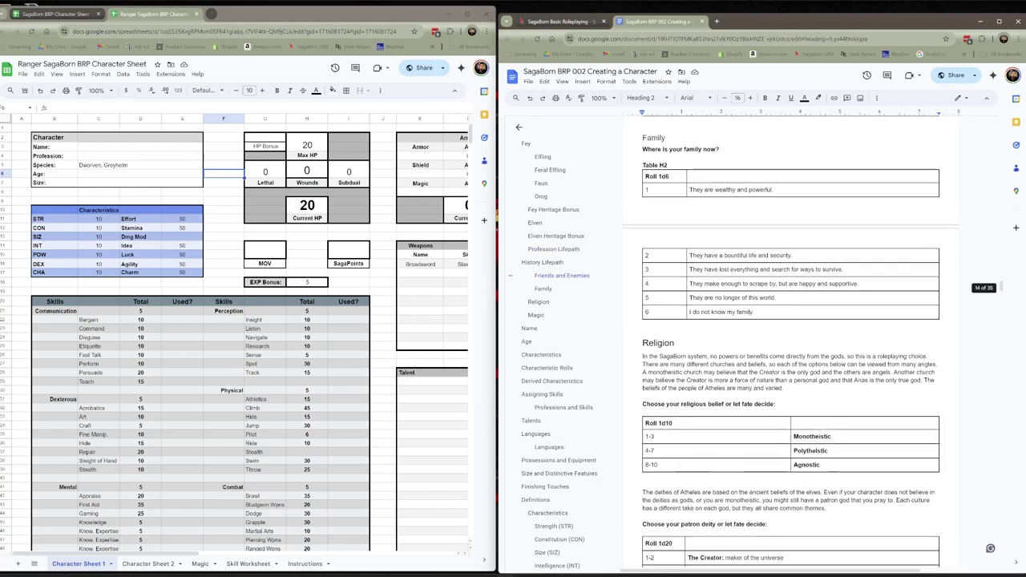
pyautogui.scroll(-5, 790, 337)
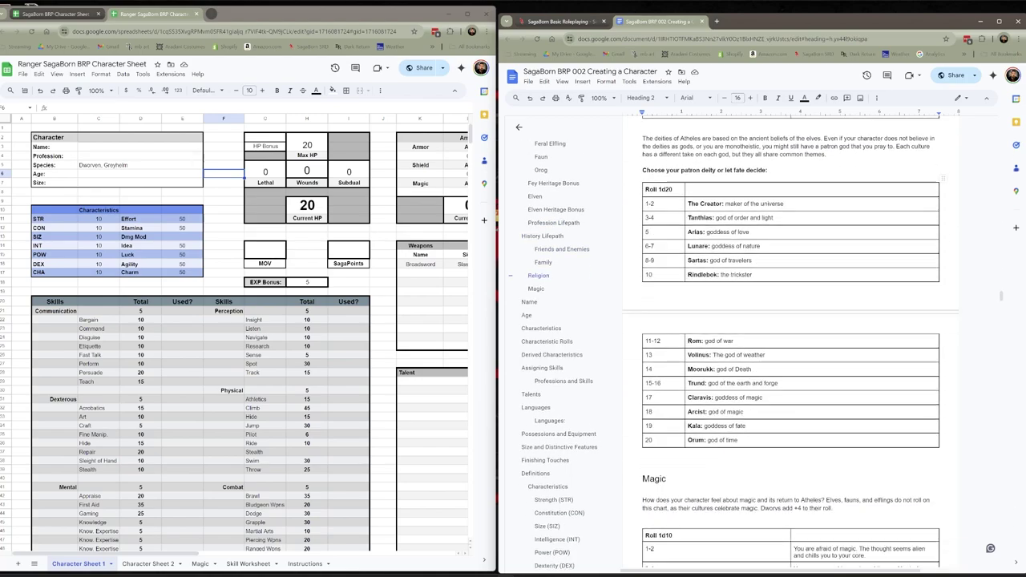
pyautogui.scroll(-4, 695, 305)
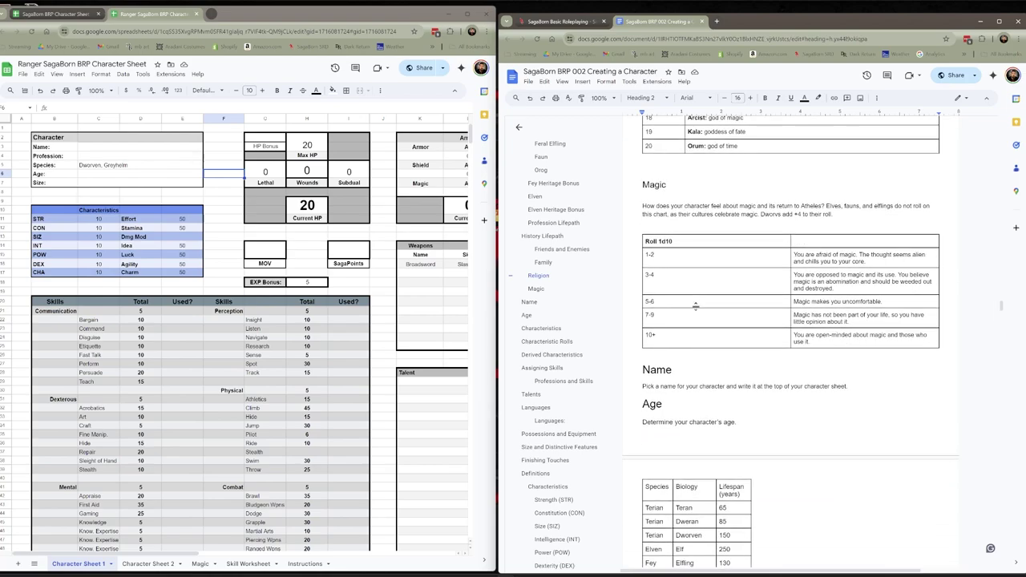
# Read the Characteristics rolling rules in the chapter and the seven creation steps on the character sheet's Instructions page.
pyautogui.scroll(-10, 695, 305)
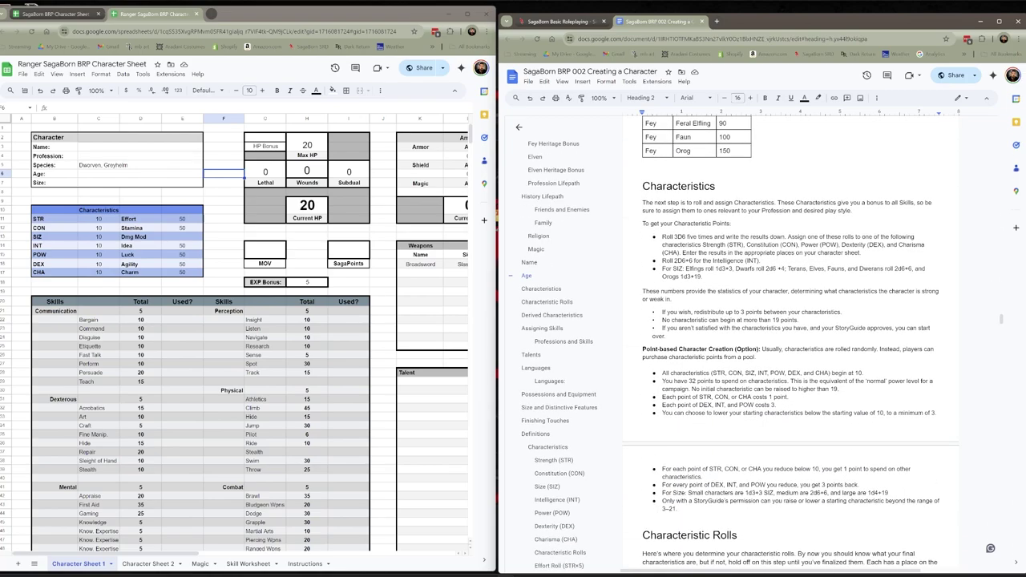
pyautogui.scroll(-1, 740, 342)
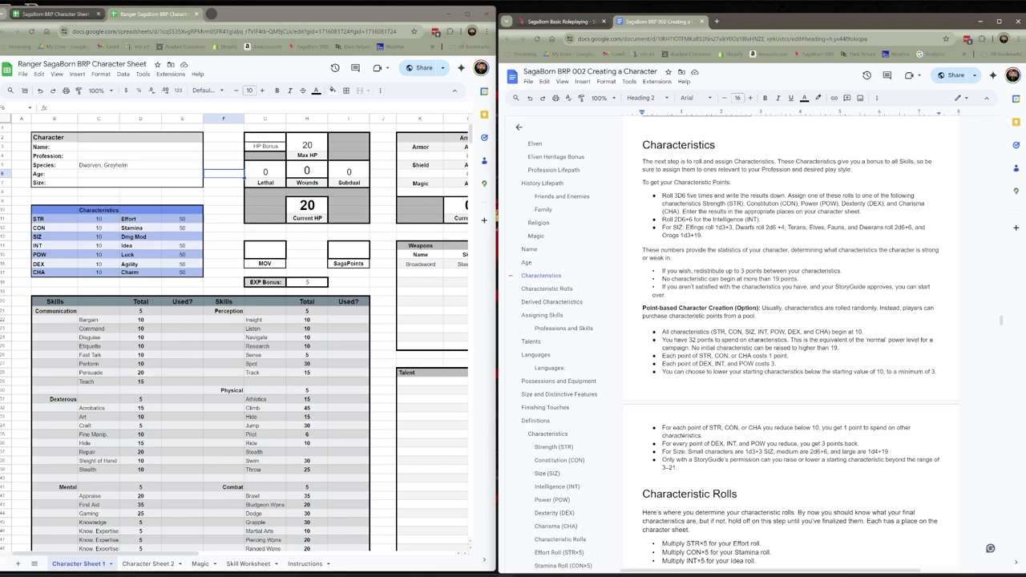
pyautogui.click(305, 564)
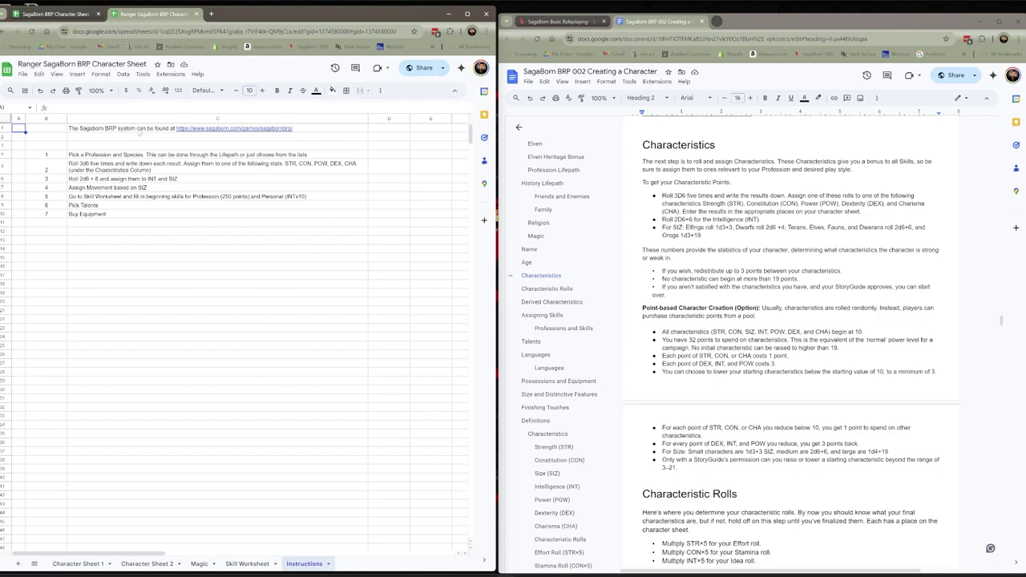
pyautogui.moveTo(232, 128)
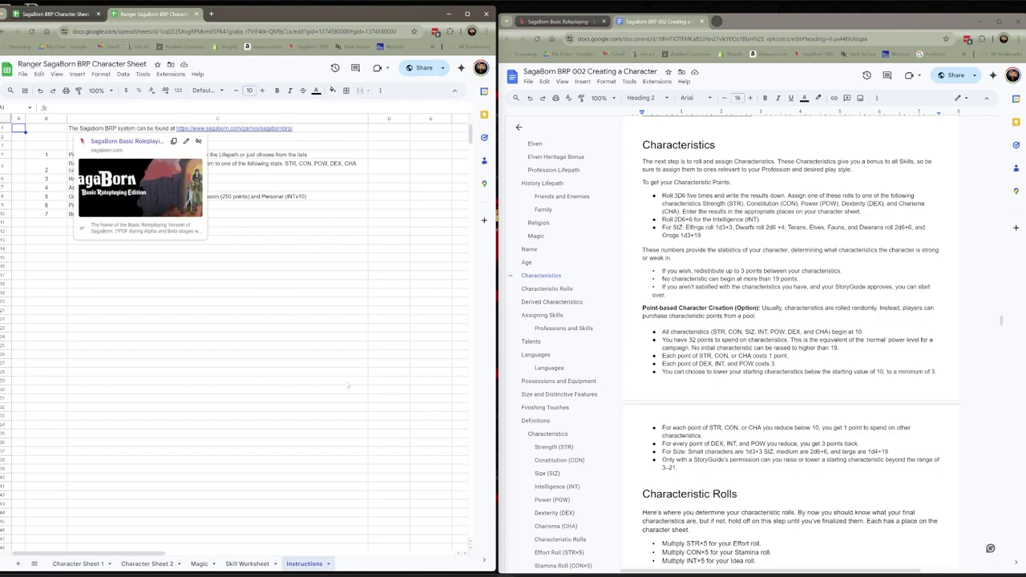
pyautogui.click(218, 330)
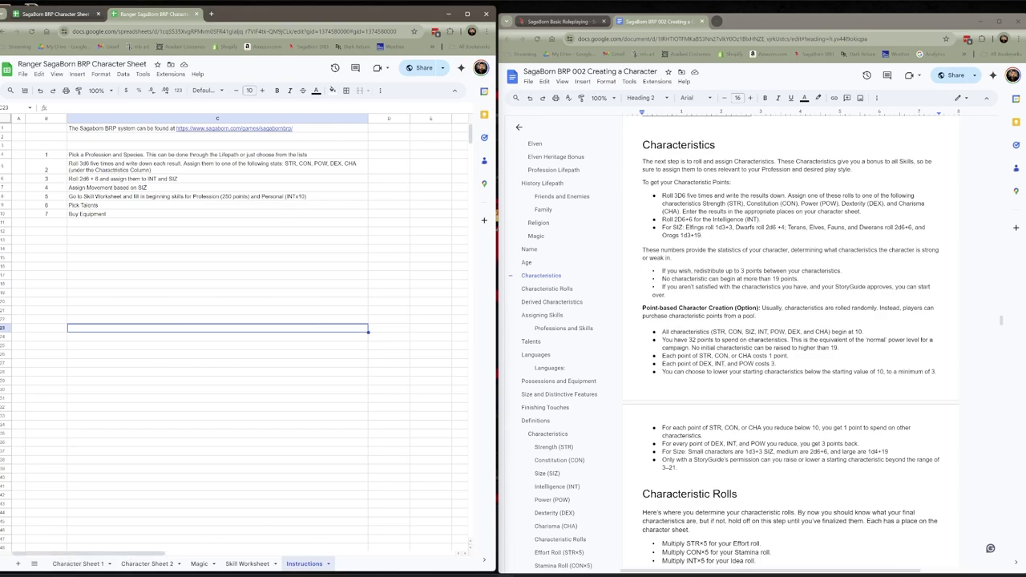
# On Character Sheet 1, note the five 3D6 rolls 15, 12, 10, 7 and 10 in cells F11 to F15 beside the Characteristics table.
pyautogui.click(80, 563)
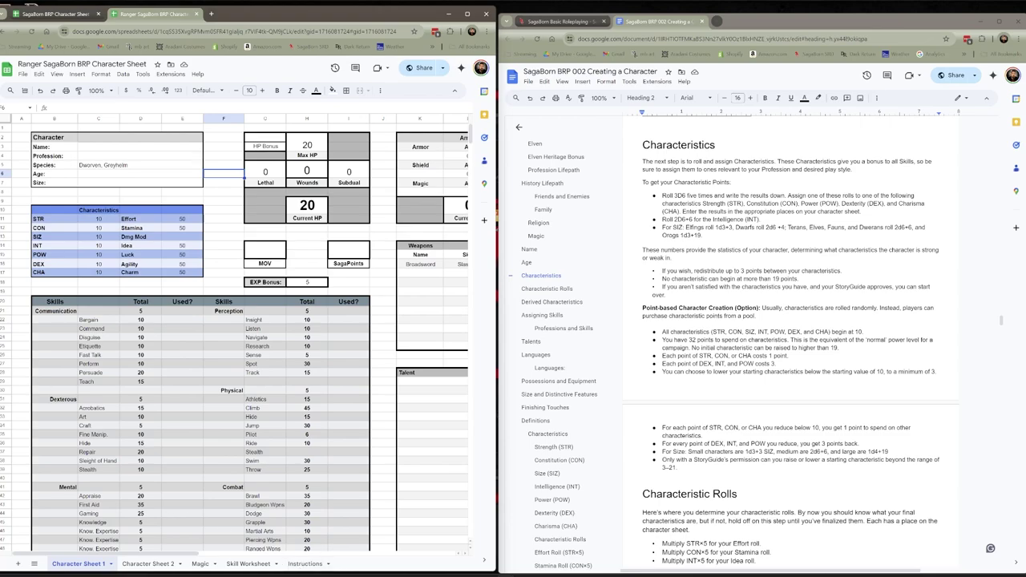
pyautogui.click(227, 223)
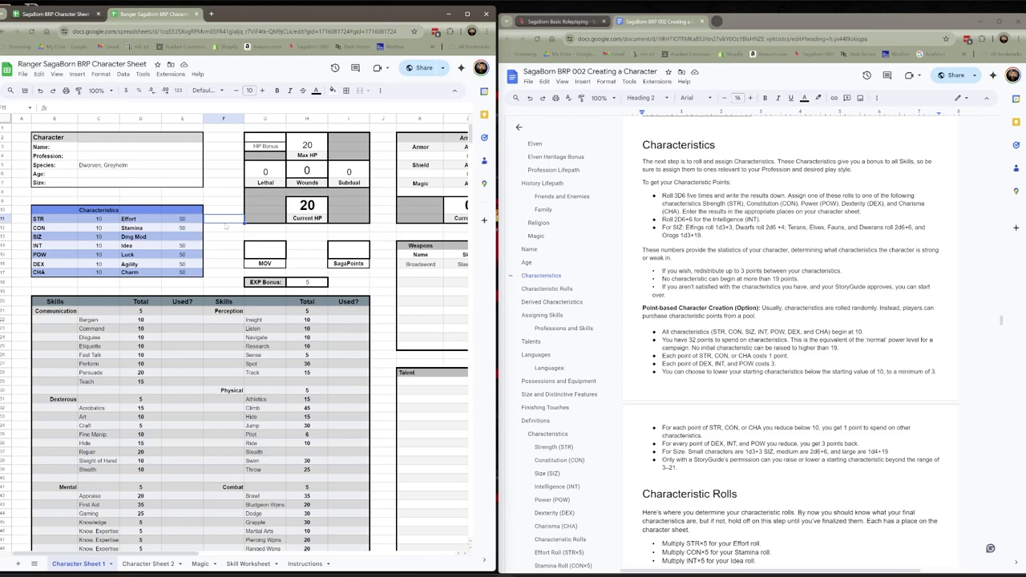
pyautogui.write('15')
pyautogui.press('Return')
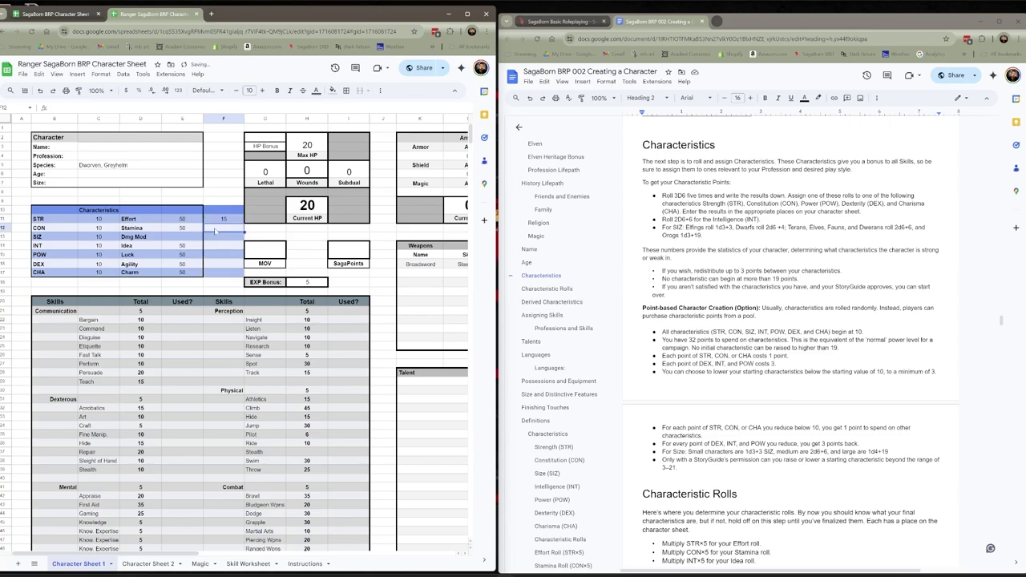
pyautogui.write('12')
pyautogui.press('Return')
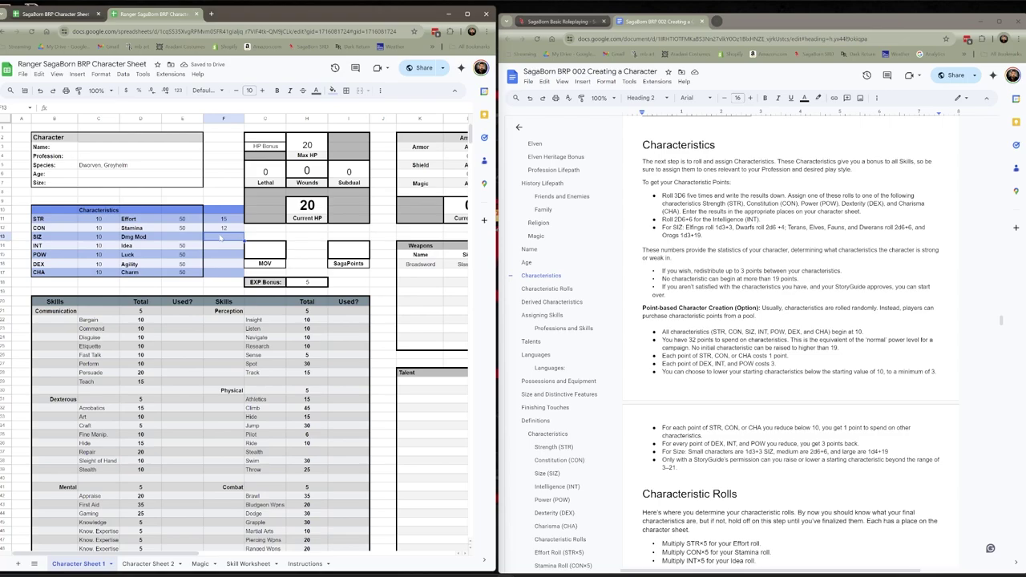
pyautogui.write('10')
pyautogui.press('Return')
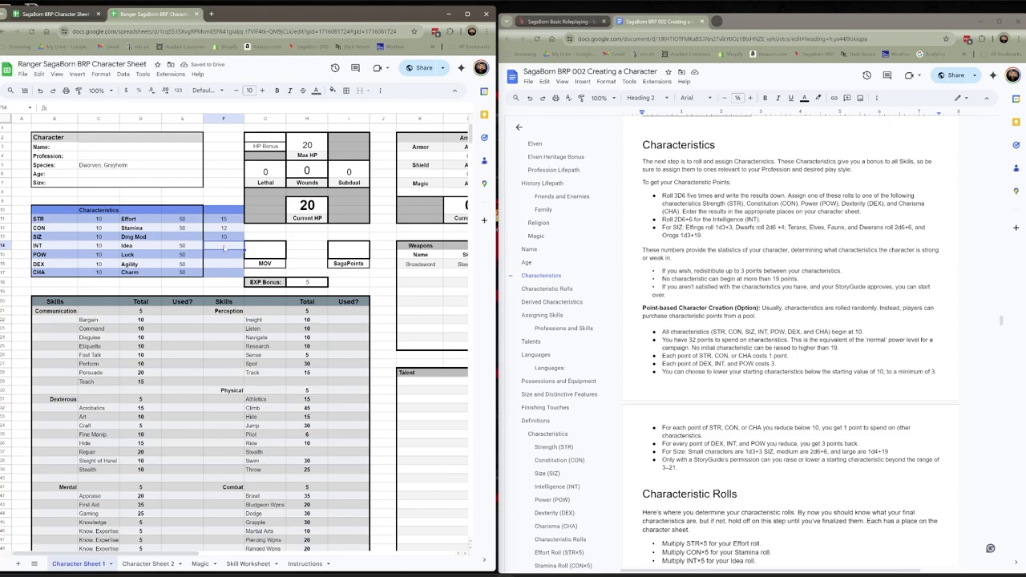
pyautogui.write('7')
pyautogui.press('Return')
pyautogui.write('10')
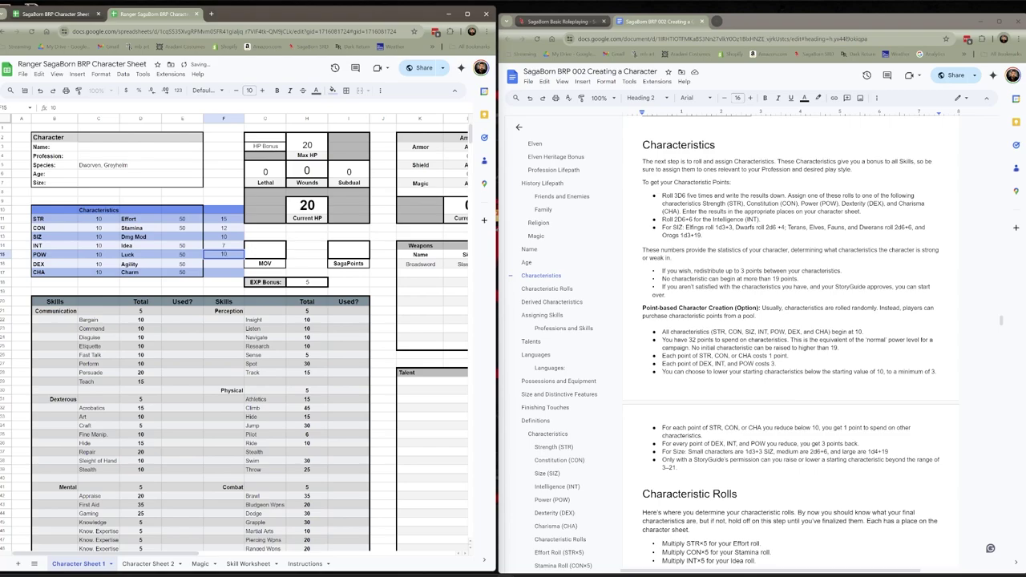
pyautogui.press('Return')
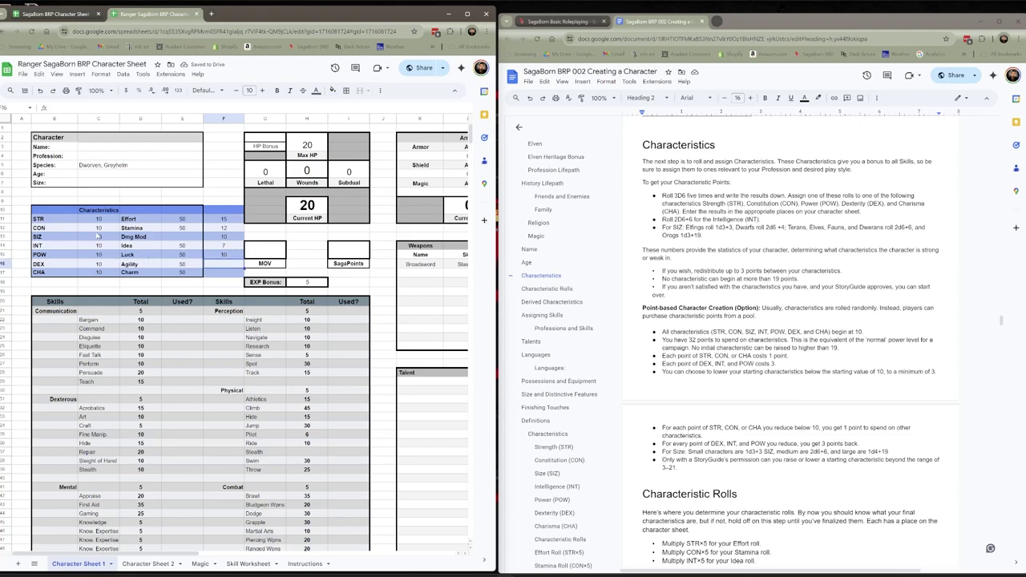
# Assign the rolls to the characteristics by setting DEX to 15, CON to 12 and CHA to 7.
pyautogui.click(100, 265)
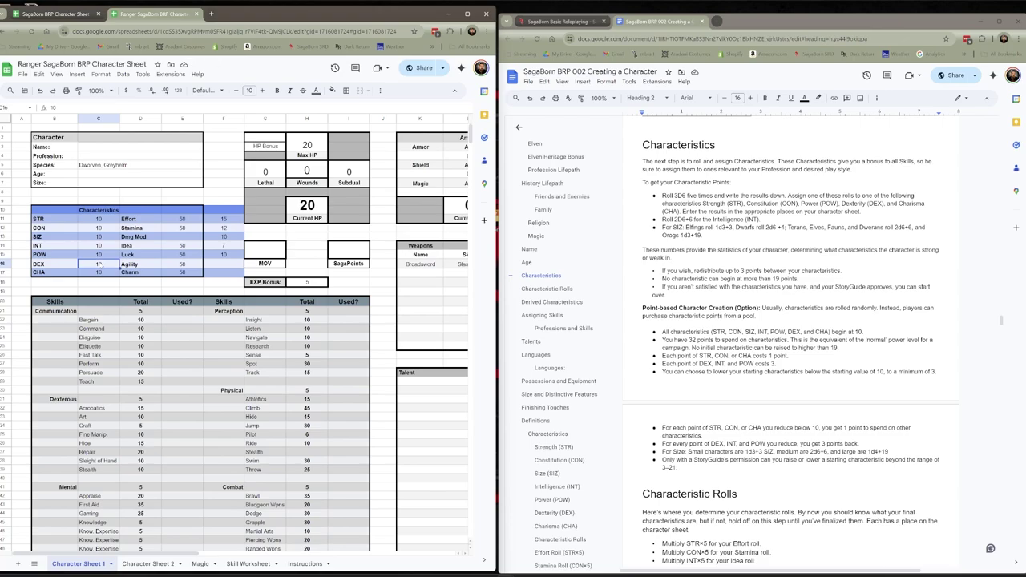
pyautogui.write('15')
pyautogui.click(103, 228)
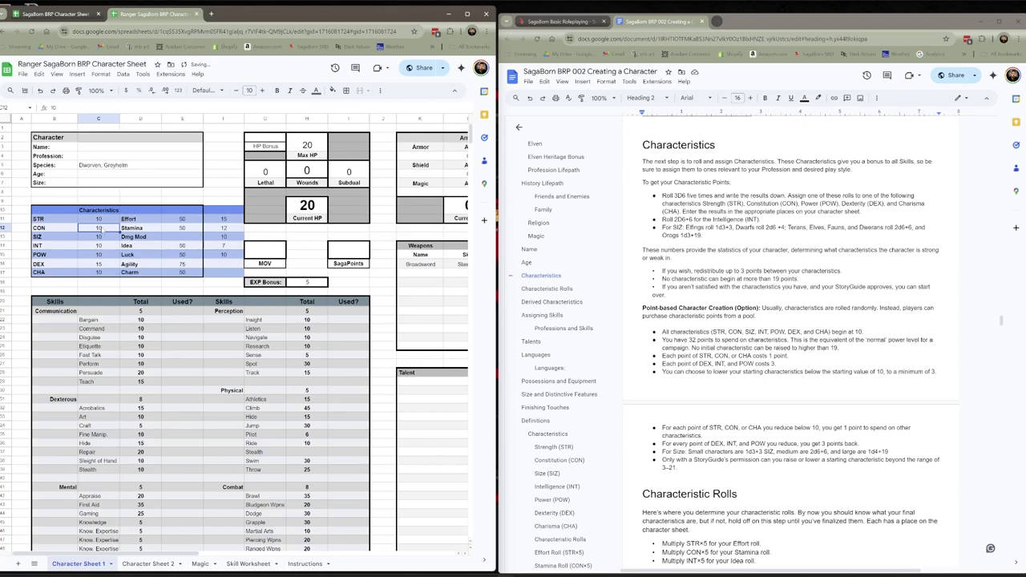
pyautogui.write('12')
pyautogui.click(101, 273)
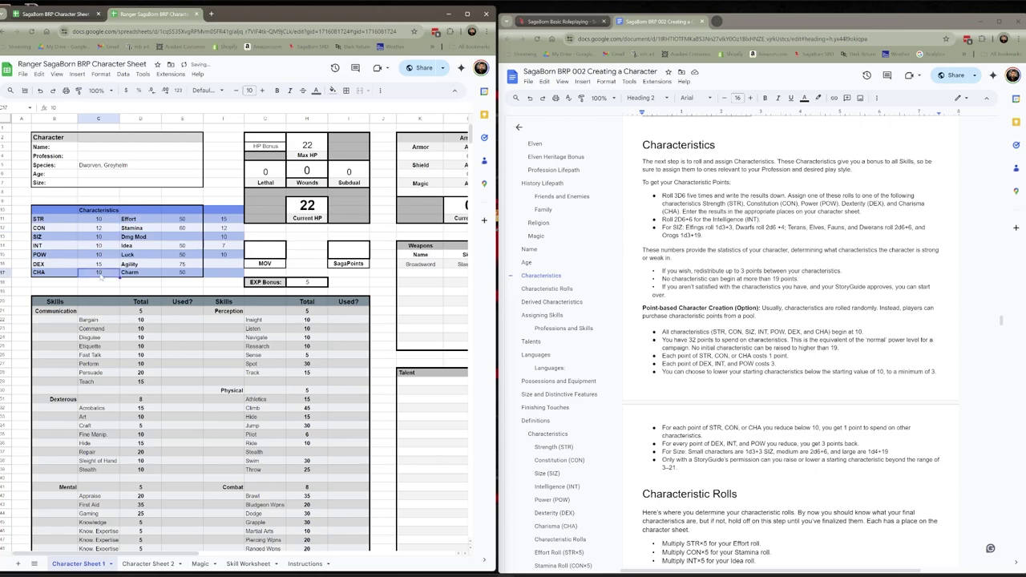
pyautogui.write('7')
# Clear the noted rolls from cells F10 to F17 beside the Characteristics table.
pyautogui.click(225, 212)
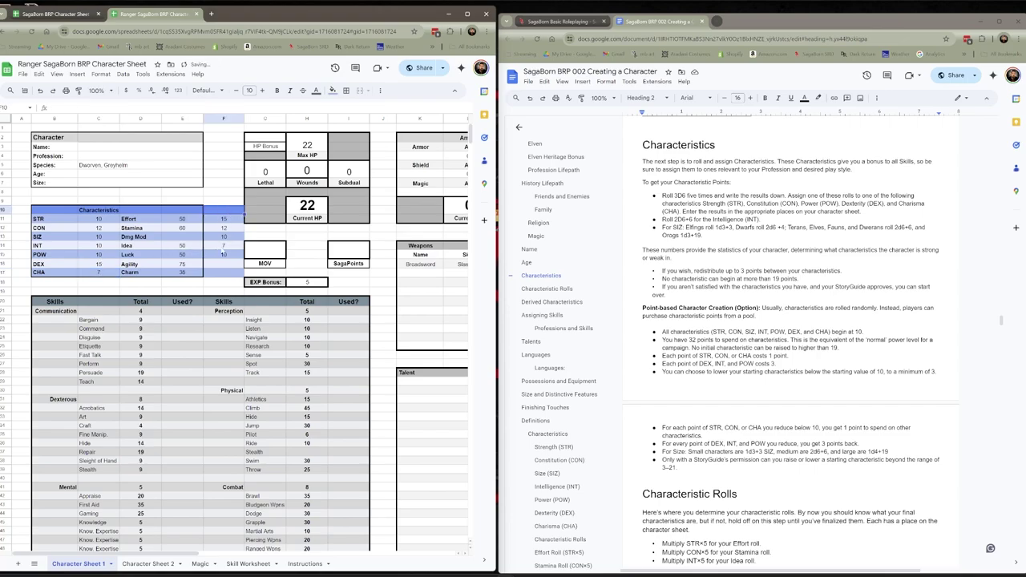
pyautogui.keyDown('shift'); pyautogui.click(220, 272); pyautogui.keyUp('shift')
pyautogui.press('Delete')
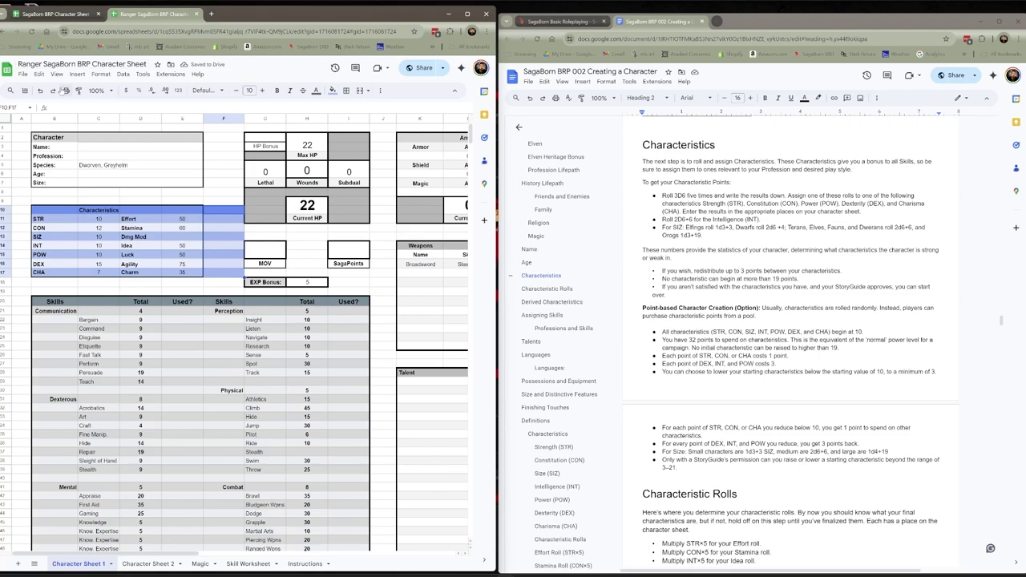
pyautogui.click(104, 77)
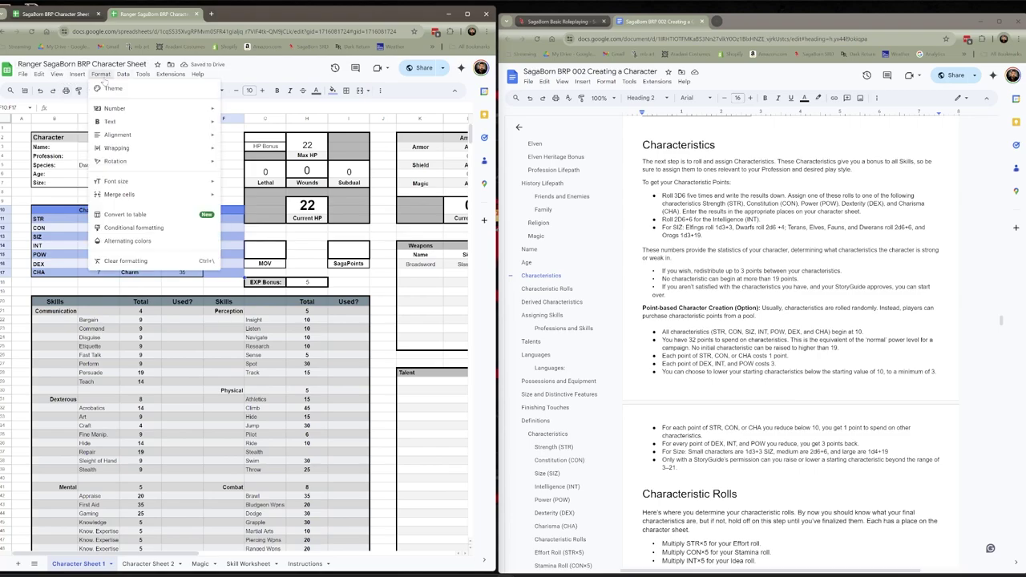
pyautogui.click(134, 230)
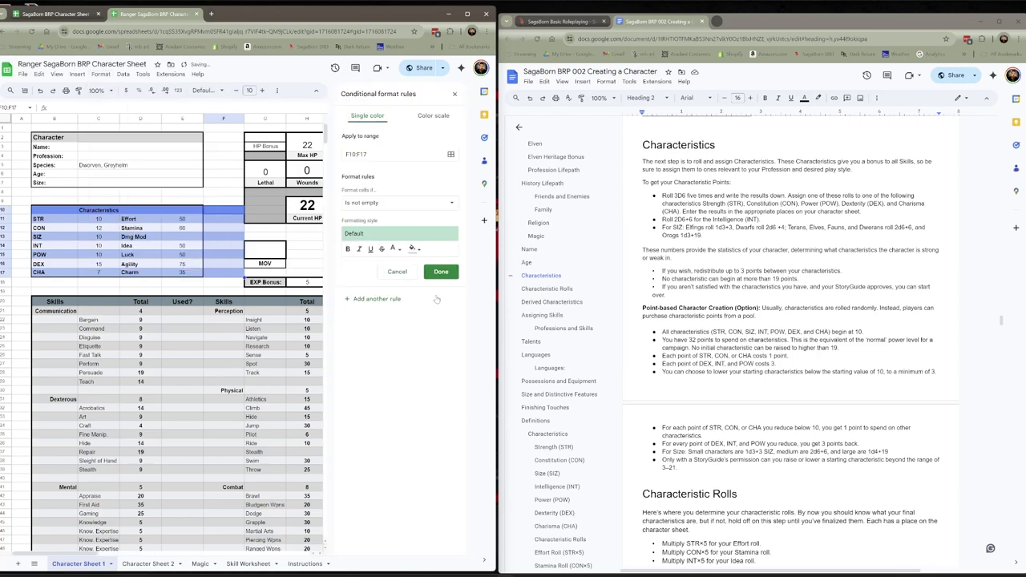
pyautogui.click(396, 272)
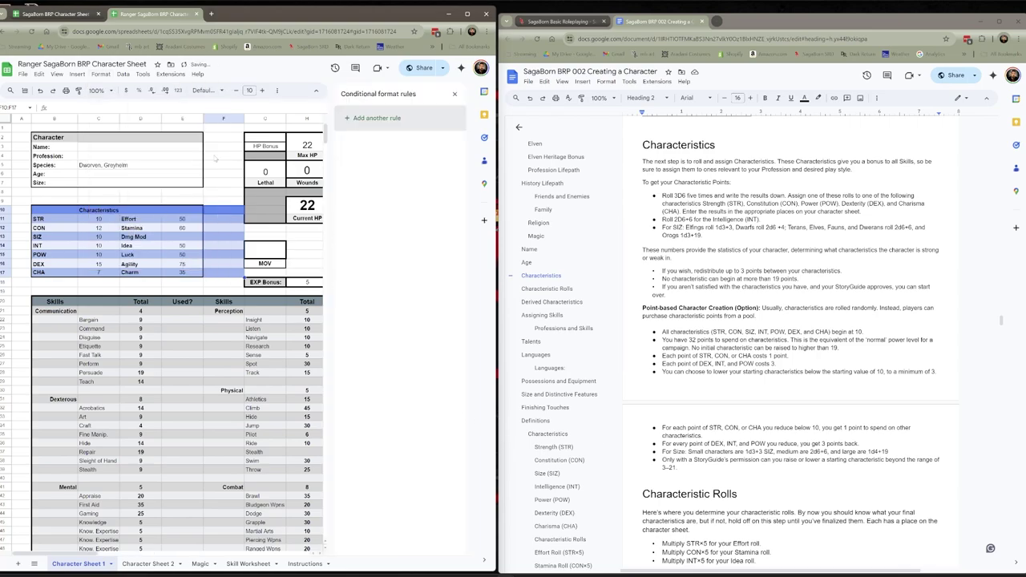
# Remove the blue alternating colors from the Characteristics range B10:F17.
pyautogui.click(101, 73)
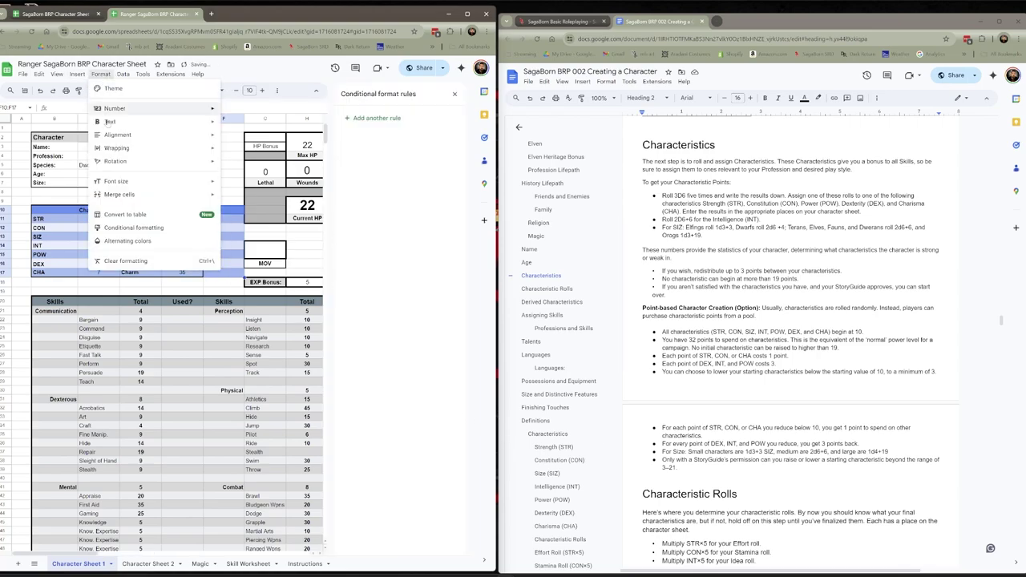
pyautogui.click(122, 242)
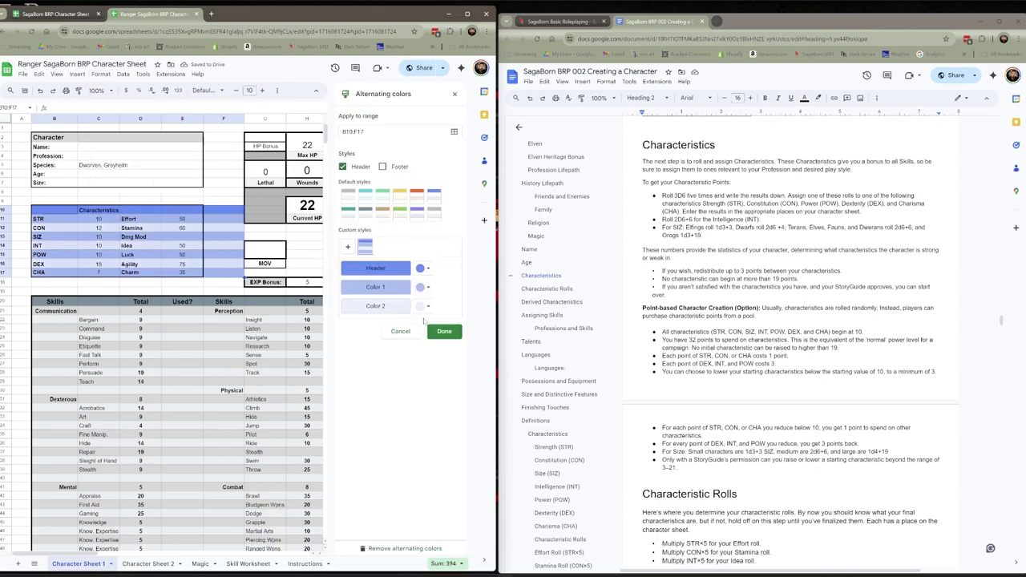
pyautogui.click(396, 546)
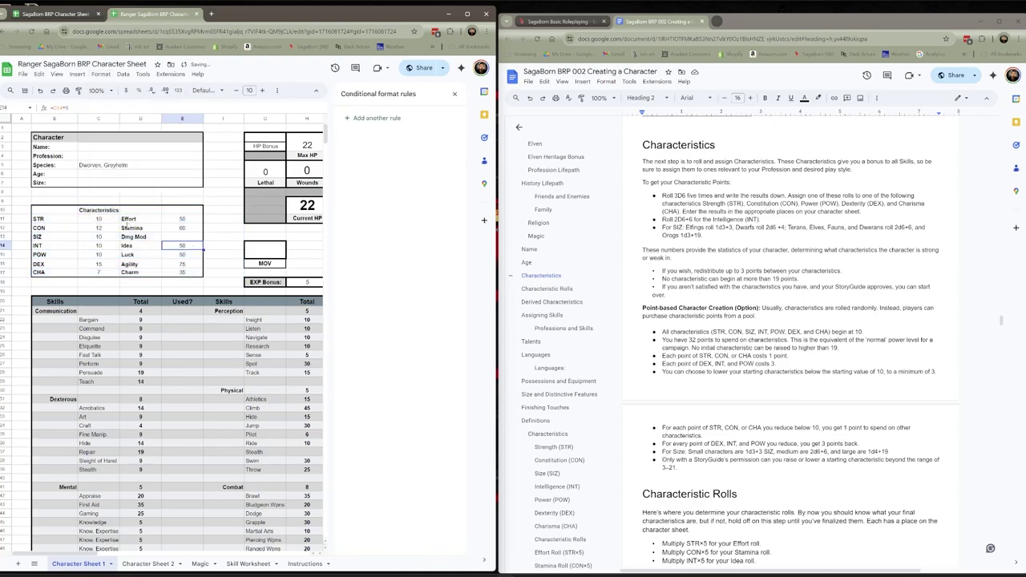
# Apply grey alternating colors with a header to the Characteristics table only, range B10:E17.
pyautogui.keyDown('shift'); pyautogui.click(175, 275); pyautogui.keyUp('shift')
pyautogui.click(101, 74)
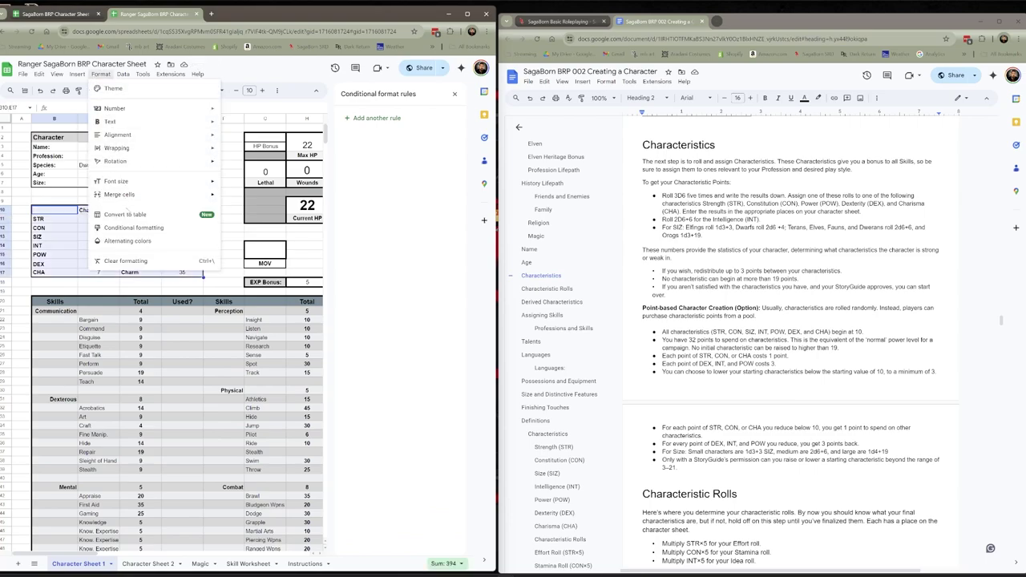
pyautogui.click(126, 241)
pyautogui.click(449, 333)
pyautogui.click(222, 254)
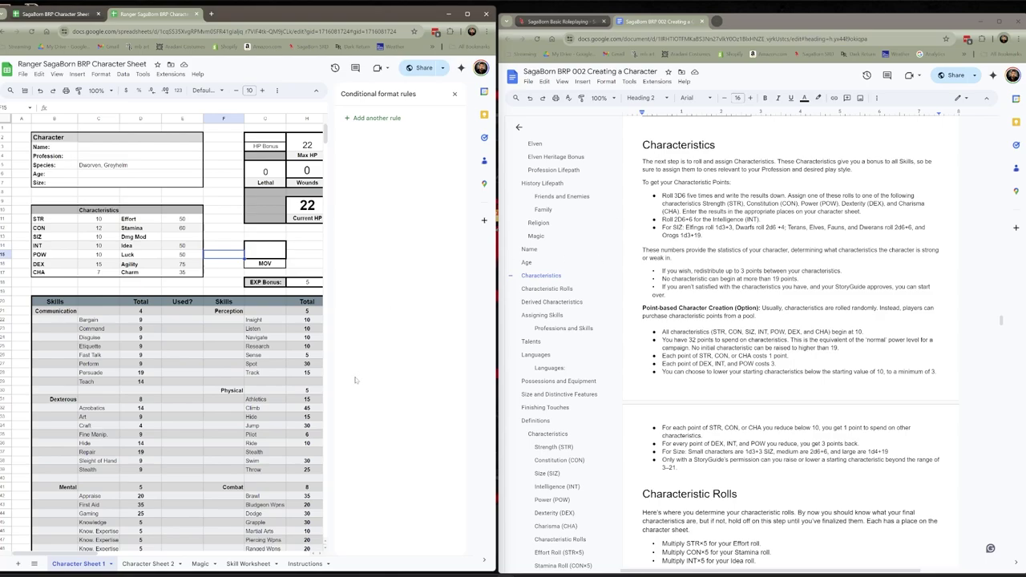
# Set the INT characteristic to 9.
pyautogui.click(98, 245)
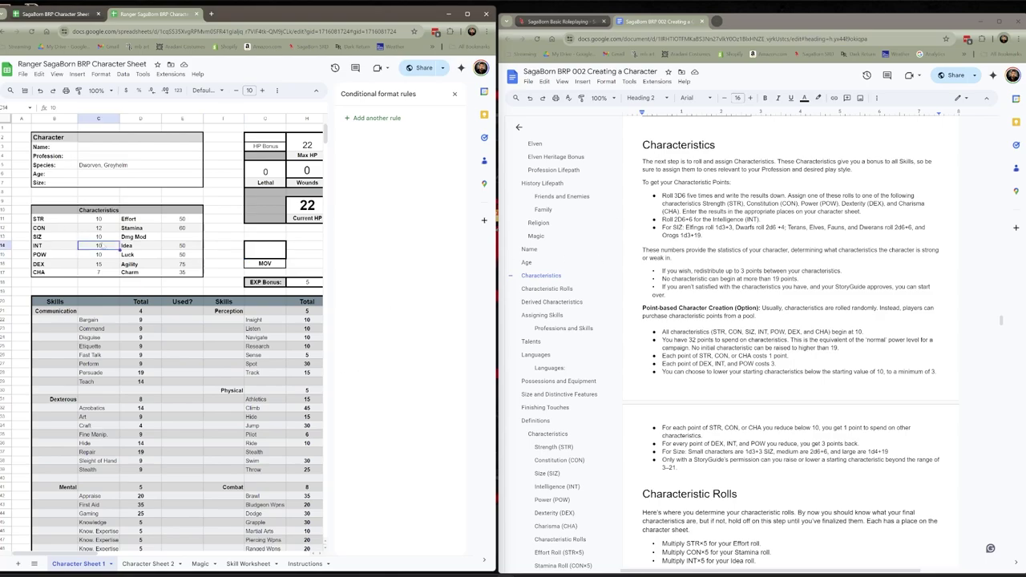
pyautogui.write('9')
pyautogui.click(221, 256)
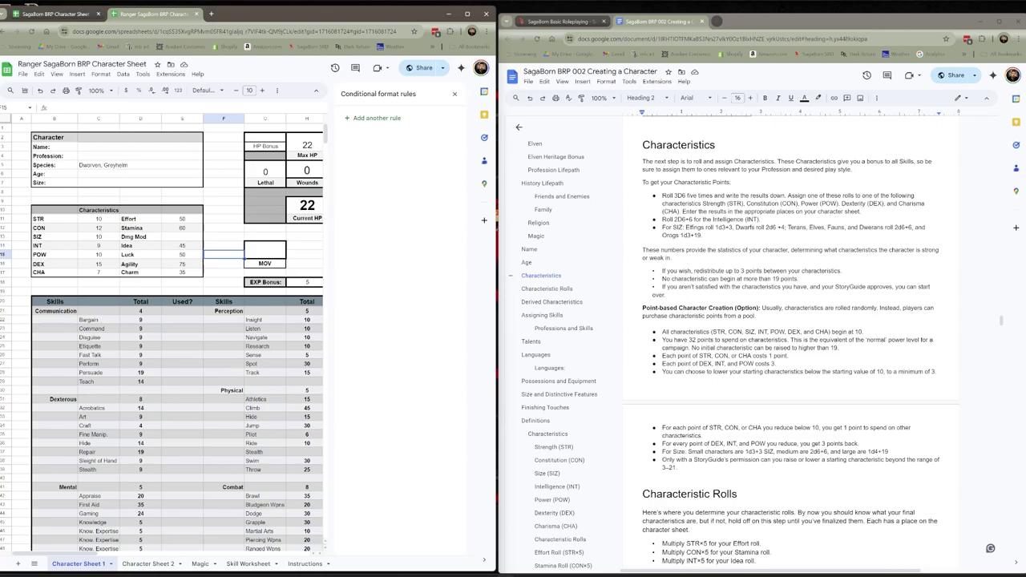
# Correct "Dwarfs" to "Dworvs" in the SIZ rolling rule of the Characteristics section in the chapter document.
pyautogui.click(750, 227)
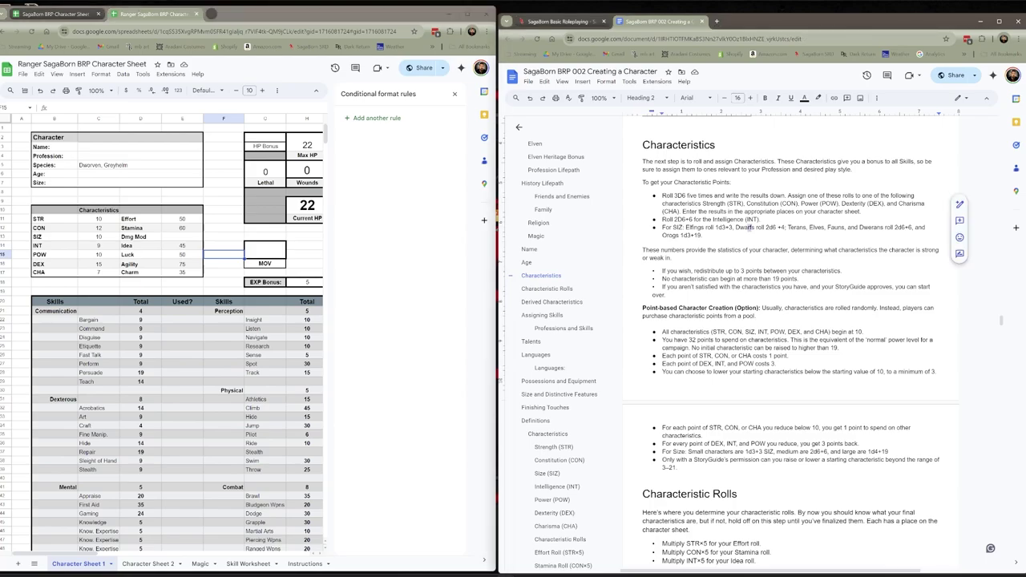
pyautogui.press('BackSpace')
pyautogui.write('ve')
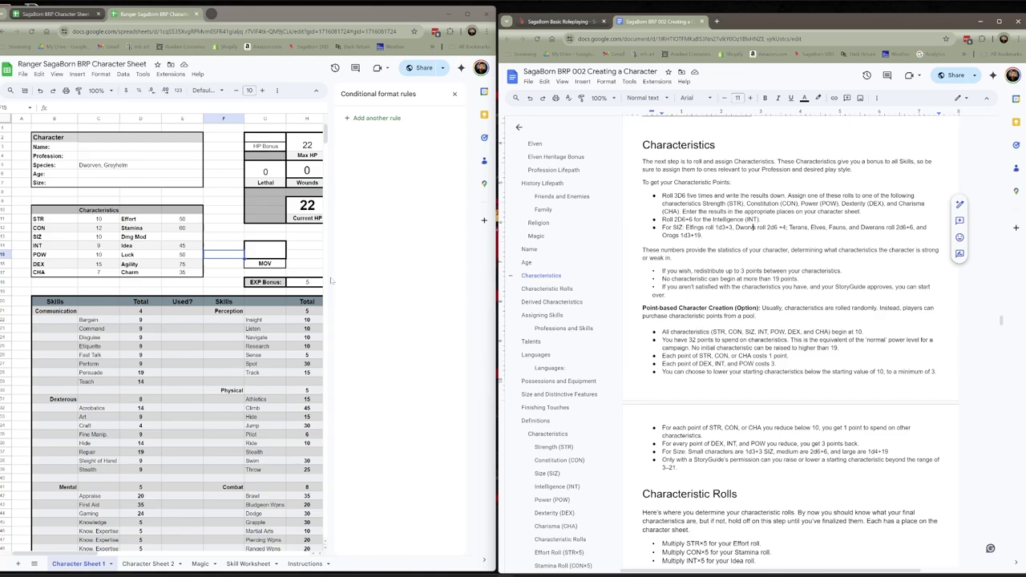
# Set the SIZ characteristic to 13 on the character sheet.
pyautogui.click(98, 238)
pyautogui.write('1')
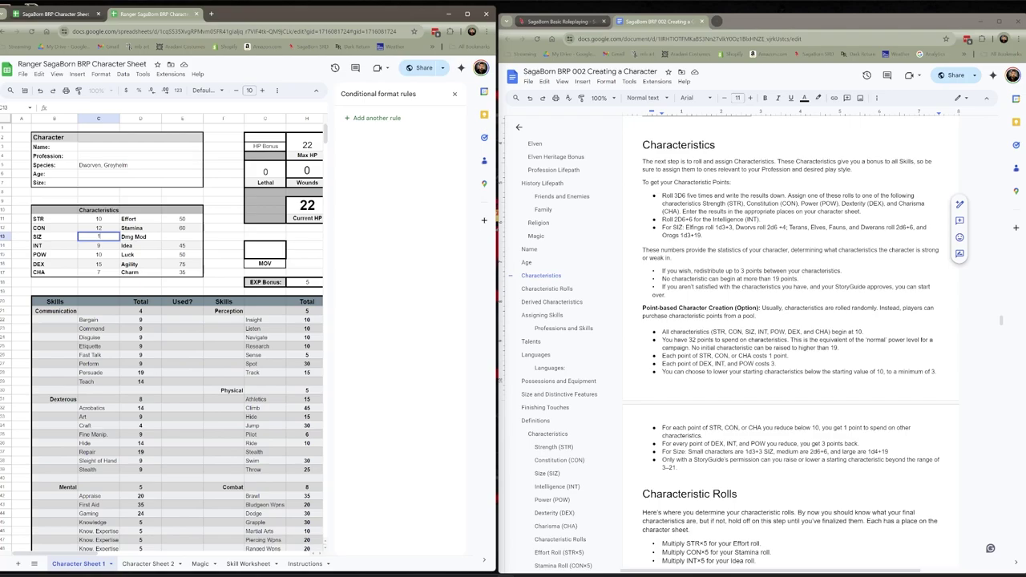
pyautogui.write('3')
pyautogui.click(216, 247)
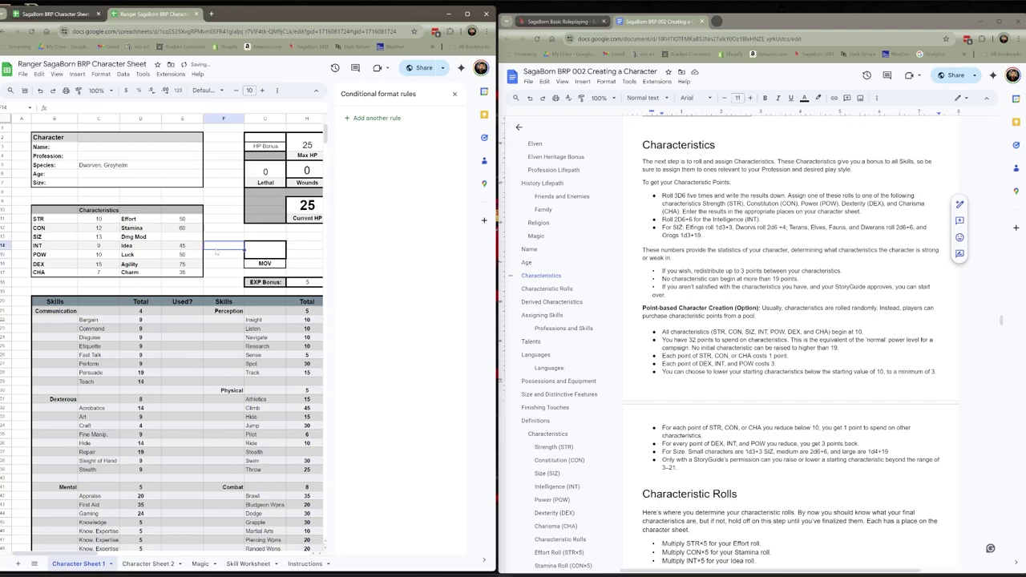
# Read the Characteristic Rolls and Derived Characteristics sections of the chapter, continuing to the start of Assigning Skills.
pyautogui.scroll(-2, 792, 345)
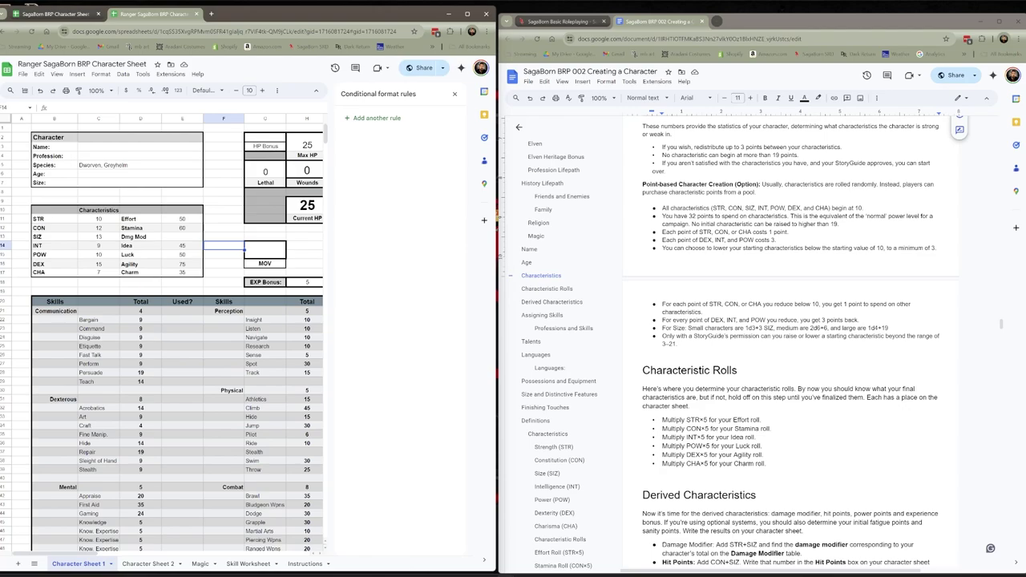
pyautogui.scroll(-1, 790, 342)
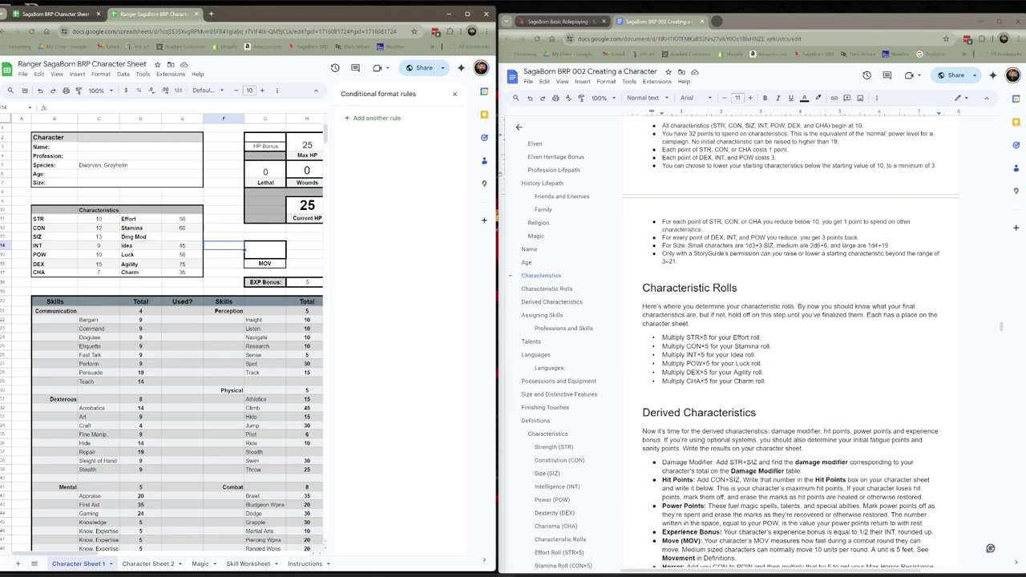
pyautogui.scroll(-1, 790, 342)
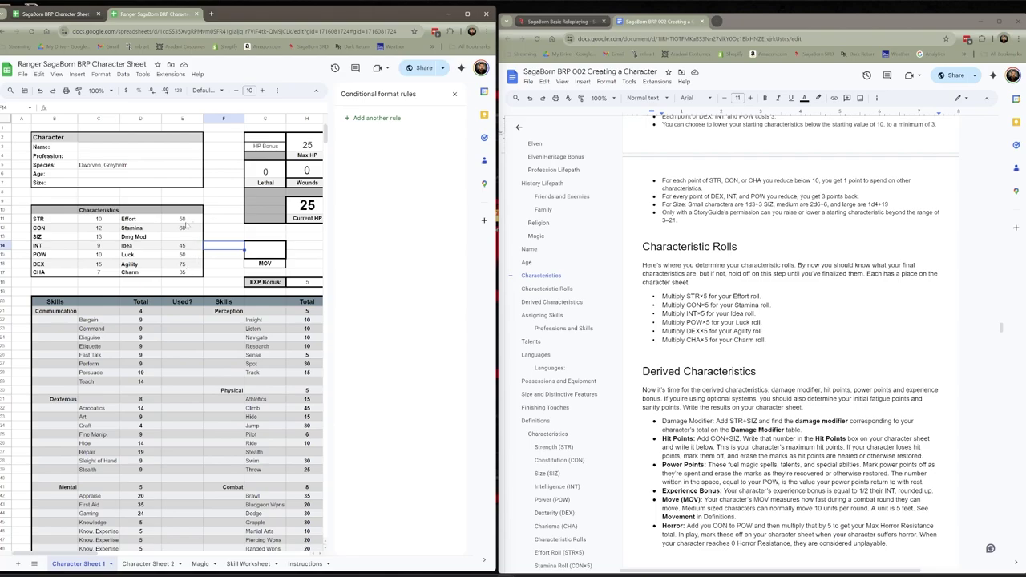
pyautogui.scroll(-3, 791, 332)
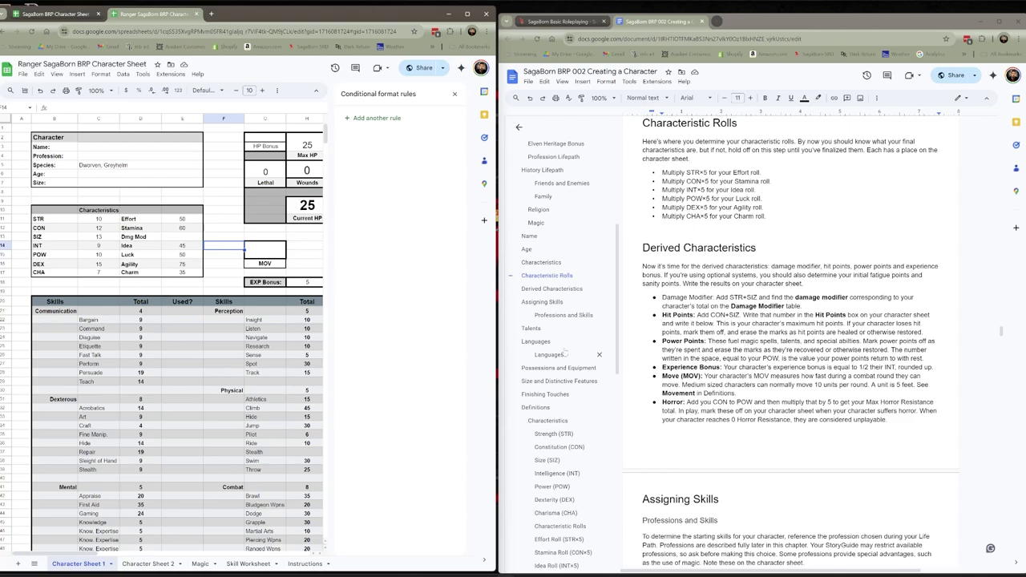
# Look up the Damage Modifier table in the chapter's Definitions and set Dmg Mod to 0 on the character sheet.
pyautogui.scroll(-3, 551, 473)
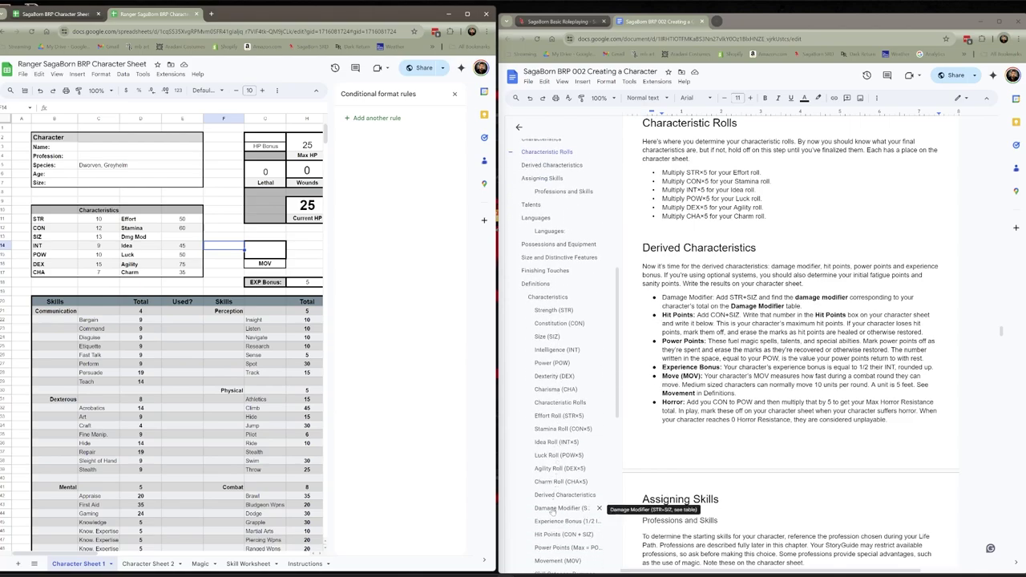
pyautogui.click(552, 508)
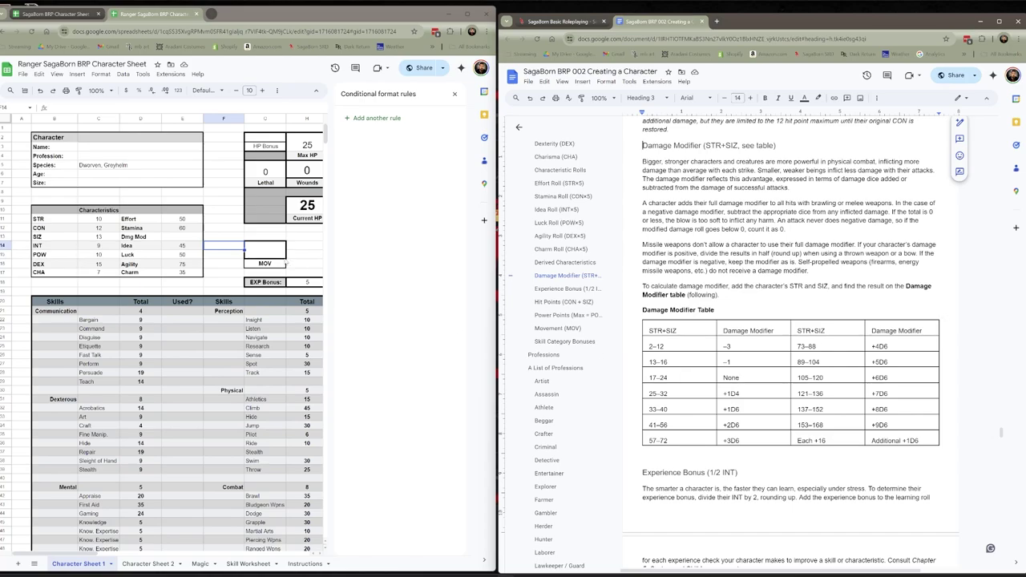
pyautogui.click(182, 237)
pyautogui.write('0')
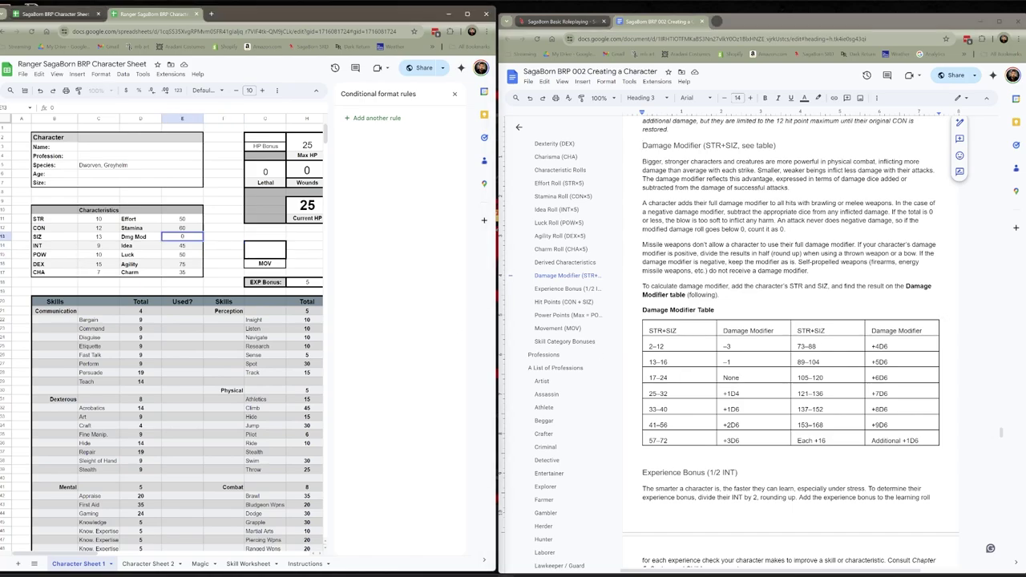
pyautogui.press('Tab')
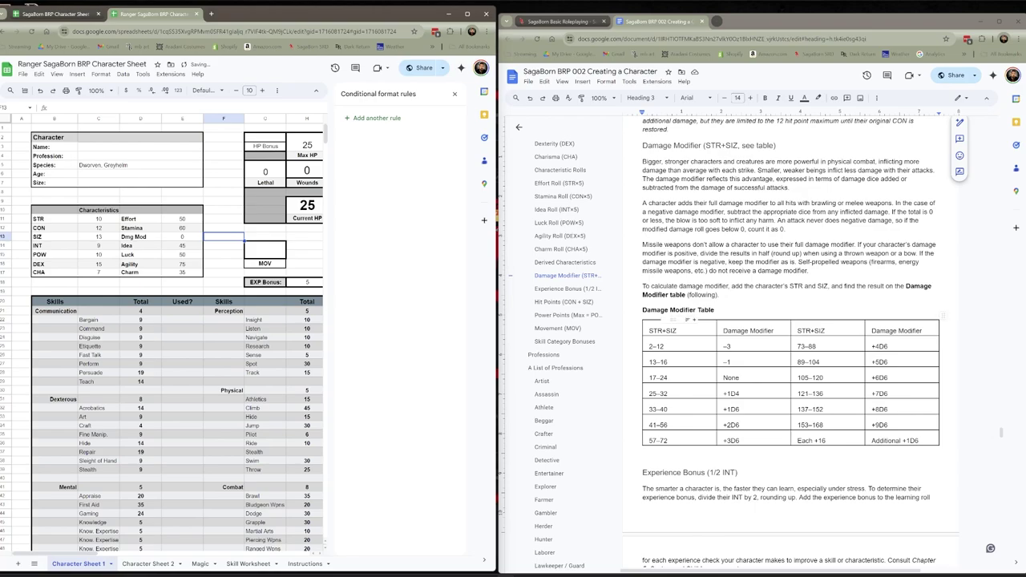
# Return to the chapter's Derived Characteristics section and close the spreadsheet's conditional format rules.
pyautogui.scroll(4, 568, 259)
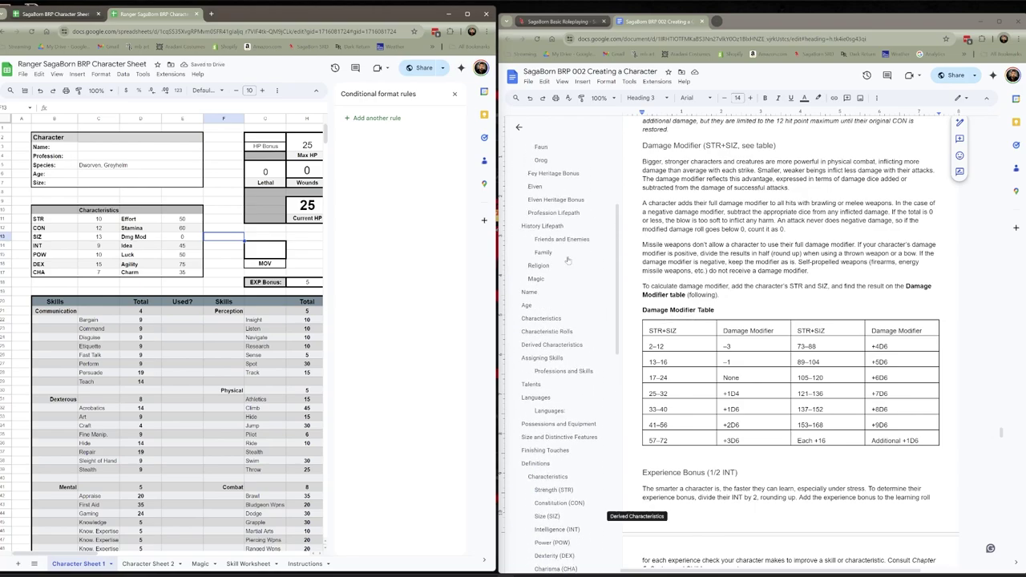
pyautogui.scroll(-2, 557, 280)
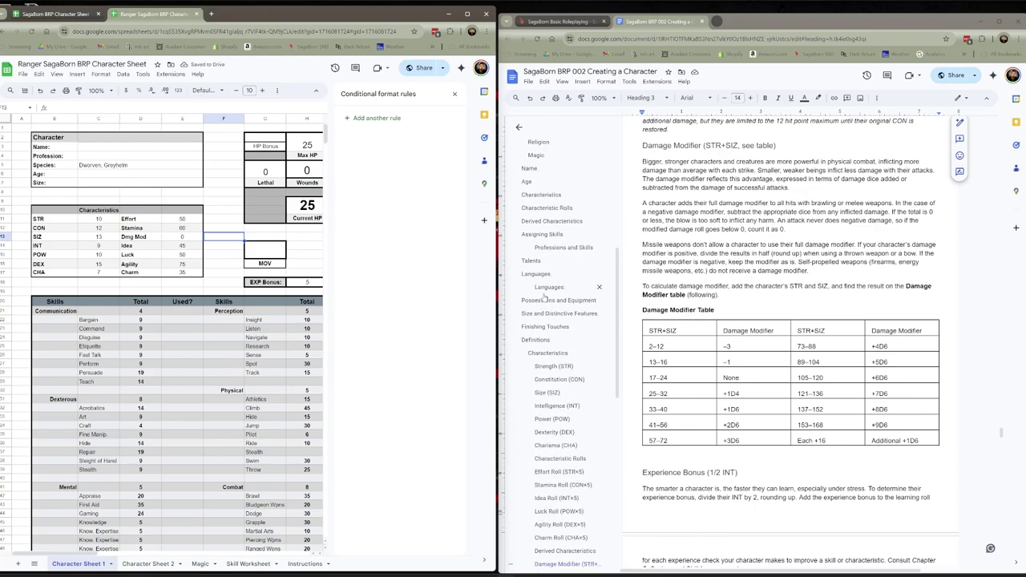
pyautogui.click(552, 221)
pyautogui.scroll(-5, 790, 345)
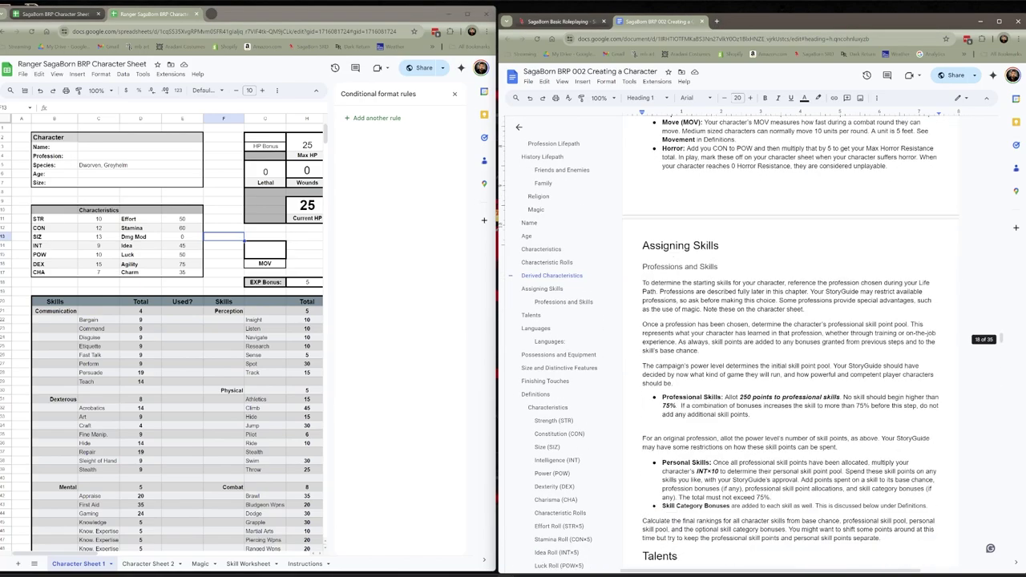
pyautogui.scroll(4, 790, 345)
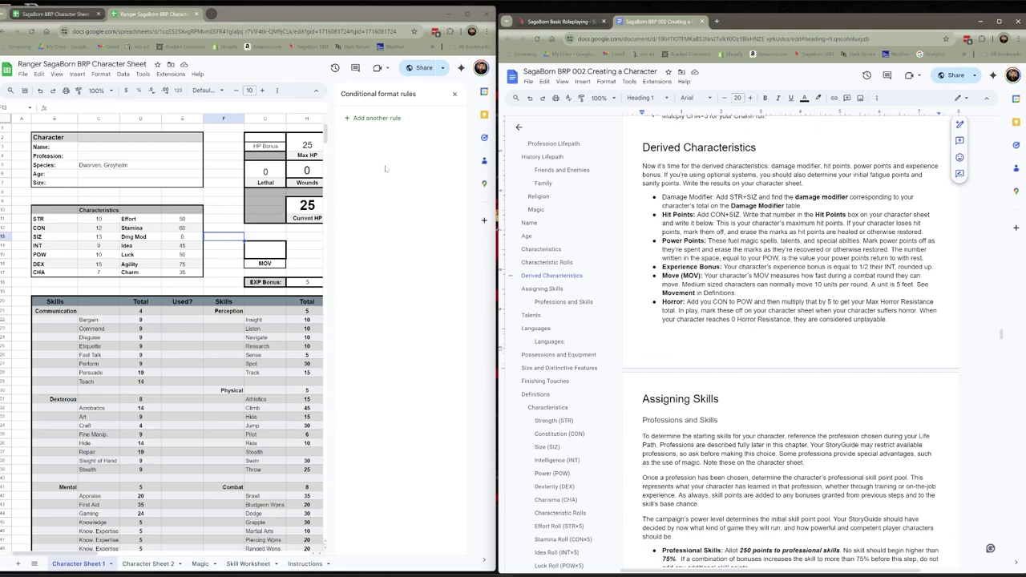
pyautogui.click(455, 95)
pyautogui.click(454, 94)
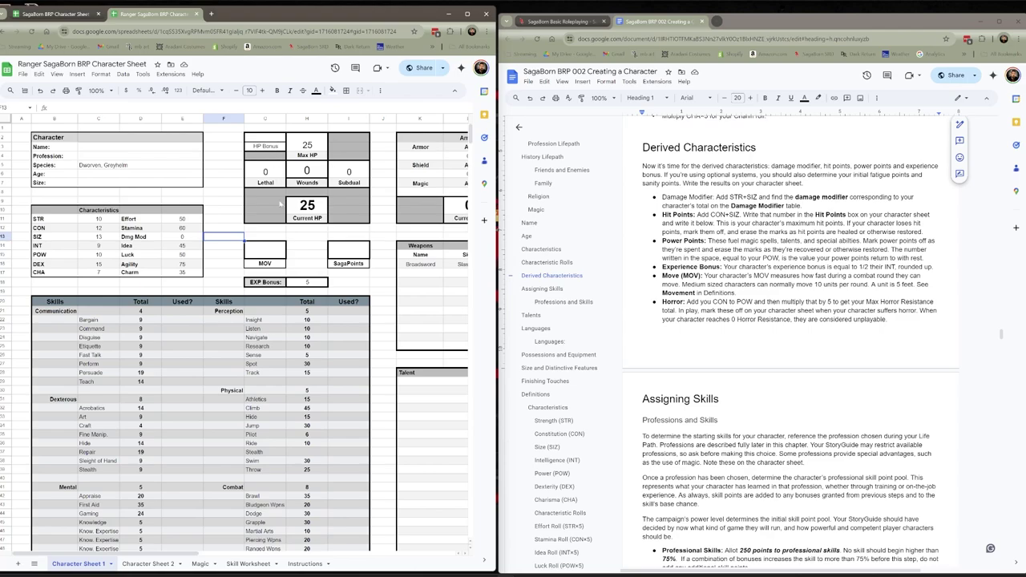
# Test the hit point tracking by entering 4 lethal damage, and reset Lethal to 0.
pyautogui.click(271, 172)
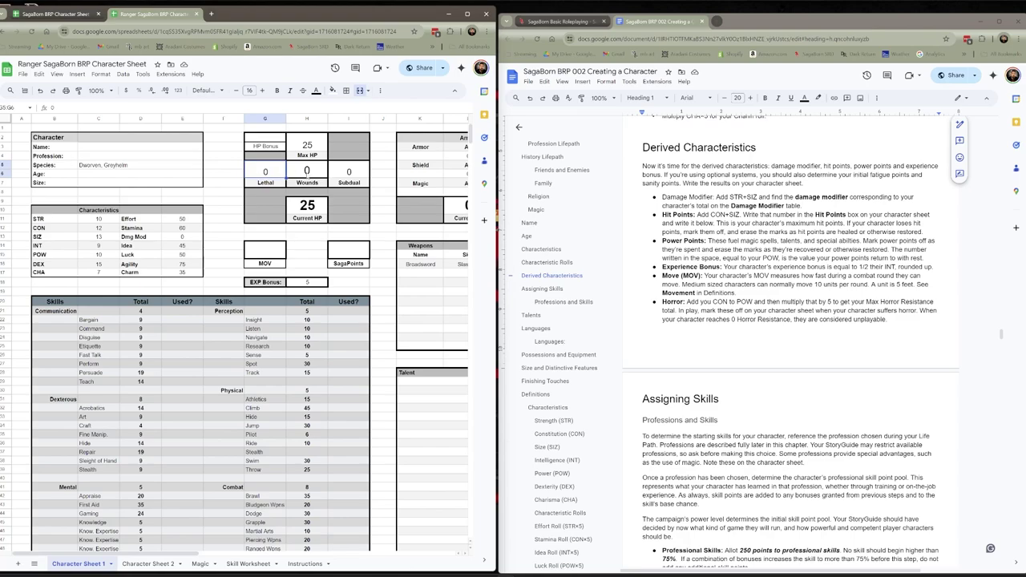
pyautogui.click(361, 175)
pyautogui.doubleClick(269, 176)
pyautogui.press('BackSpace')
pyautogui.write('4')
pyautogui.press('Return')
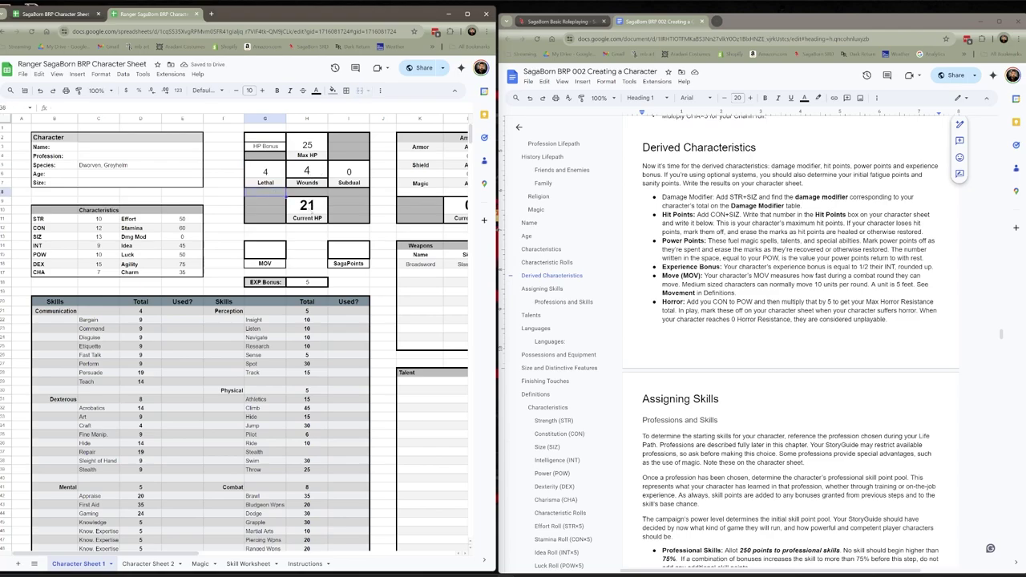
pyautogui.click(271, 170)
pyautogui.write('0')
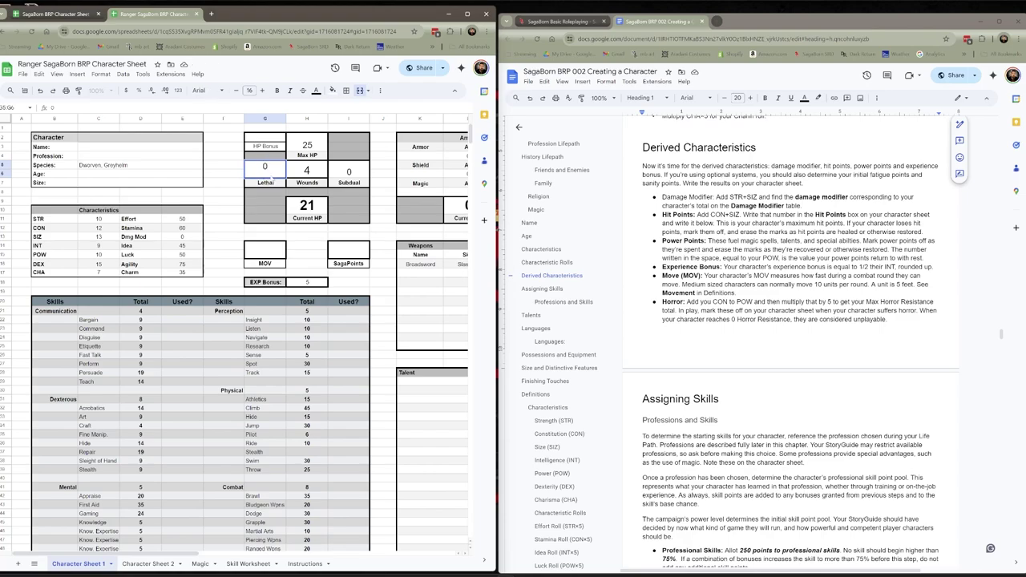
pyautogui.press('Return')
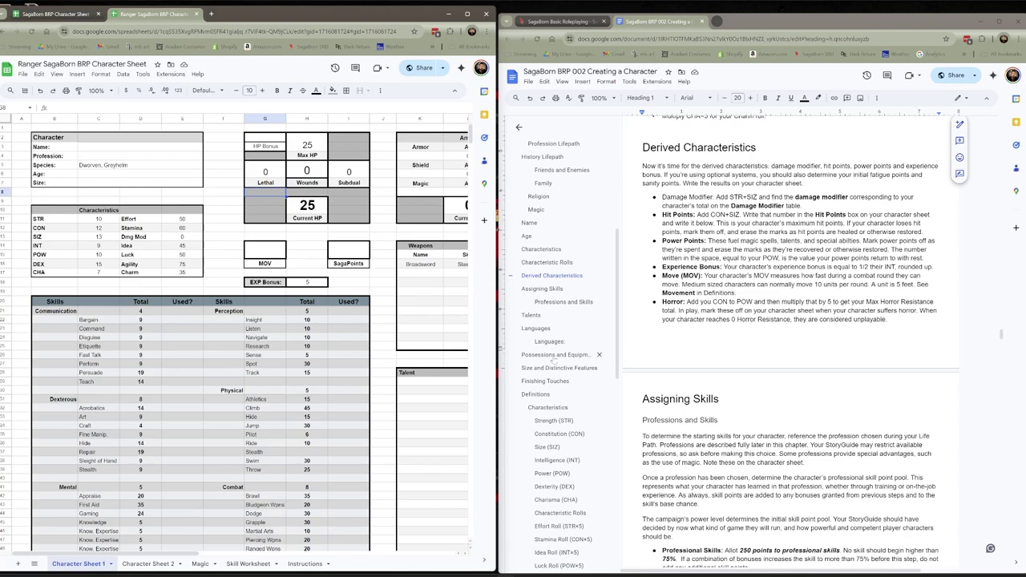
# Look up the Movement (MOV) rates by SIZ in the chapter and set MOV to 10 on the character sheet.
pyautogui.scroll(-4, 536, 382)
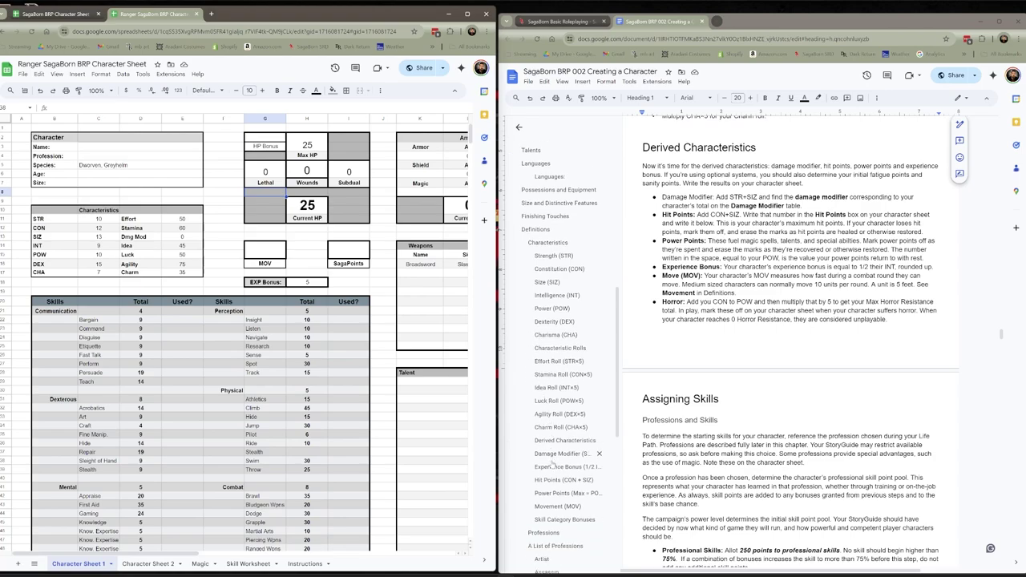
pyautogui.click(555, 503)
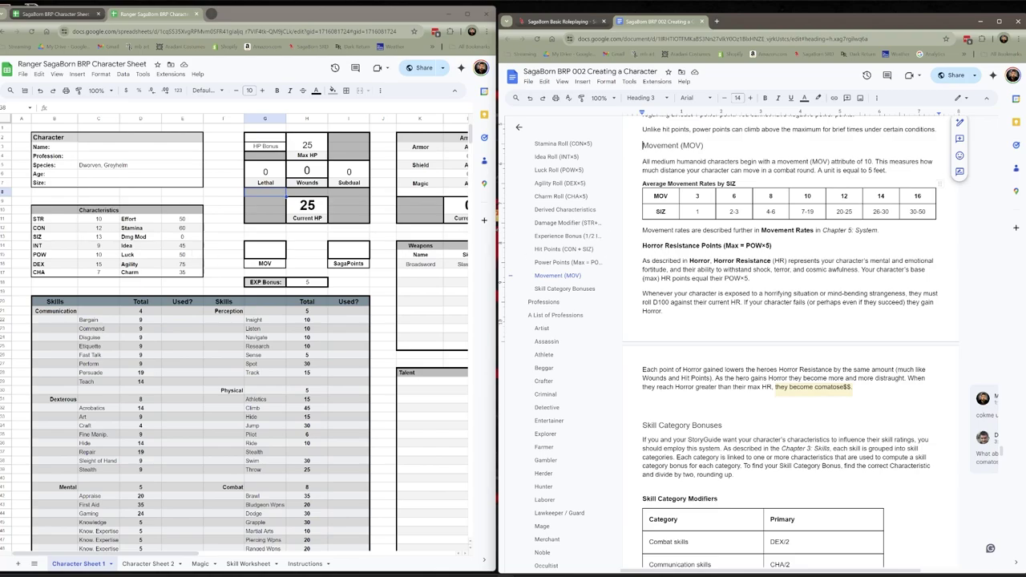
pyautogui.click(255, 251)
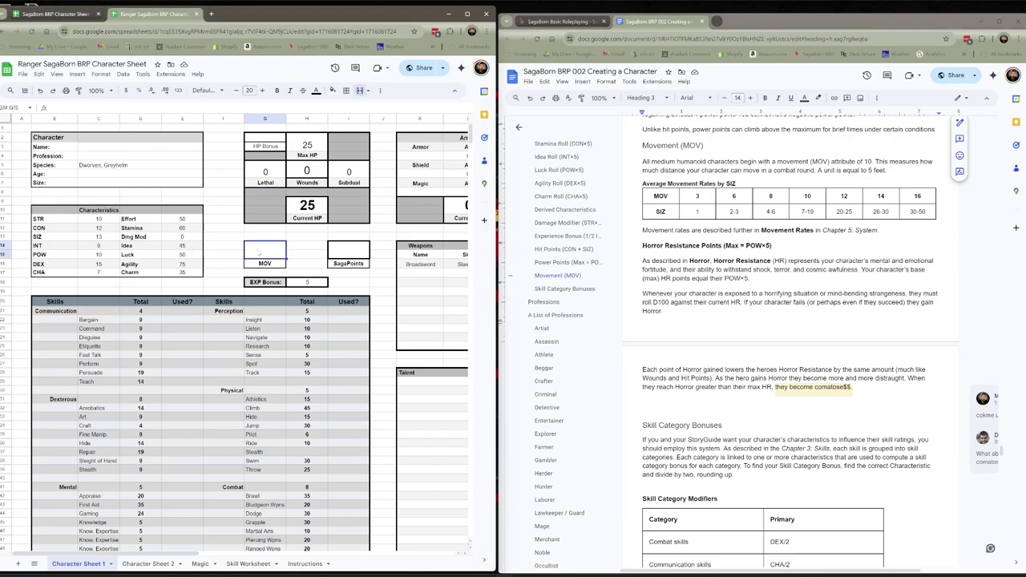
pyautogui.write('10')
pyautogui.click(301, 256)
pyautogui.click(264, 250)
pyautogui.press('Right')
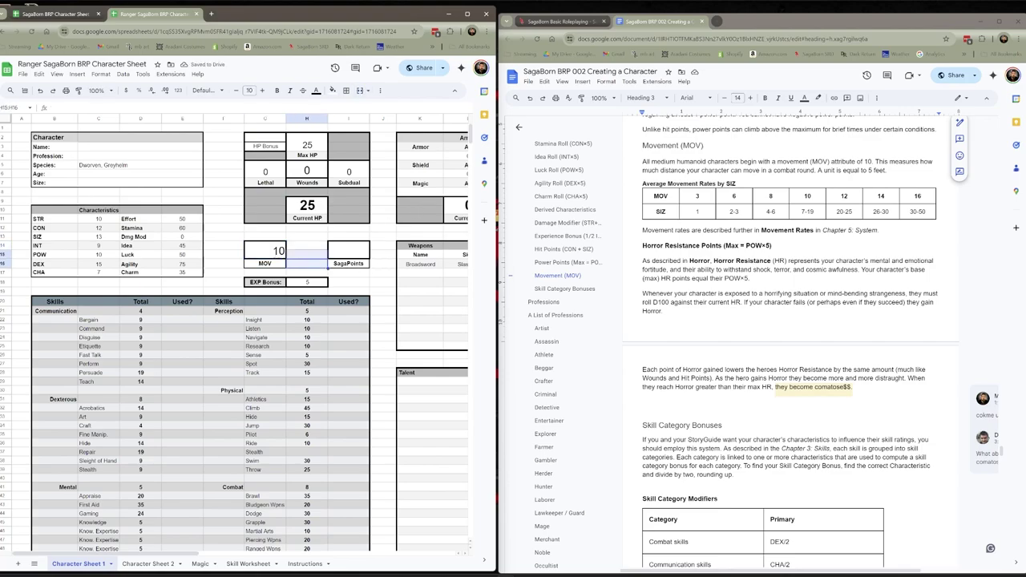
# Correct "you CON" to "your CON" in the Horror bullet of the chapter's Derived Characteristics section.
pyautogui.scroll(5, 573, 275)
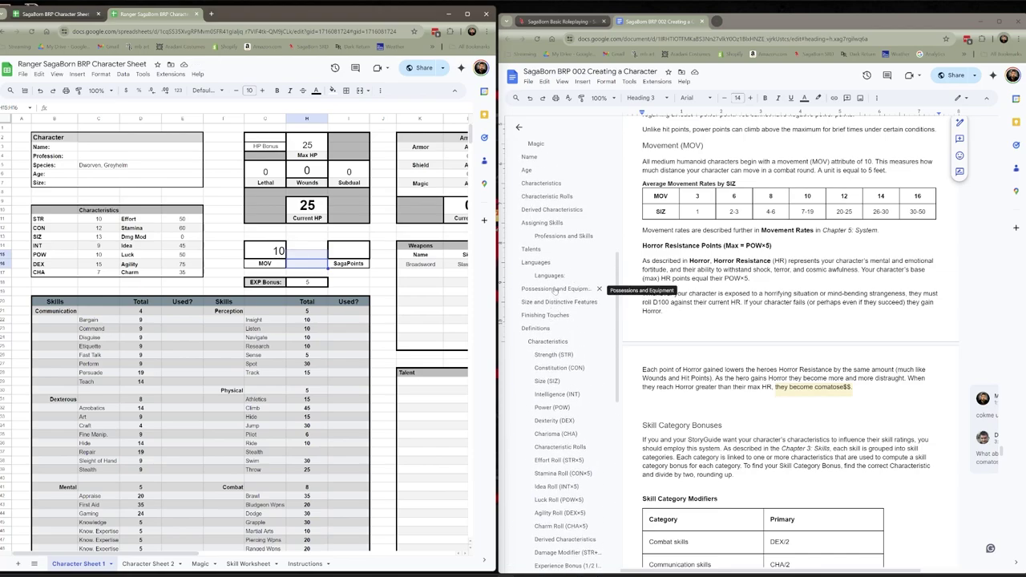
pyautogui.click(544, 211)
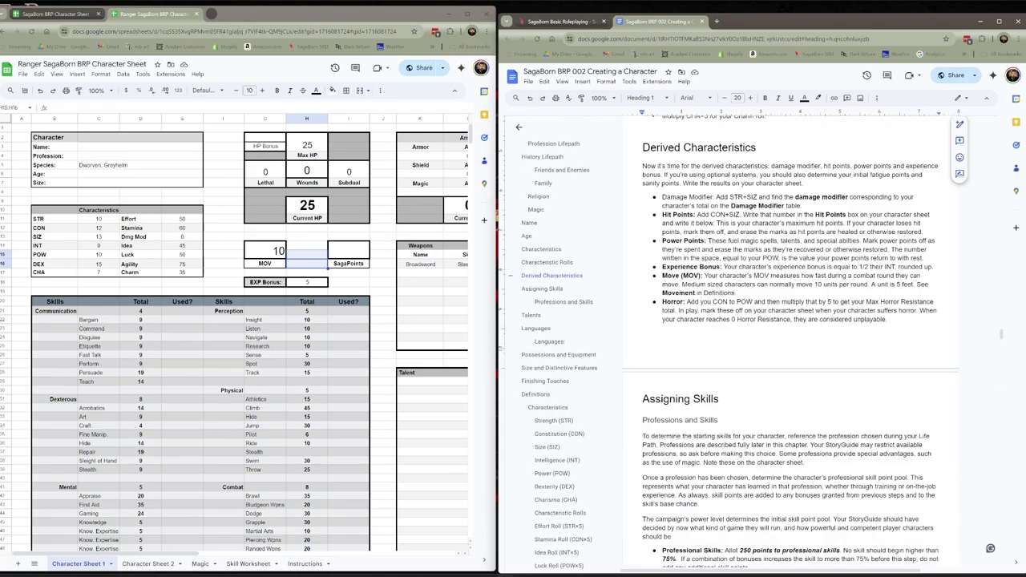
pyautogui.scroll(-1, 735, 342)
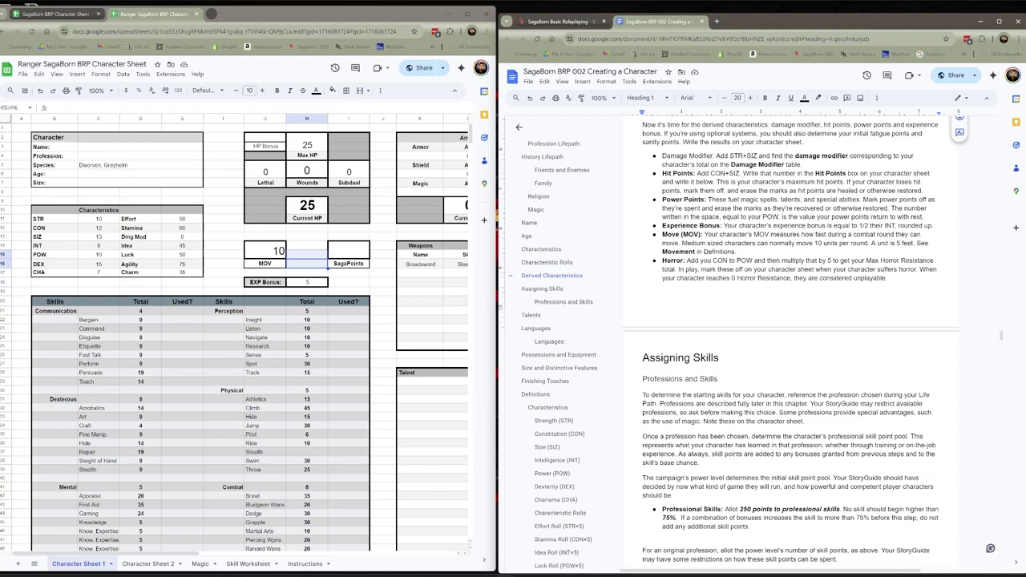
pyautogui.click(711, 260)
pyautogui.write('r')
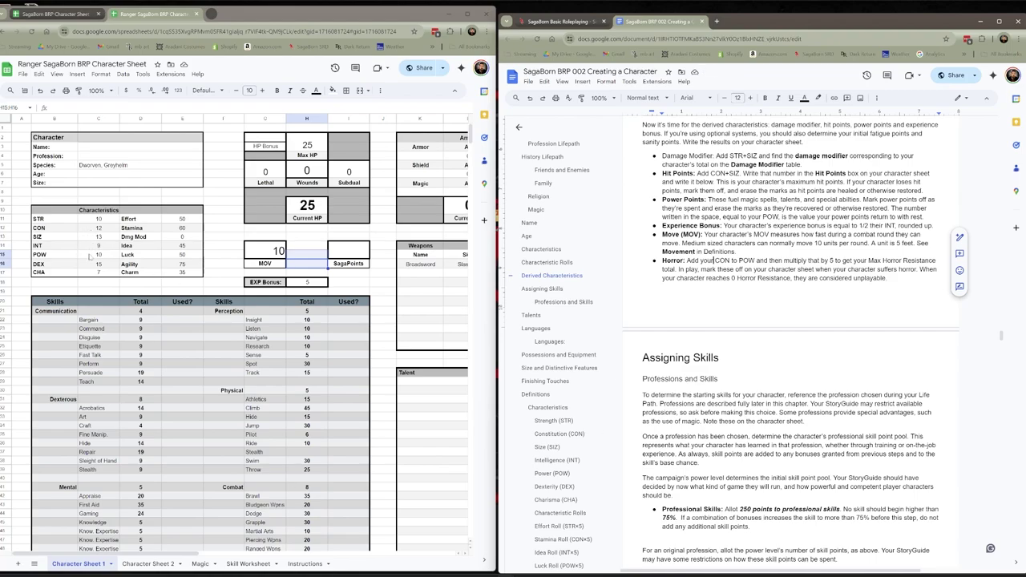
# Inspect the Horror Resist Max formula on Character Sheet 2 and check the POW value on Character Sheet 1.
pyautogui.click(154, 565)
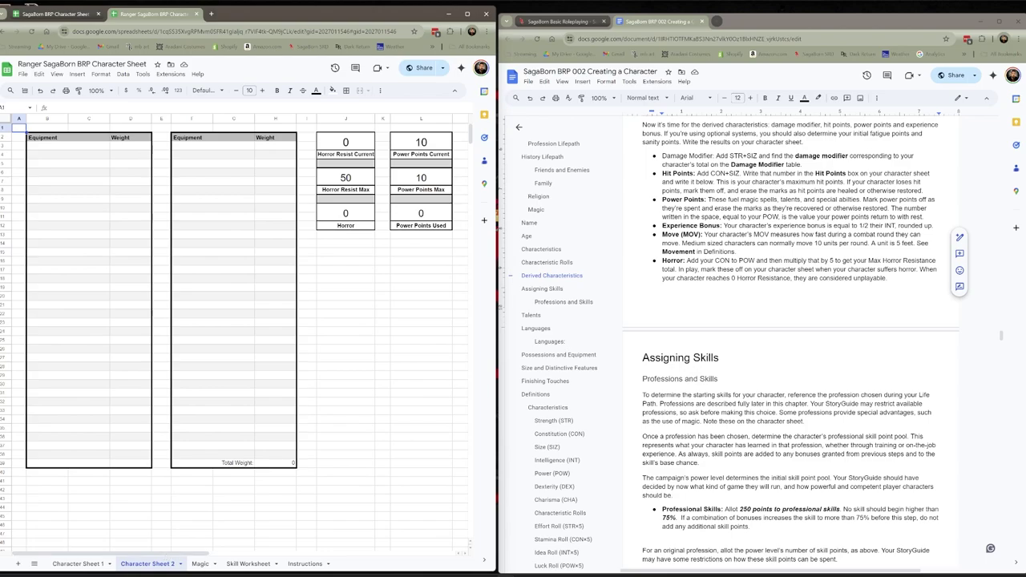
pyautogui.click(356, 181)
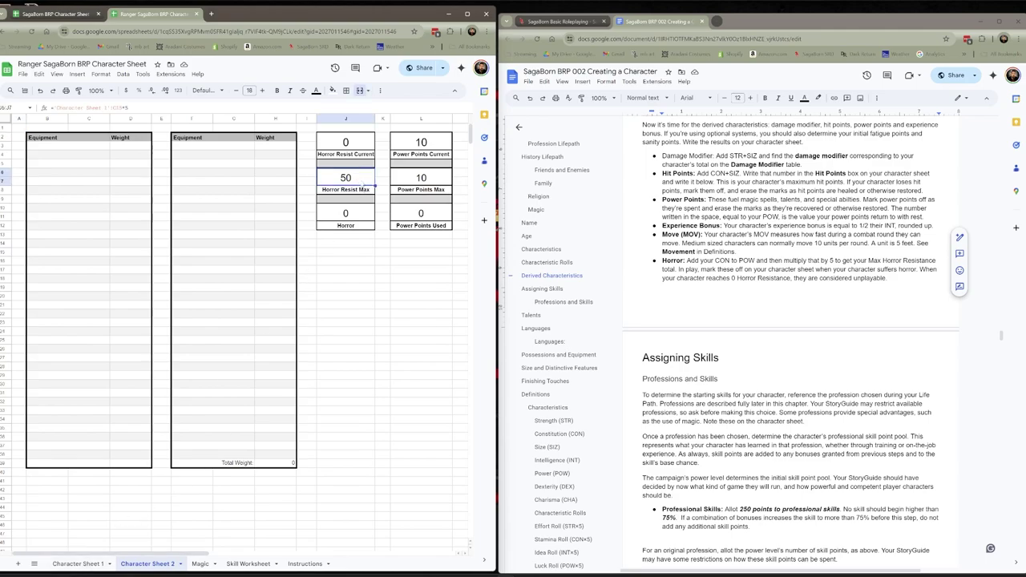
pyautogui.doubleClick(352, 183)
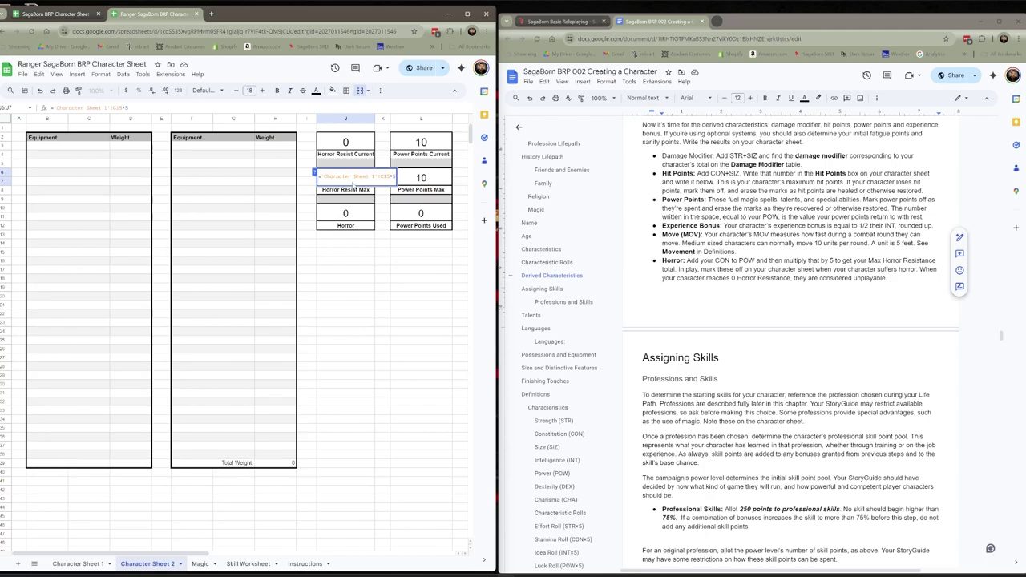
pyautogui.click(78, 564)
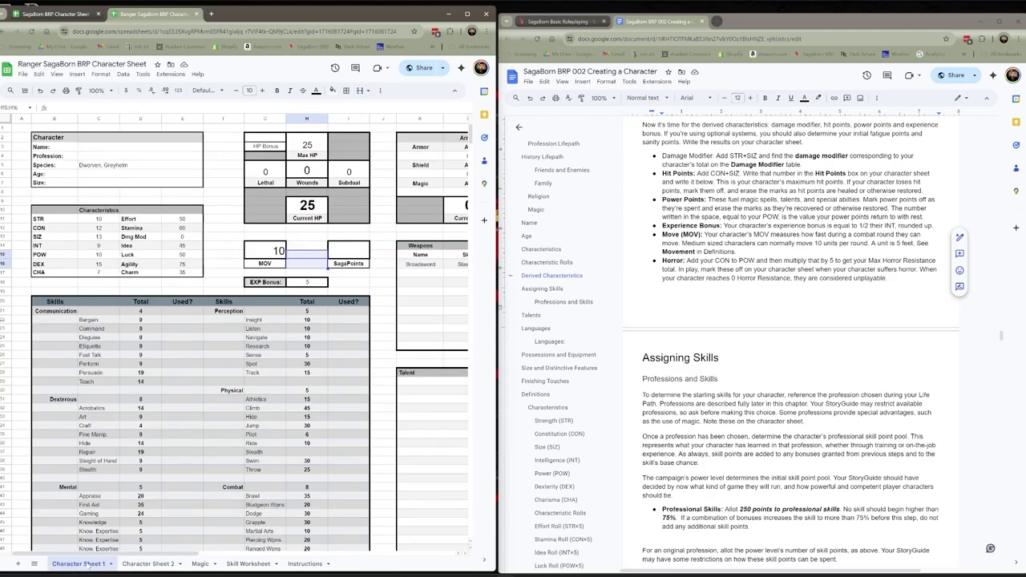
pyautogui.click(111, 255)
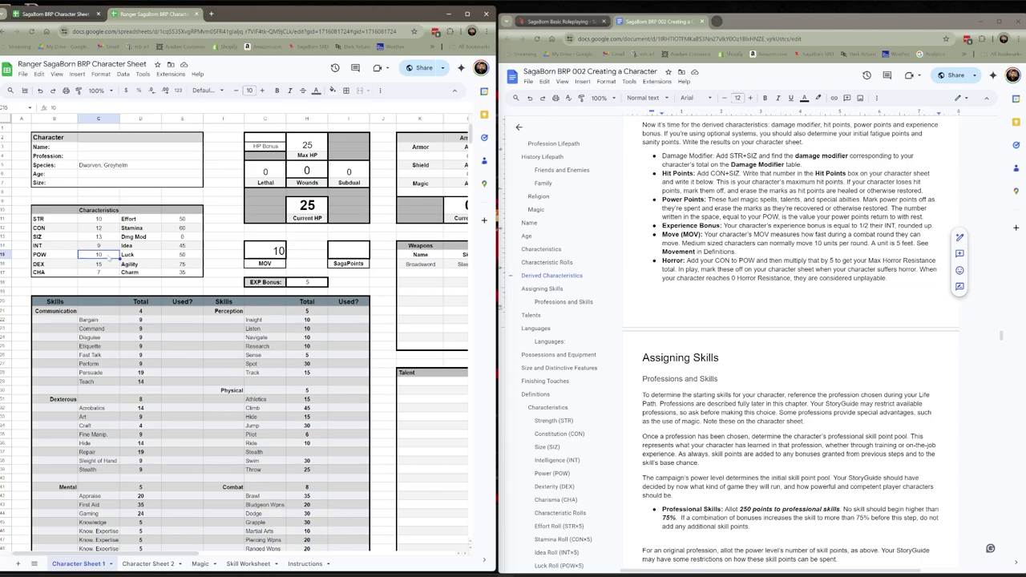
# Add the comment "change to pow" to "Add your CON to POW and then multiply that by 5" in the Horror bullet.
pyautogui.click(850, 243)
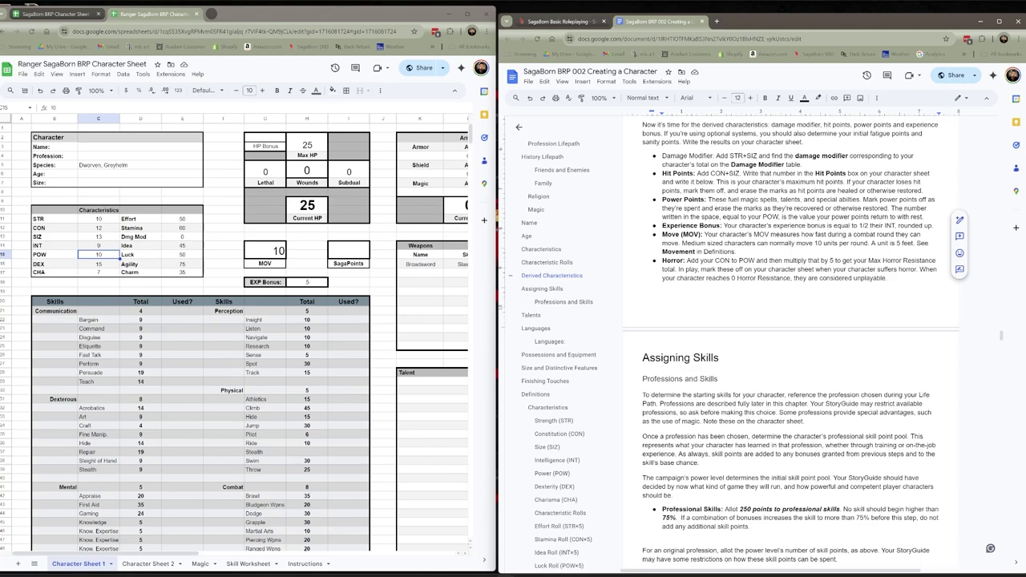
pyautogui.moveTo(836, 262); pyautogui.dragTo(687, 261)
pyautogui.rightClick(687, 262)
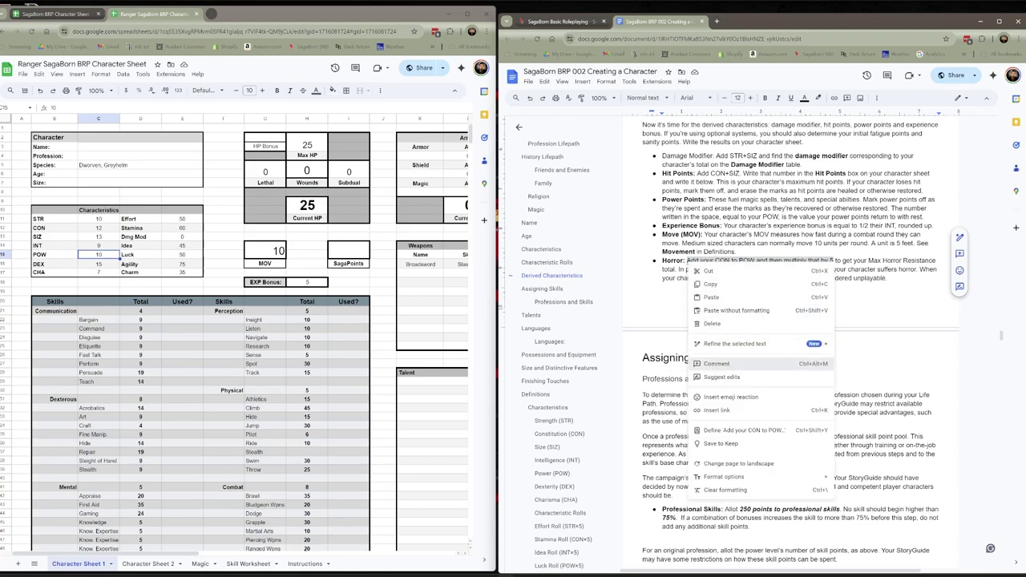
pyautogui.click(717, 363)
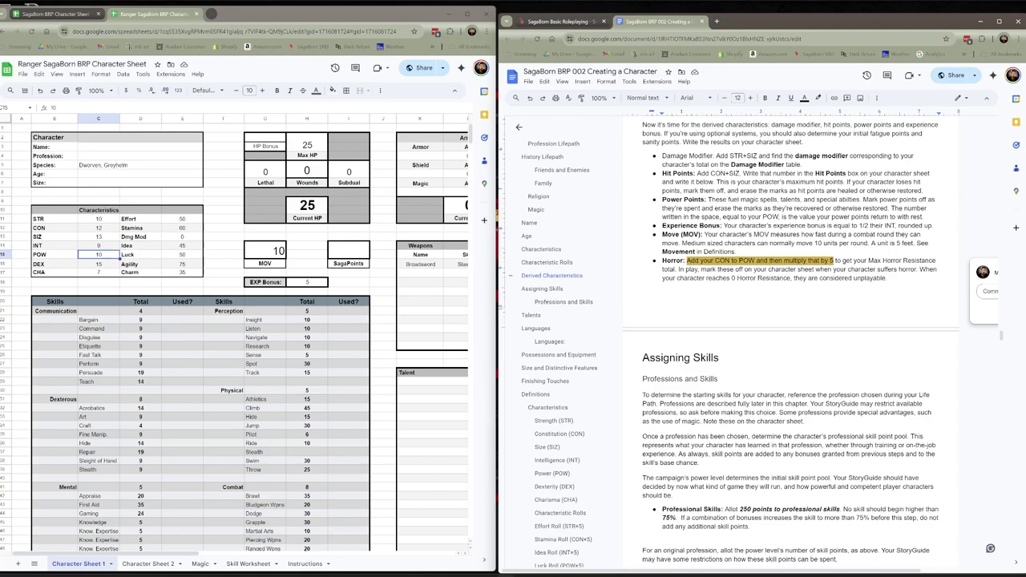
pyautogui.write('change to pow')
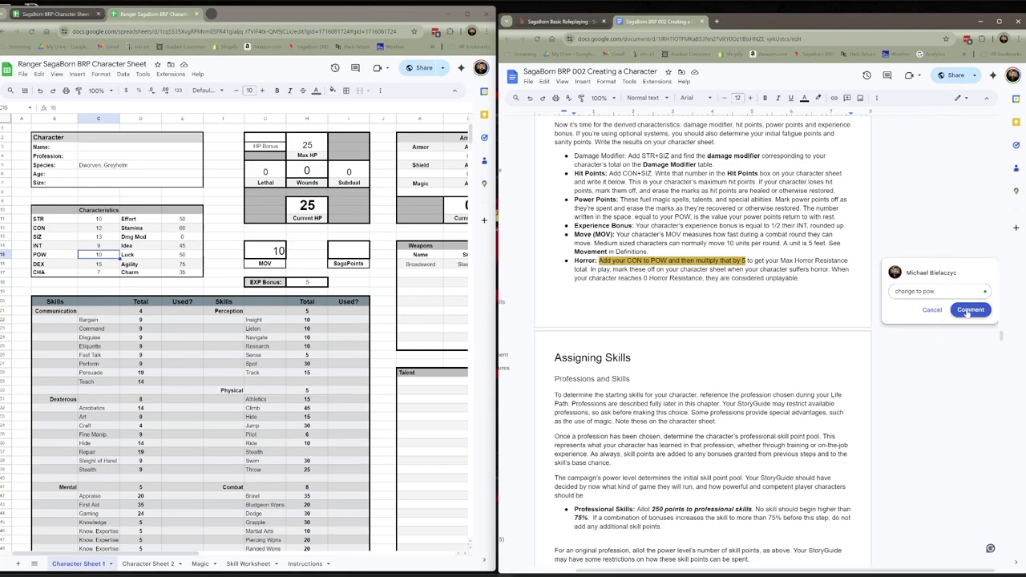
pyautogui.click(968, 310)
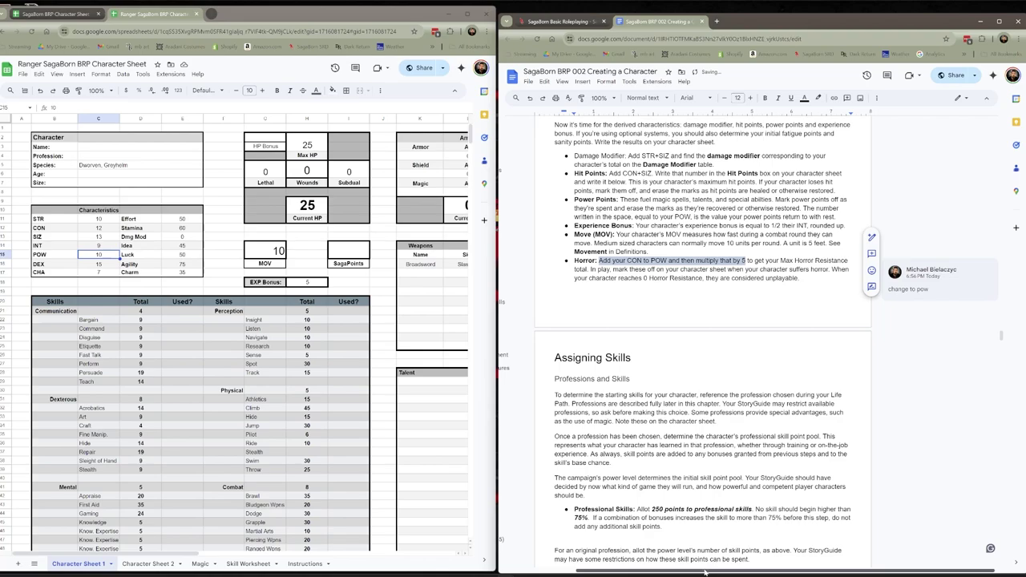
# Read the Professions and Skills rules under Assigning Skills and inspect the Communication and Perception category bonus formulas on the character sheet.
pyautogui.moveTo(689, 574); pyautogui.dragTo(653, 573)
pyautogui.scroll(-2, 653, 561)
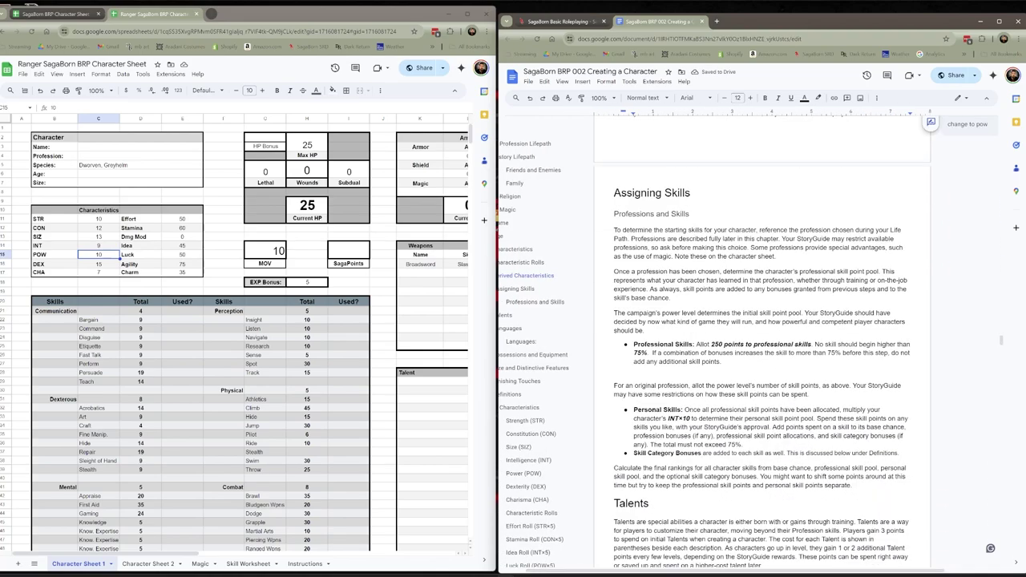
pyautogui.scroll(-1, 795, 341)
pyautogui.scroll(-1, 763, 317)
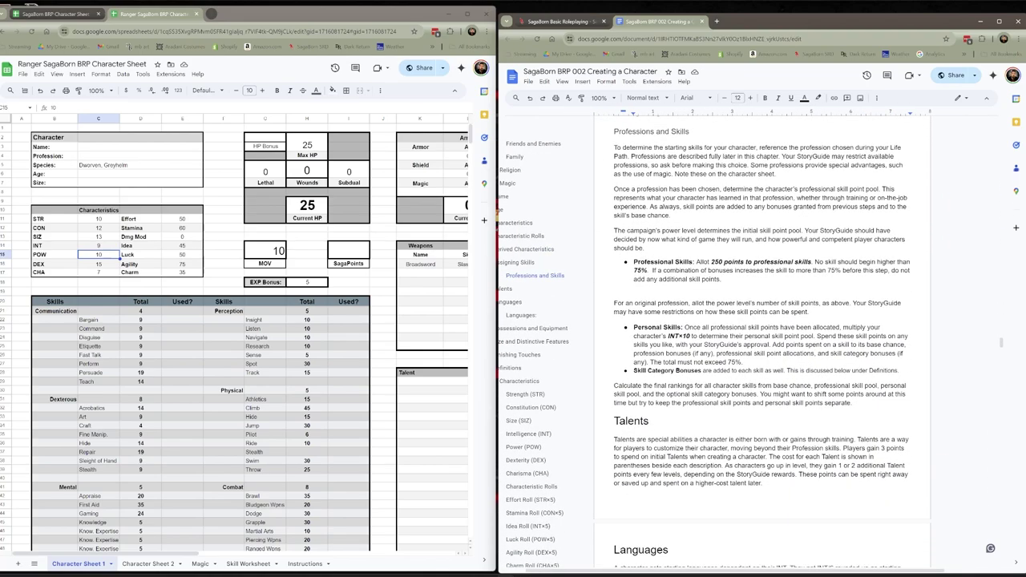
pyautogui.scroll(3, 761, 337)
pyautogui.scroll(-3, 761, 337)
pyautogui.click(145, 313)
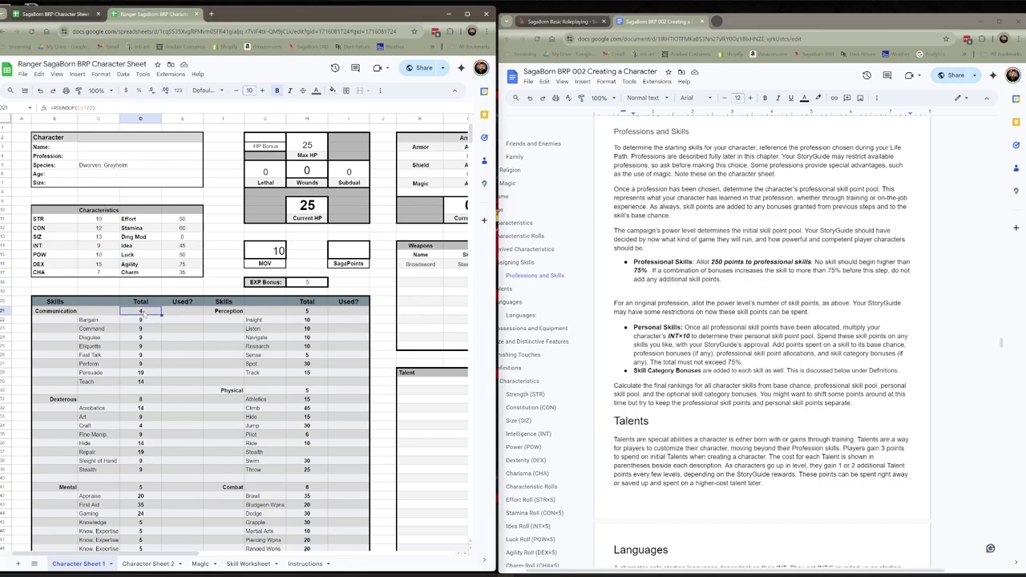
pyautogui.click(307, 312)
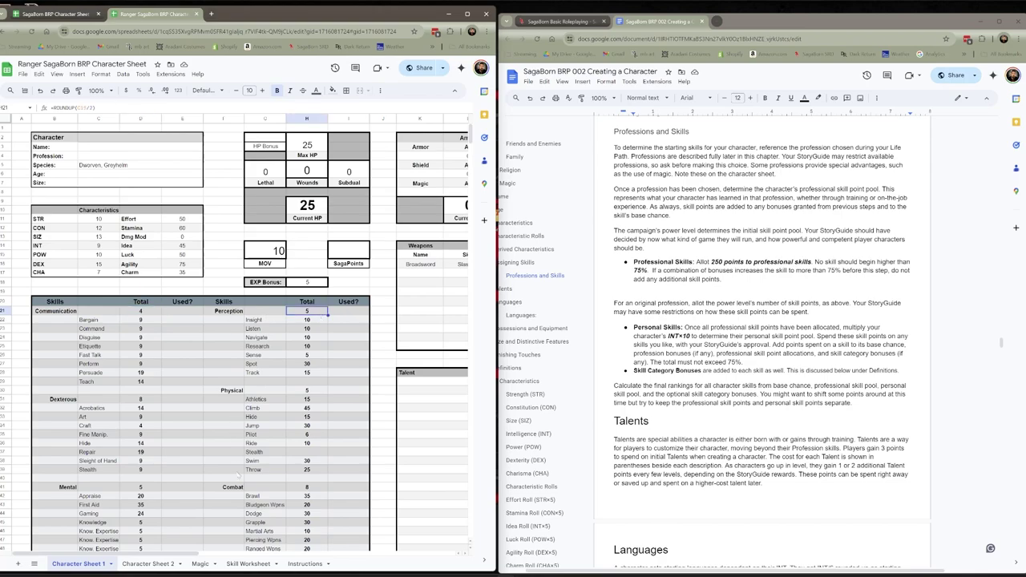
# Inspect the Combat category bonus formula on Character Sheet 1 and review the bonus and point columns of the Skill Worksheet.
pyautogui.click(233, 487)
pyautogui.click(304, 479)
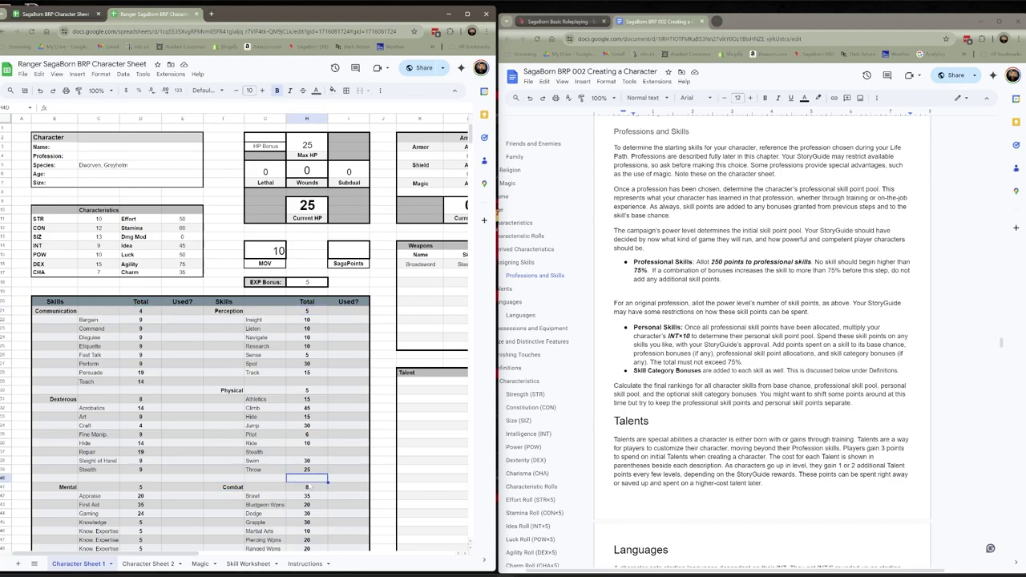
pyautogui.click(308, 488)
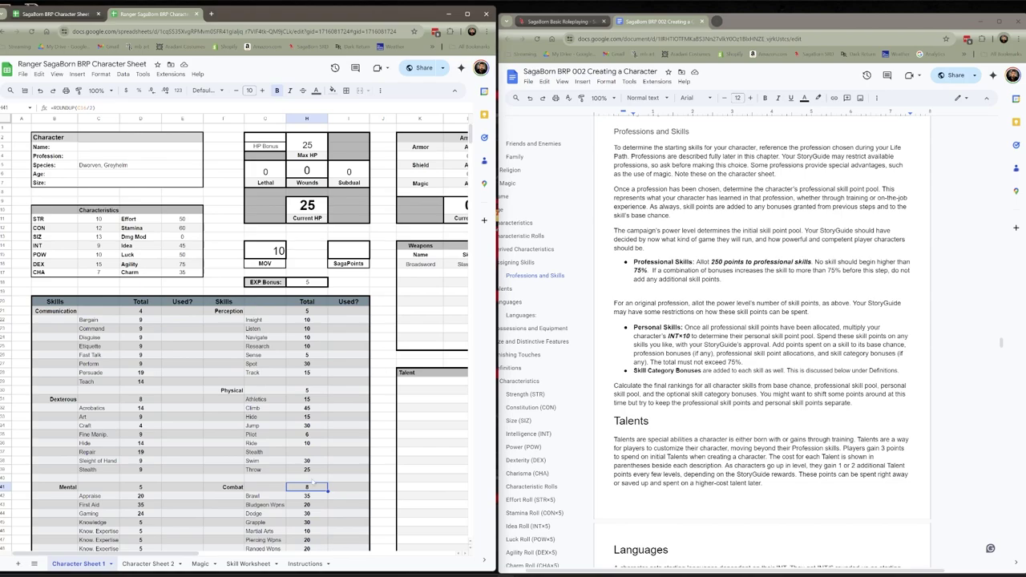
pyautogui.click(249, 564)
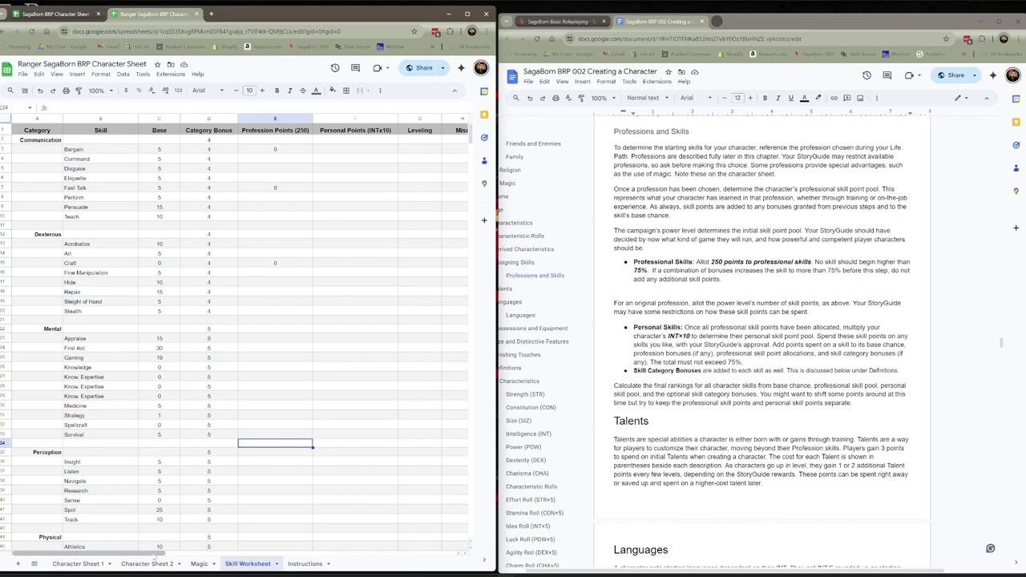
pyautogui.hscroll(2, 154, 556)
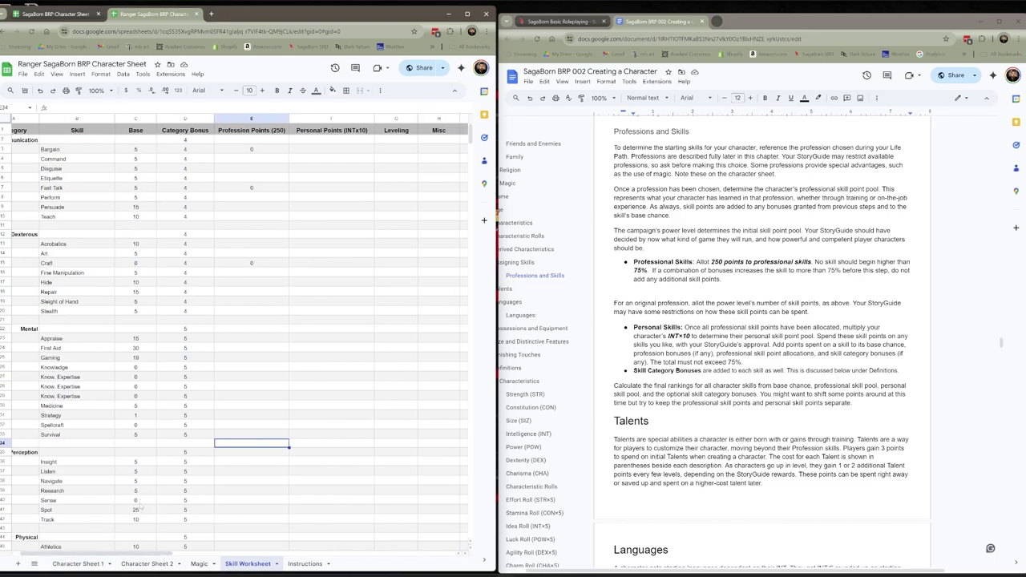
pyautogui.hscroll(-2, 131, 554)
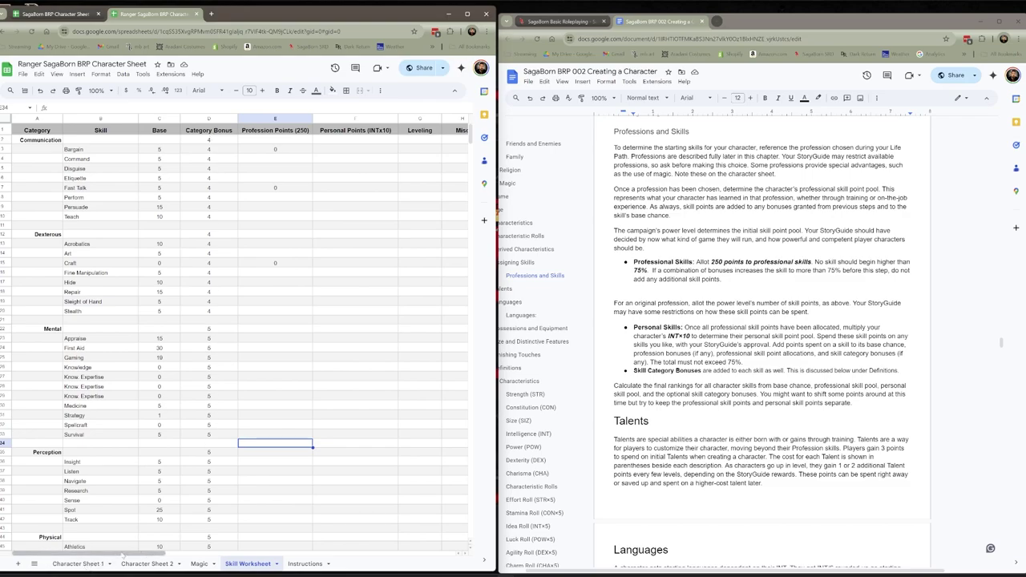
pyautogui.hscroll(4, 149, 555)
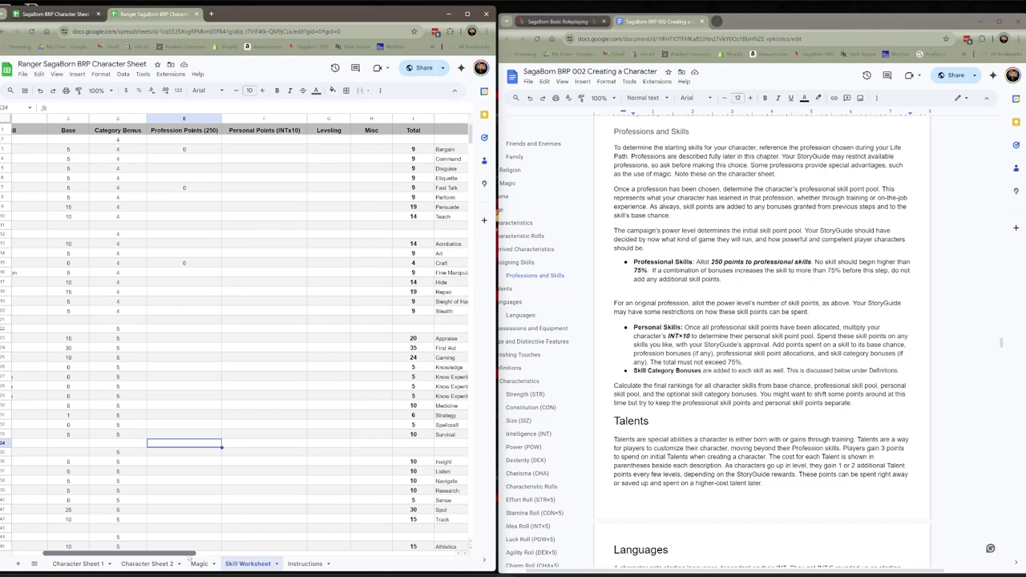
pyautogui.hscroll(-3, 213, 544)
# Go to the Hunter profession in the chapter and read its starting equipment and skill list.
pyautogui.scroll(-1, 557, 365)
pyautogui.scroll(-8, 557, 365)
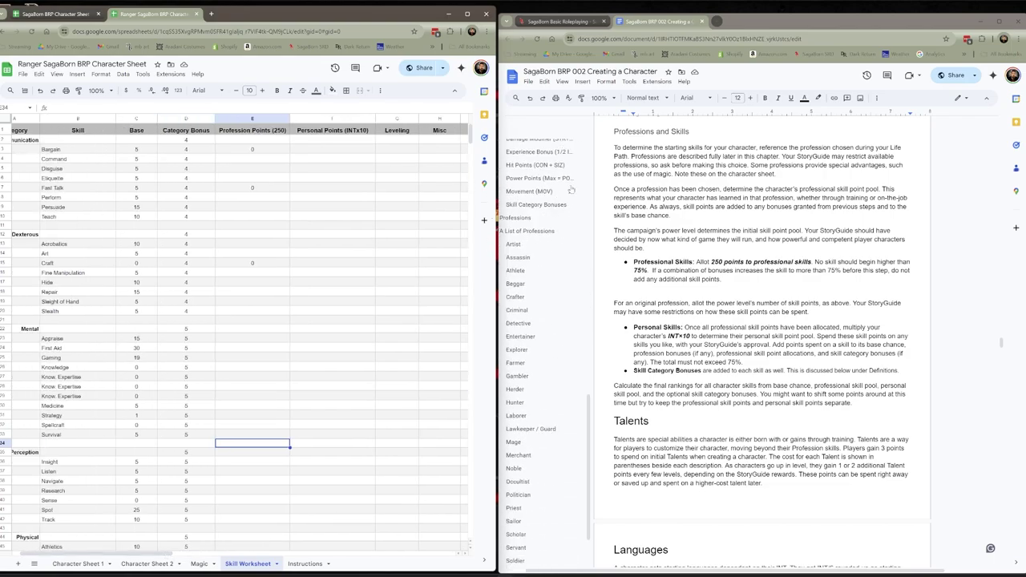
pyautogui.scroll(-2, 514, 393)
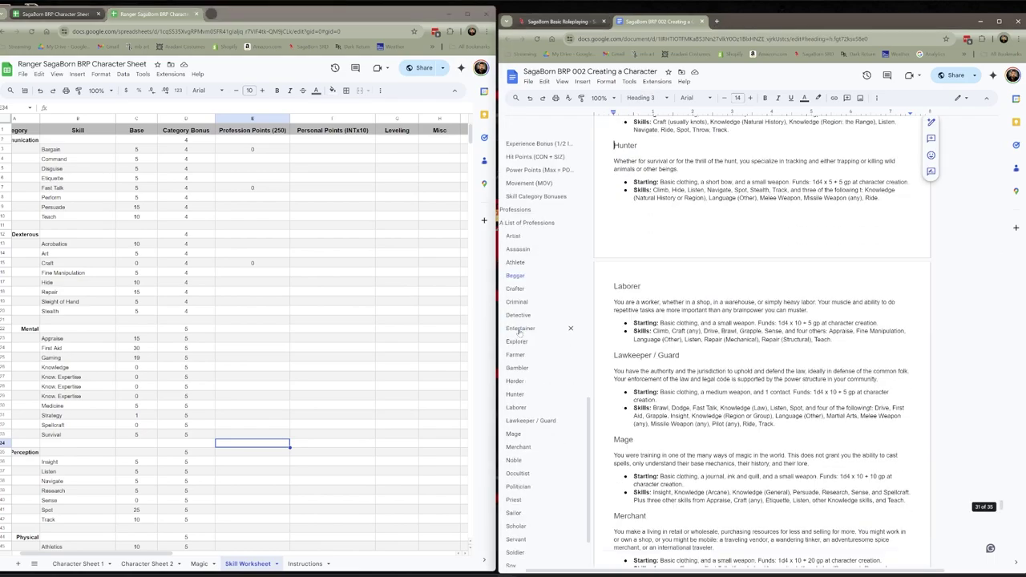
pyautogui.scroll(-2, 520, 332)
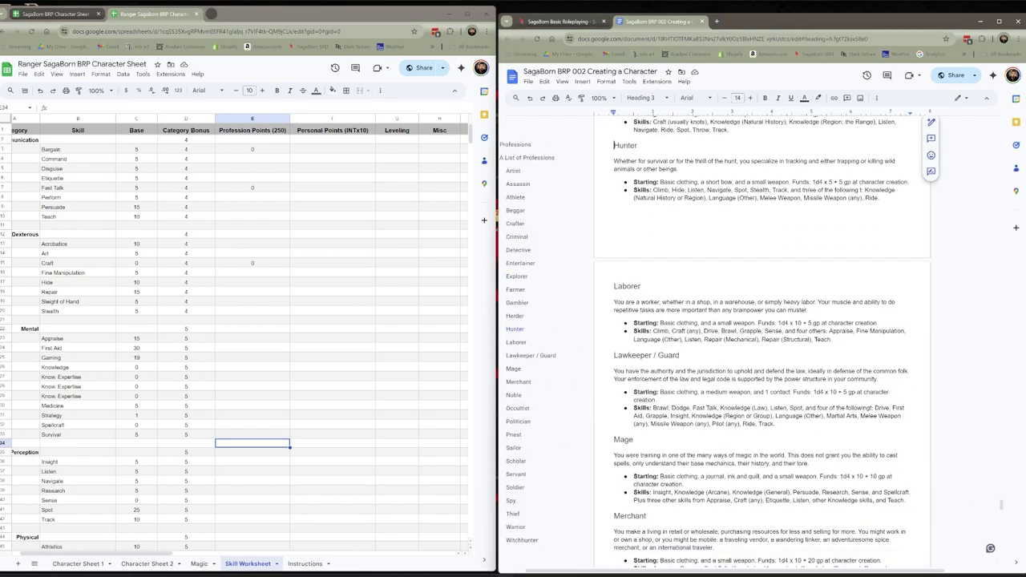
# Mark the Hunter skills Climb and Hide under Physical with an "x" in the Skill Worksheet's Category column.
pyautogui.moveTo(179, 553); pyautogui.dragTo(157, 553)
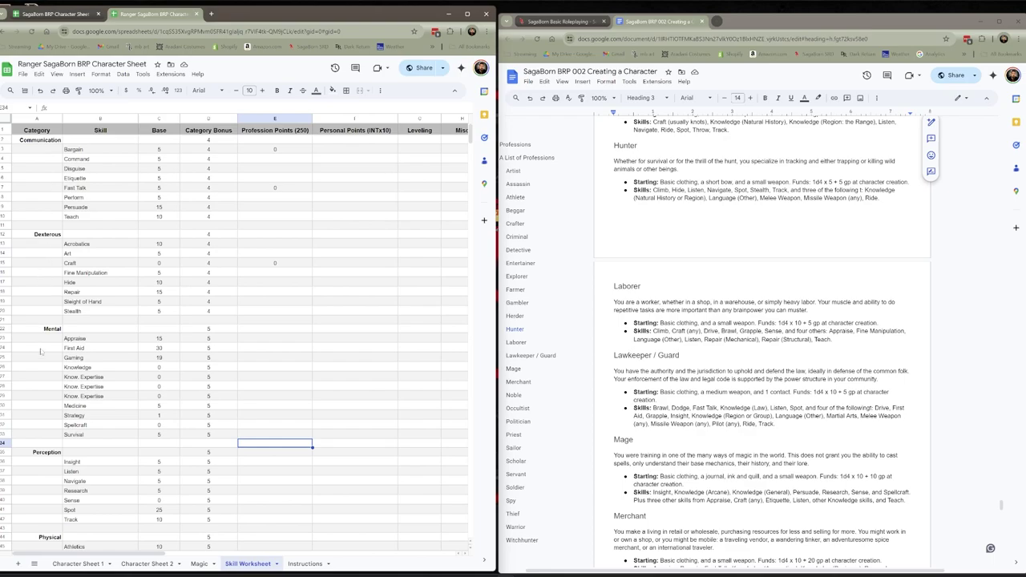
pyautogui.scroll(-2, 46, 433)
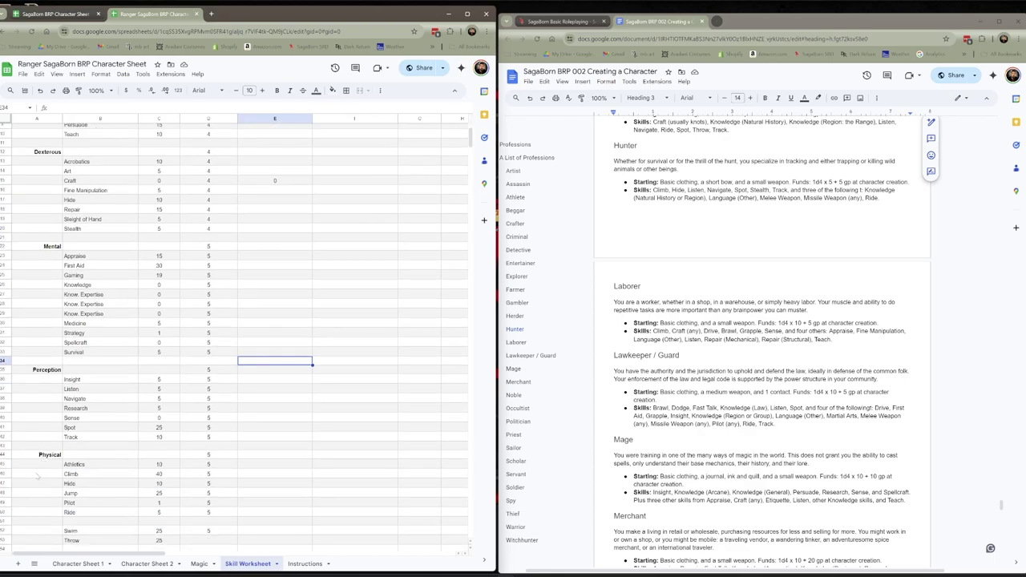
pyautogui.click(37, 474)
pyautogui.write('x')
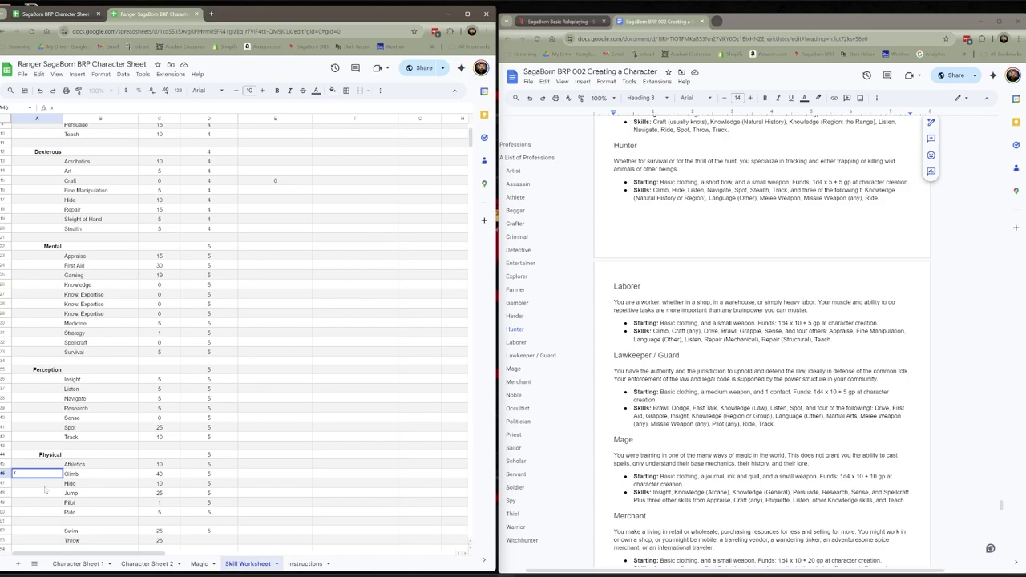
pyautogui.press('Return')
pyautogui.write('x')
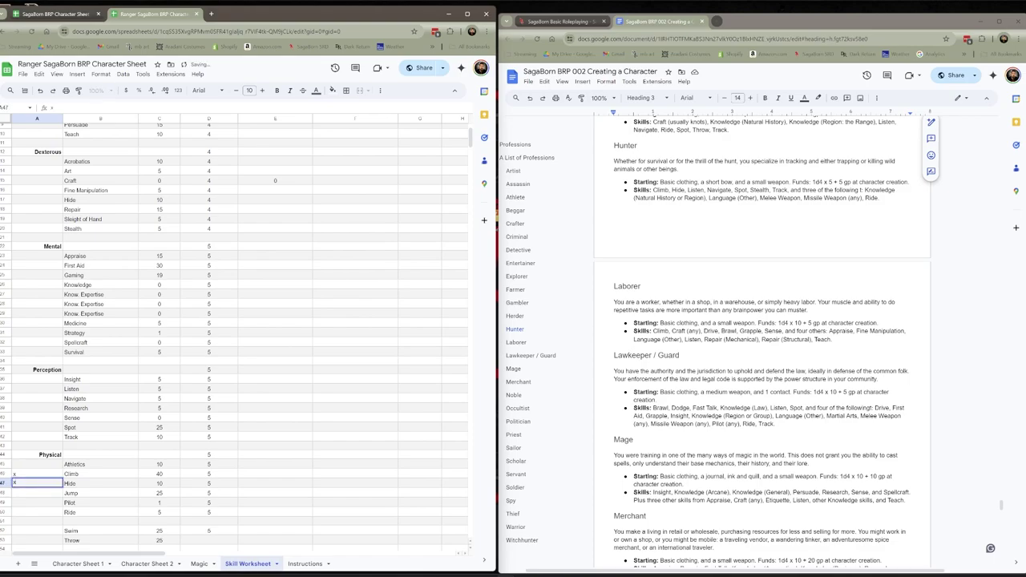
# Mark Listen, Navigate and Spot under Perception with an "x" in the Category column.
pyautogui.scroll(3, 68, 347)
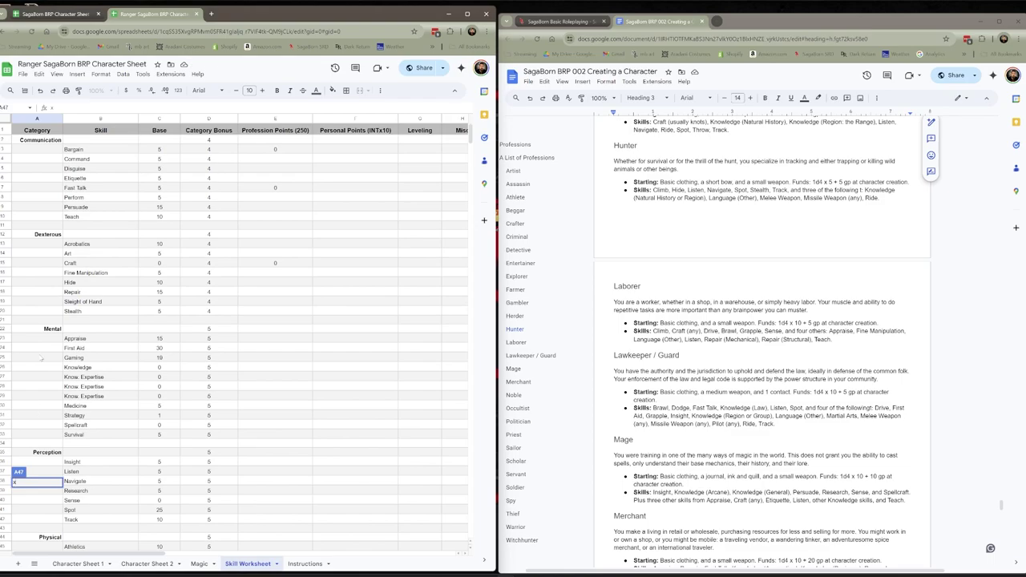
pyautogui.press('Return')
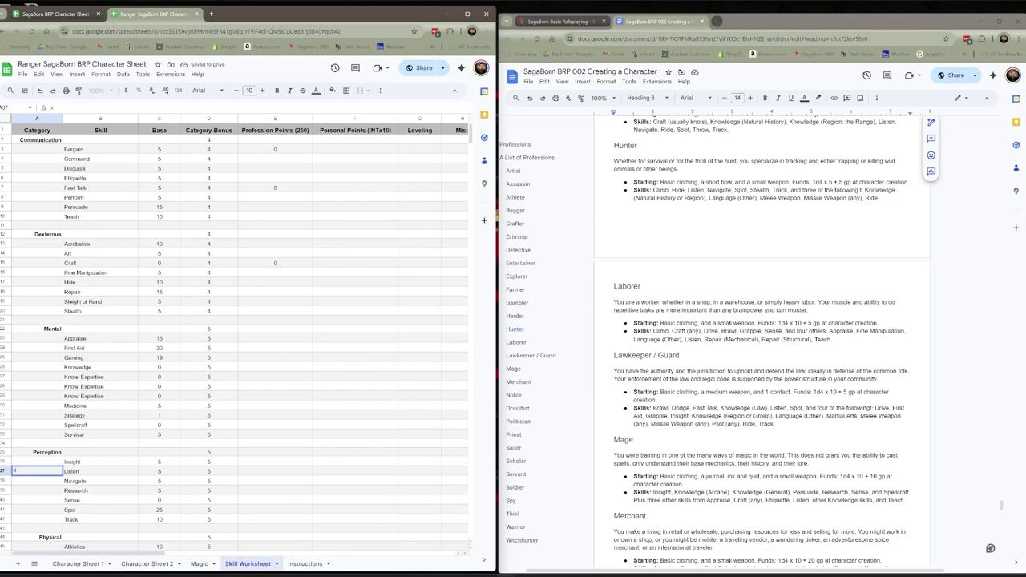
pyautogui.click(49, 486)
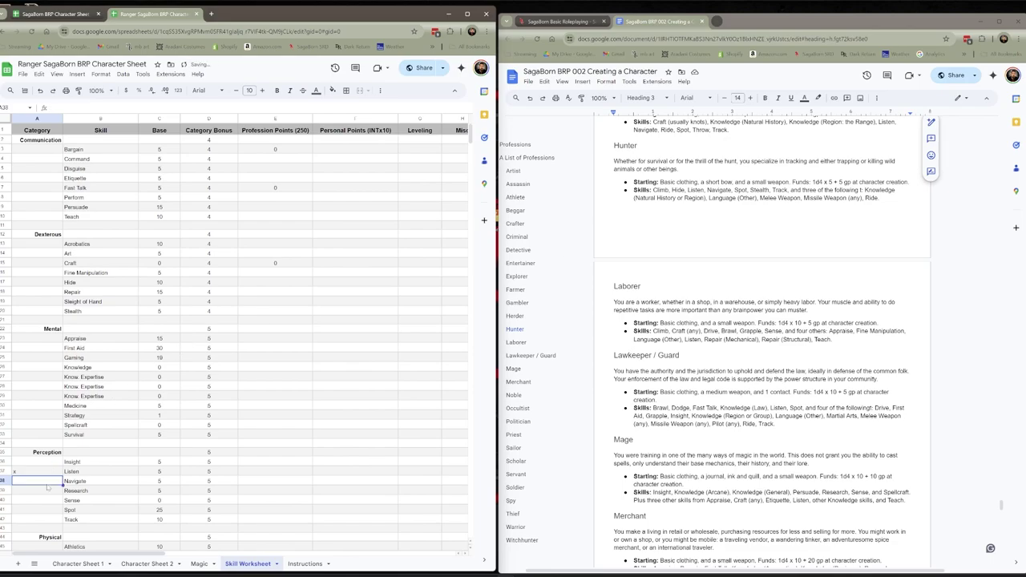
pyautogui.write('x')
pyautogui.click(36, 510)
pyautogui.write('x')
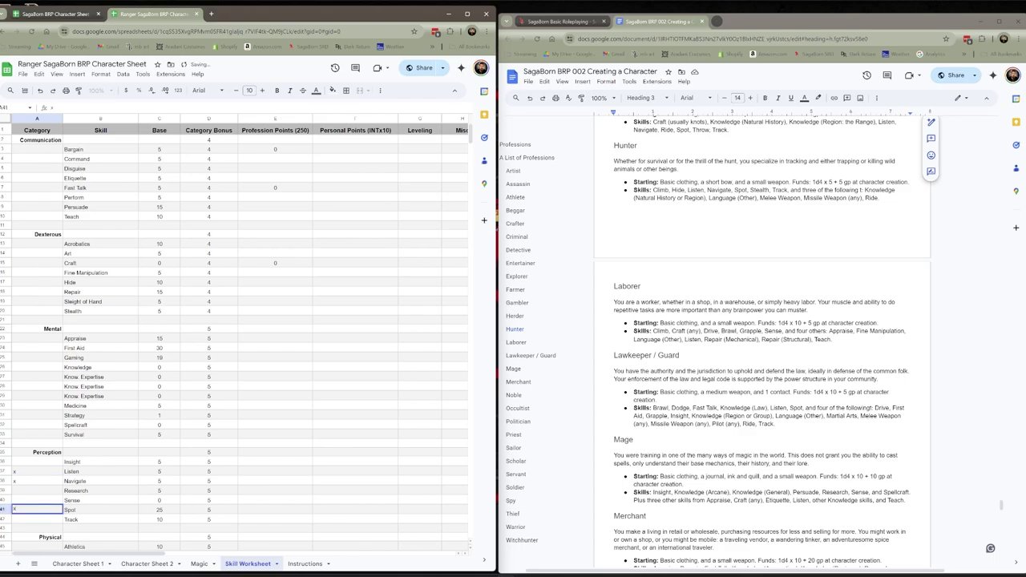
# Mark Stealth under Dexterous and Track under Perception with an "x" in the Category column.
pyautogui.scroll(-3, 133, 433)
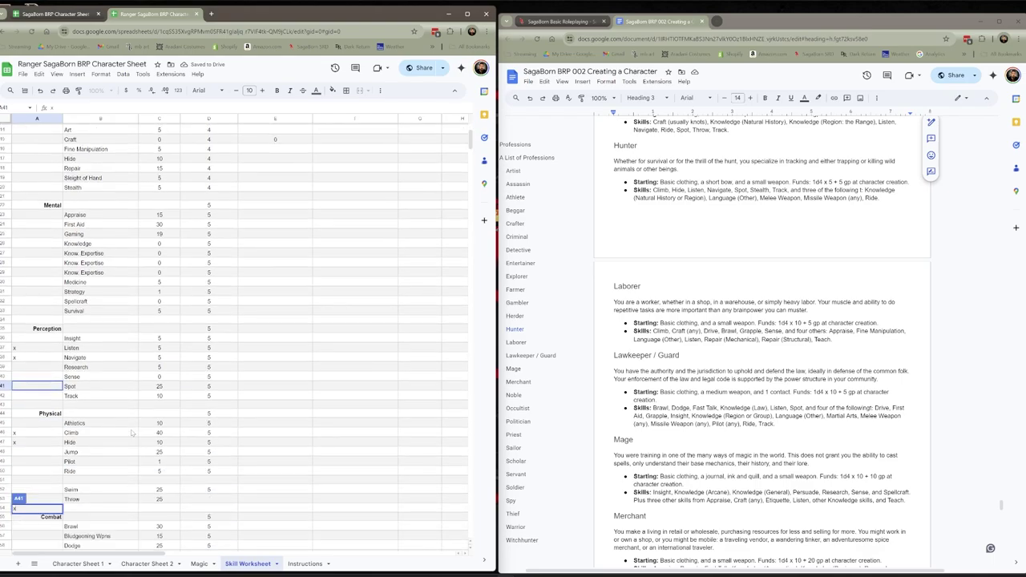
pyautogui.scroll(3, 132, 433)
pyautogui.click(36, 311)
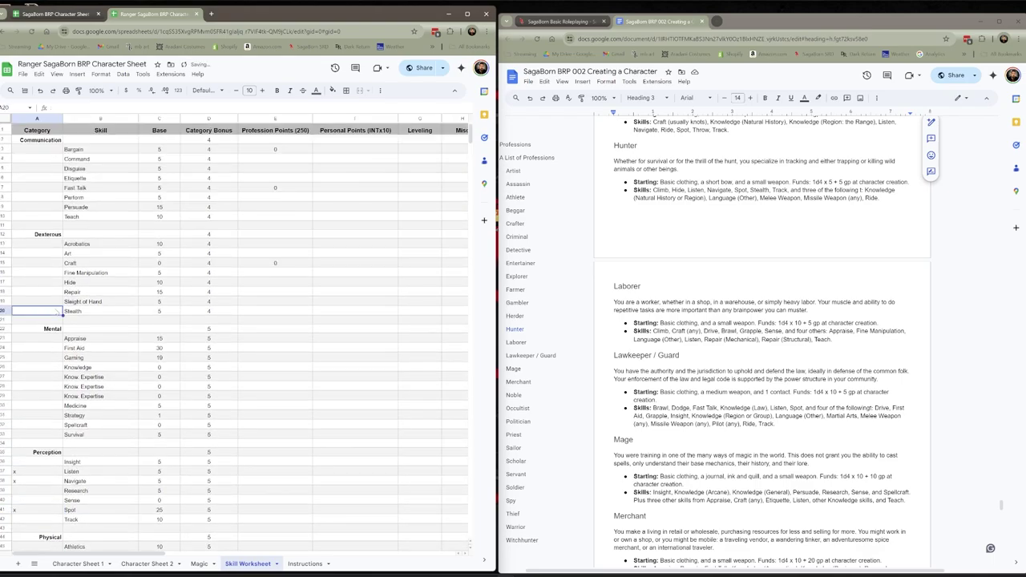
pyautogui.write('x')
pyautogui.scroll(-3, 67, 323)
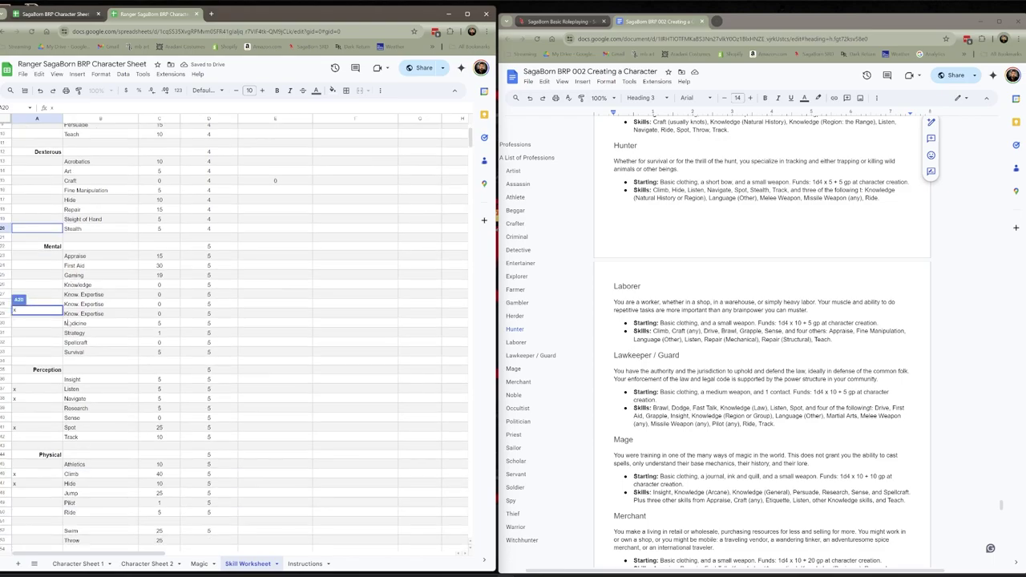
pyautogui.click(44, 437)
pyautogui.write('x')
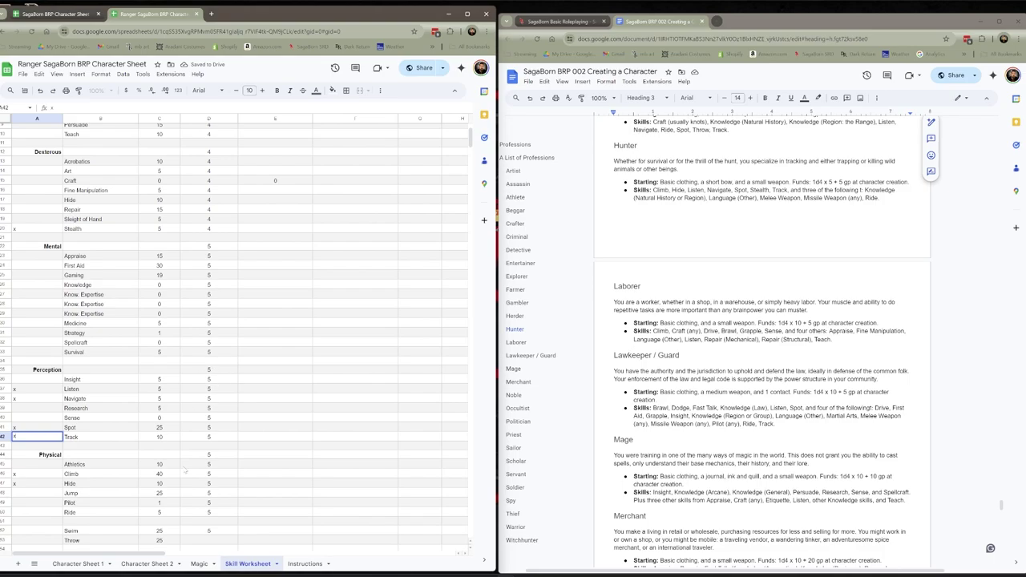
# Inspect the Combat and Dexterous category bonus formulas on Character Sheet 1.
pyautogui.scroll(2, 177, 443)
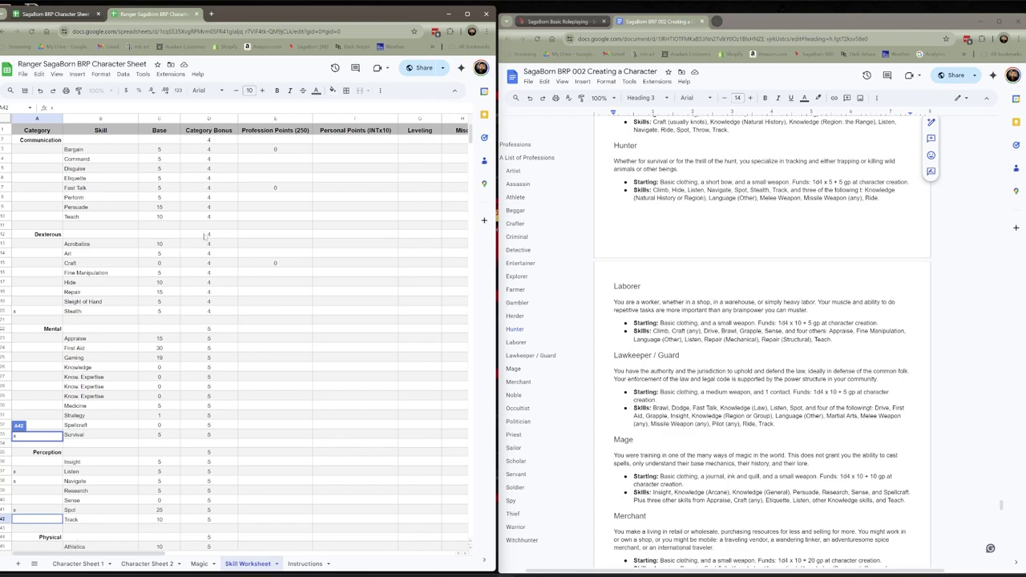
pyautogui.click(77, 563)
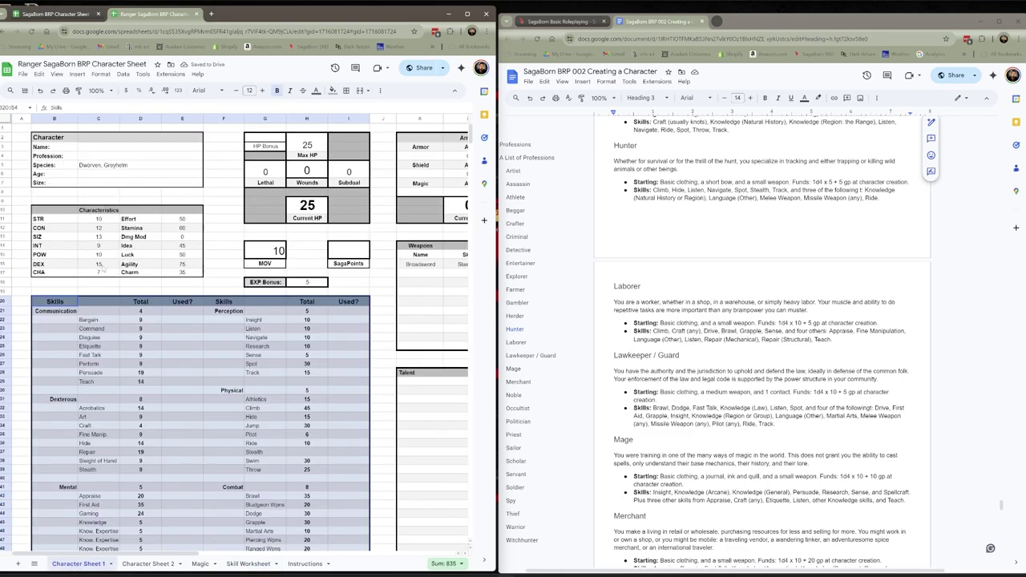
pyautogui.click(312, 487)
pyautogui.click(147, 399)
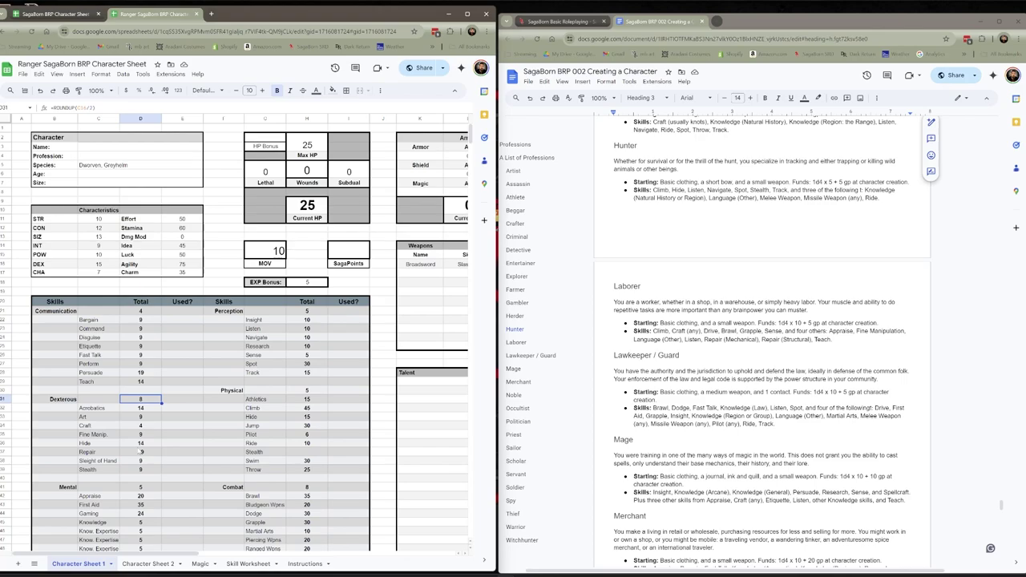
# Correct the Skill Worksheet's Dexterous category bonus formula to reference the Dexterous bonus cell on Character Sheet 1.
pyautogui.click(247, 564)
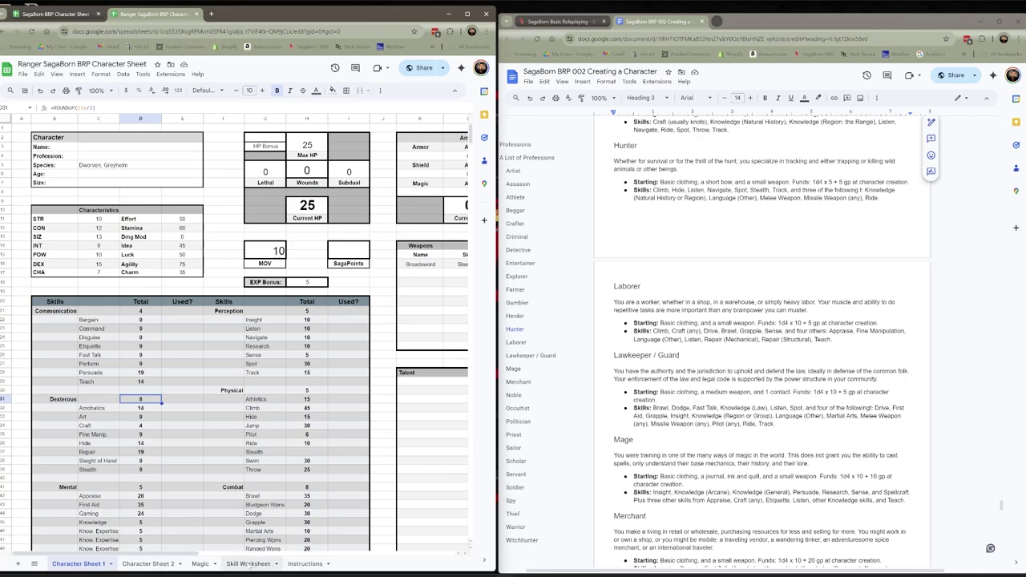
pyautogui.click(210, 234)
pyautogui.doubleClick(219, 237)
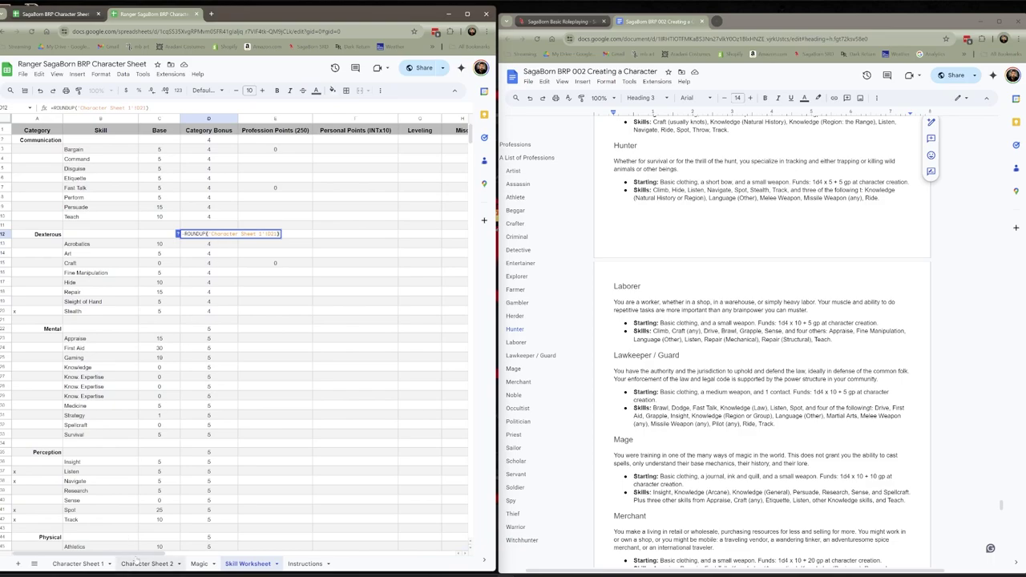
pyautogui.click(76, 564)
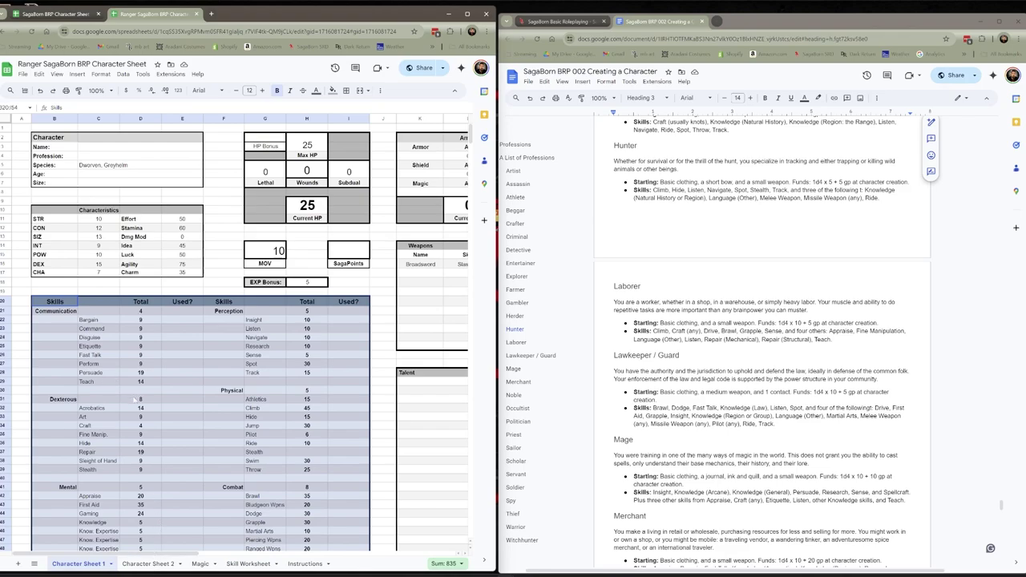
pyautogui.click(140, 565)
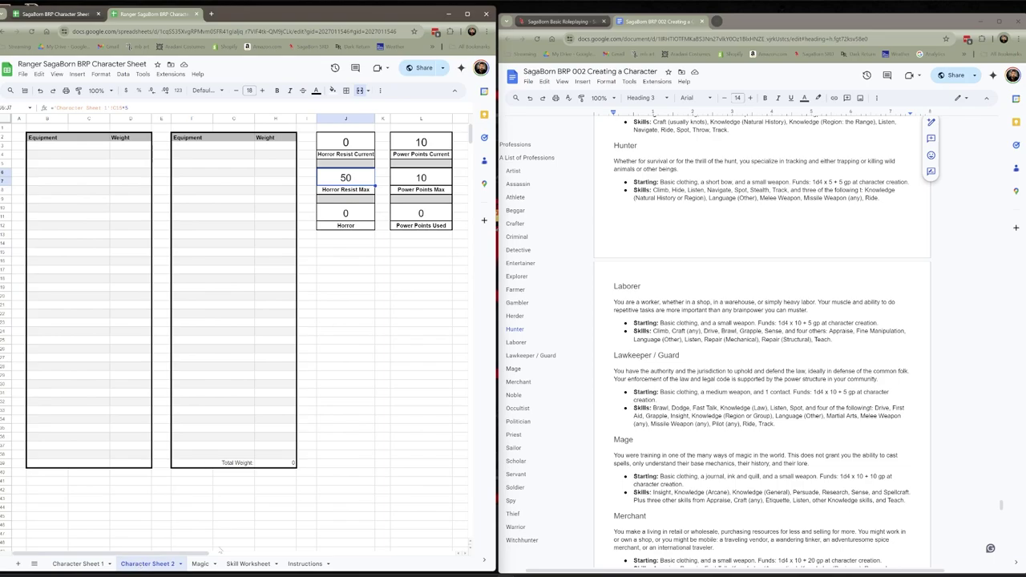
pyautogui.click(248, 563)
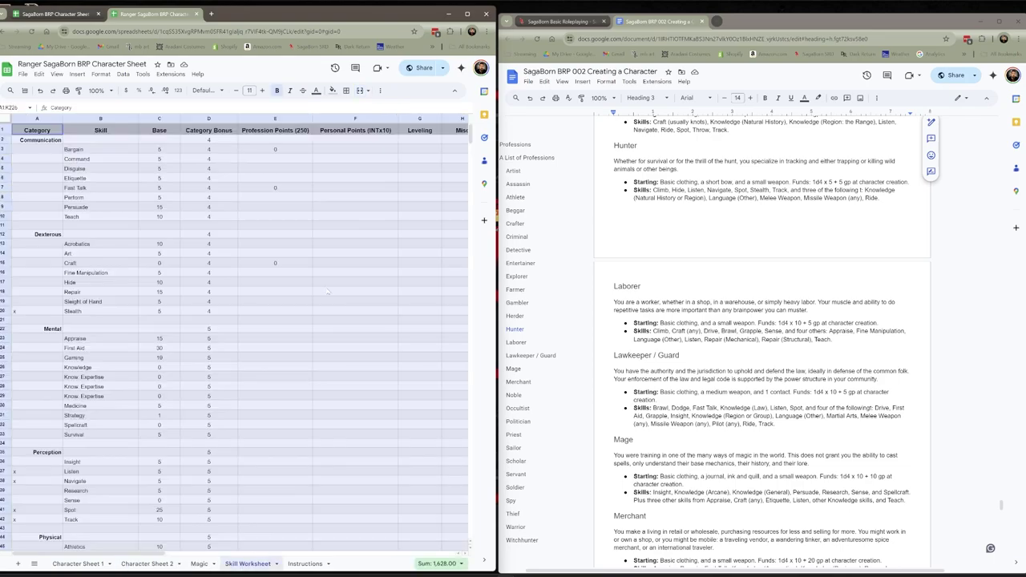
pyautogui.doubleClick(221, 238)
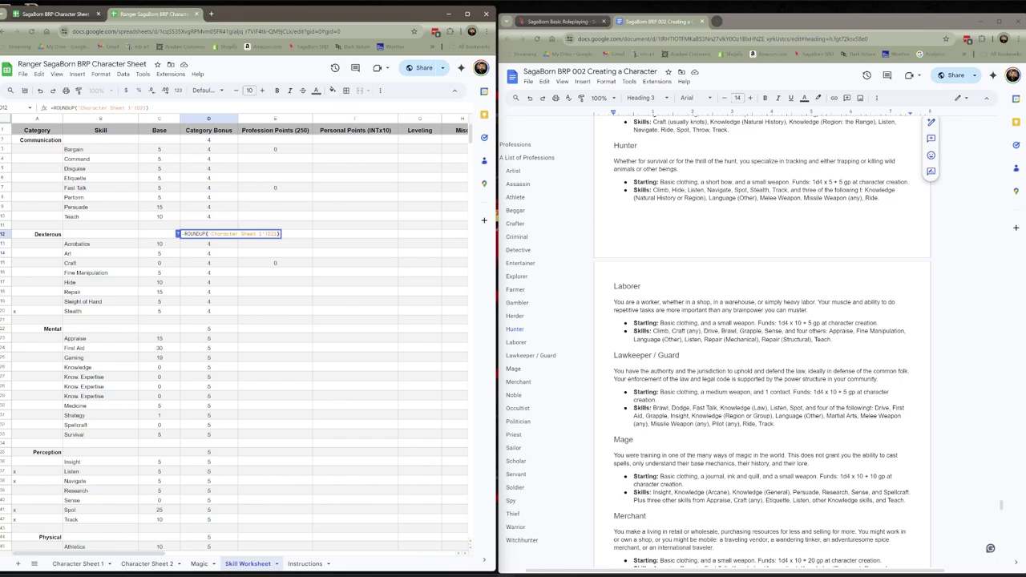
pyautogui.click(288, 263)
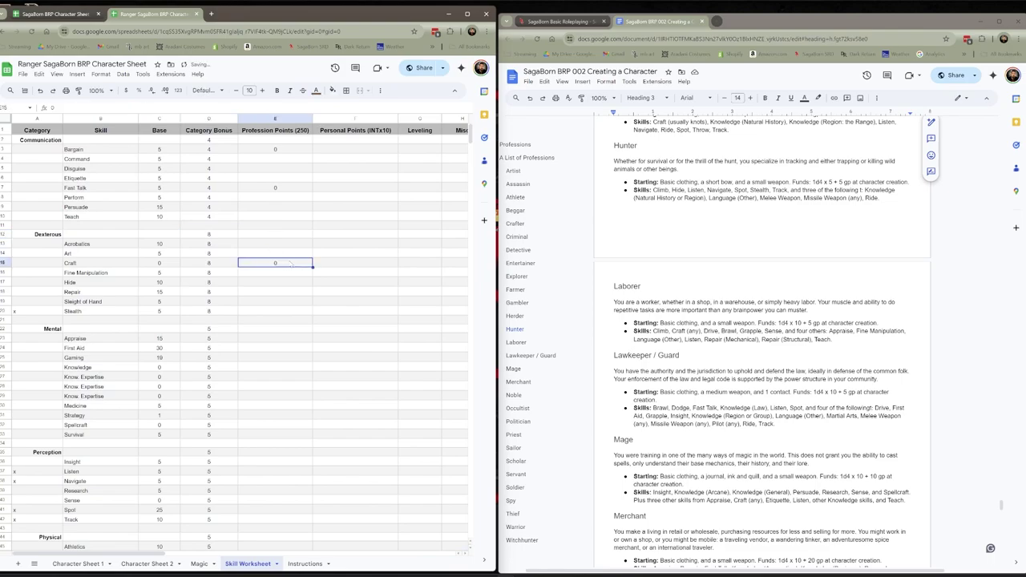
# Correct the Skill Worksheet's Combat category bonus formula to reference the Combat bonus cell on Character Sheet 1.
pyautogui.scroll(-2, 202, 394)
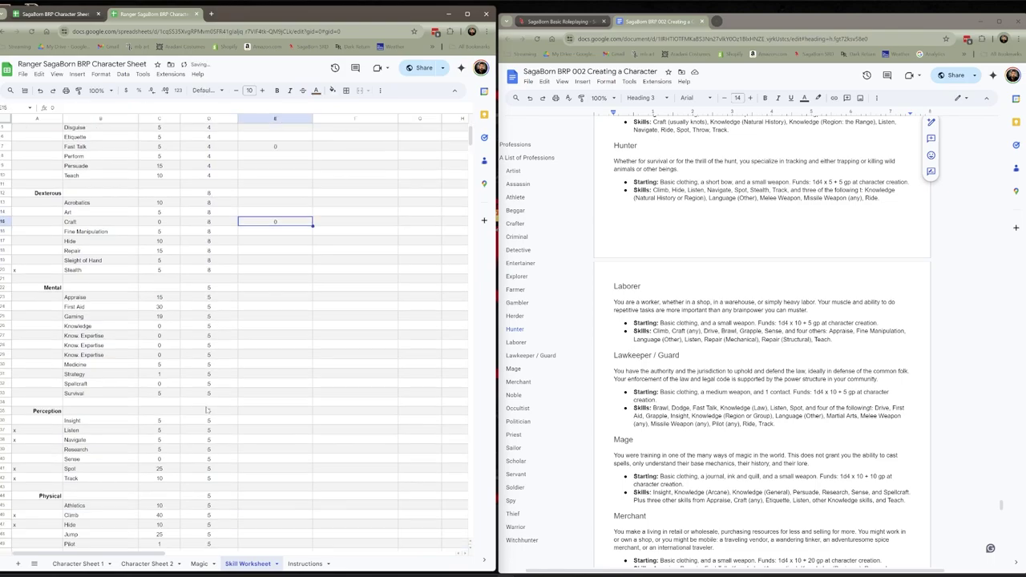
pyautogui.click(202, 497)
pyautogui.scroll(-5, 203, 500)
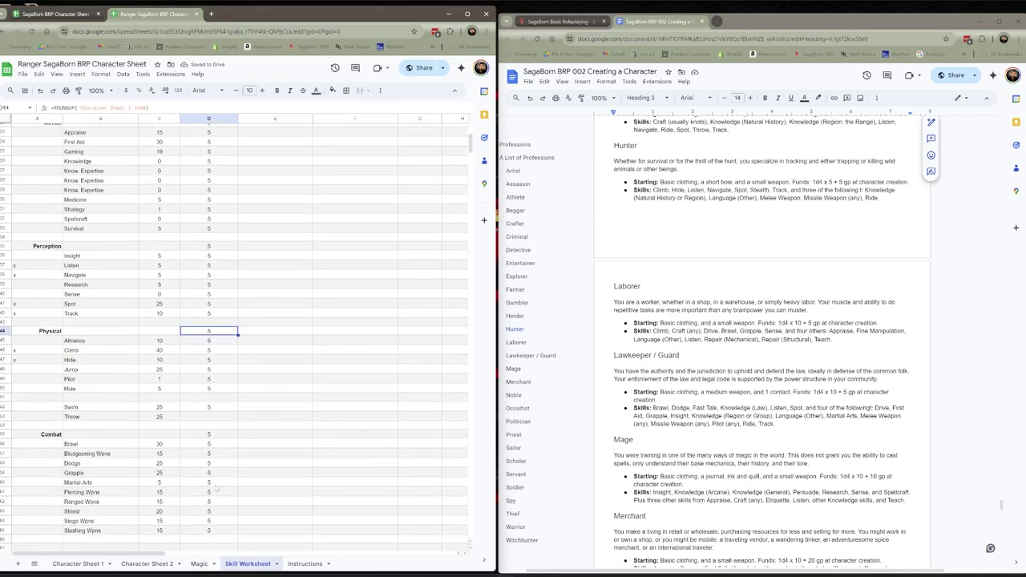
pyautogui.doubleClick(211, 436)
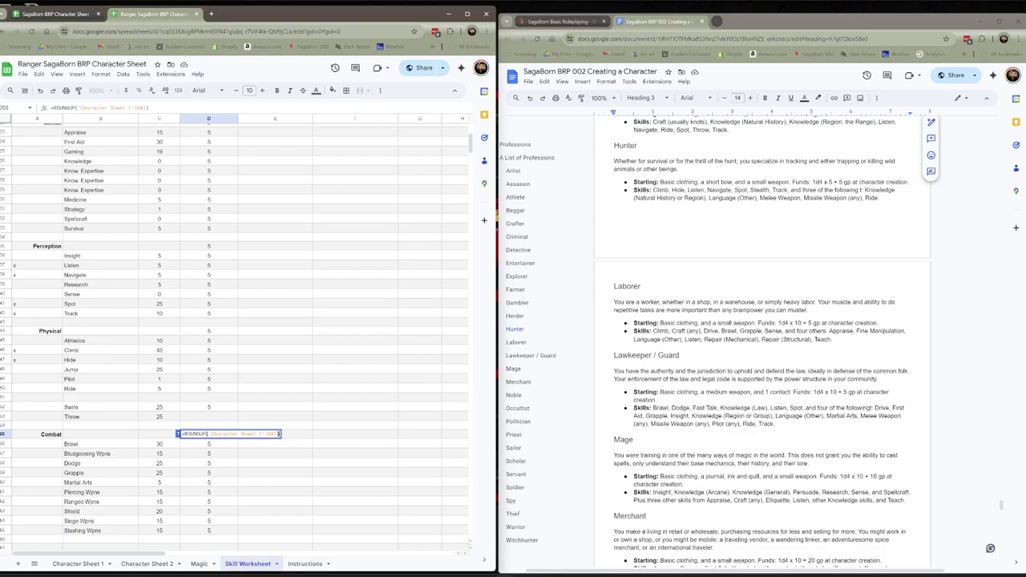
pyautogui.click(79, 563)
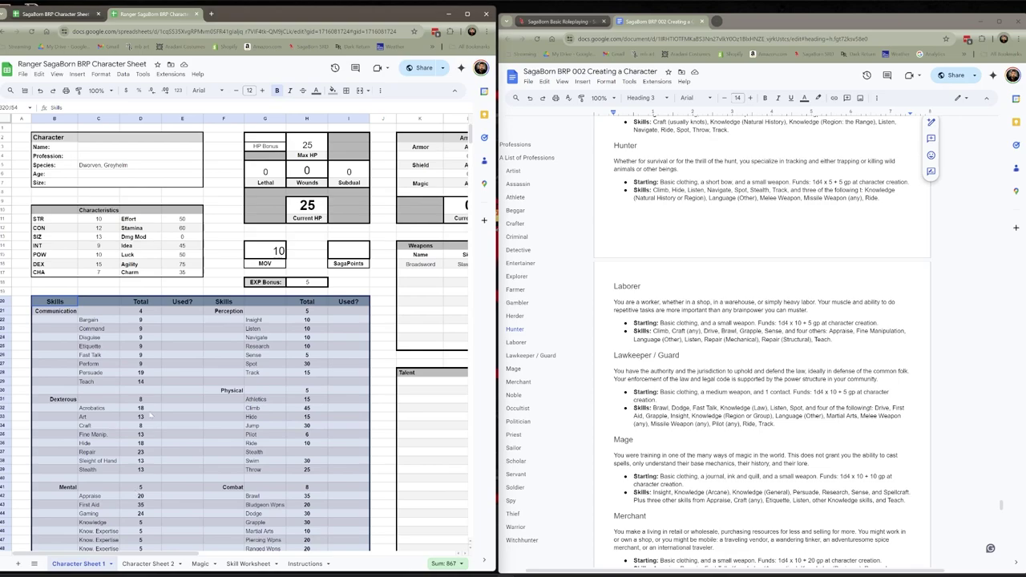
pyautogui.click(248, 565)
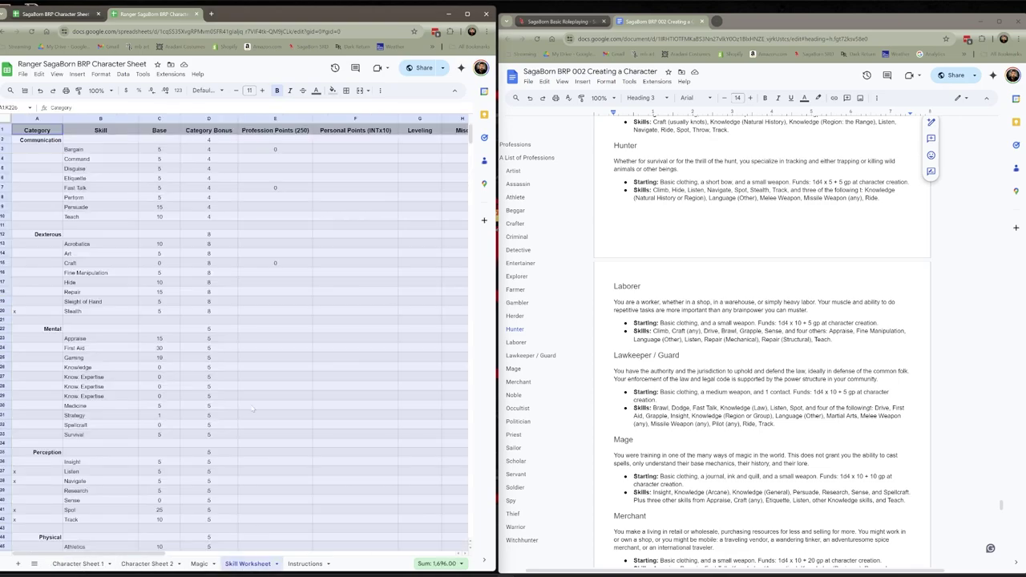
pyautogui.scroll(-8, 223, 454)
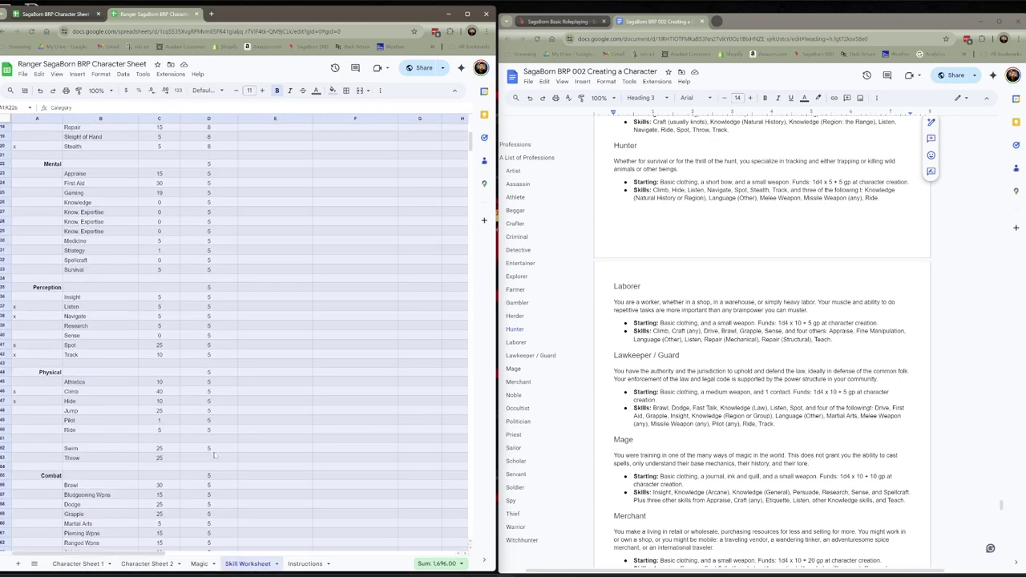
pyautogui.doubleClick(208, 392)
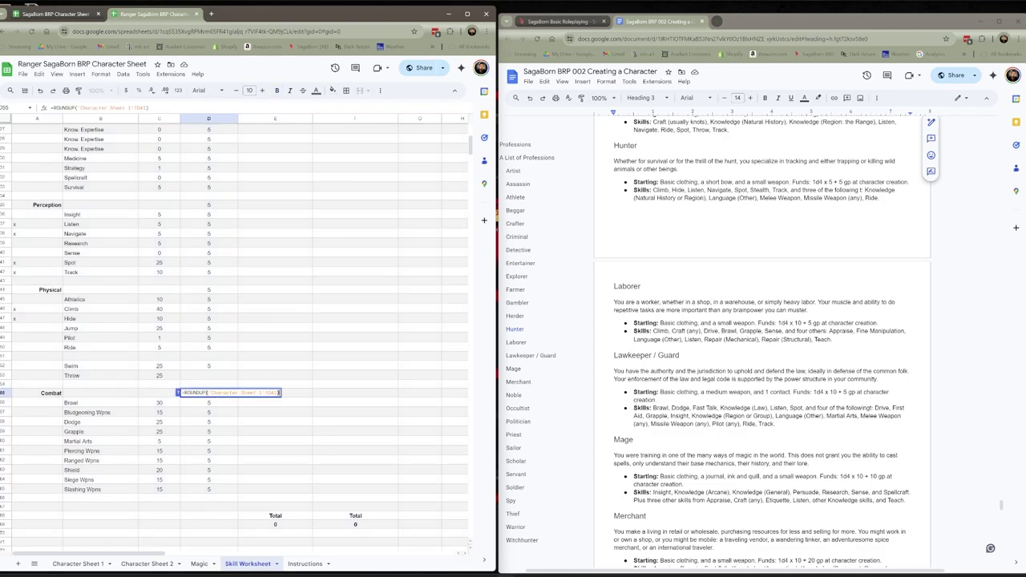
pyautogui.click(271, 393)
pyautogui.click(273, 410)
pyautogui.scroll(9, 308, 185)
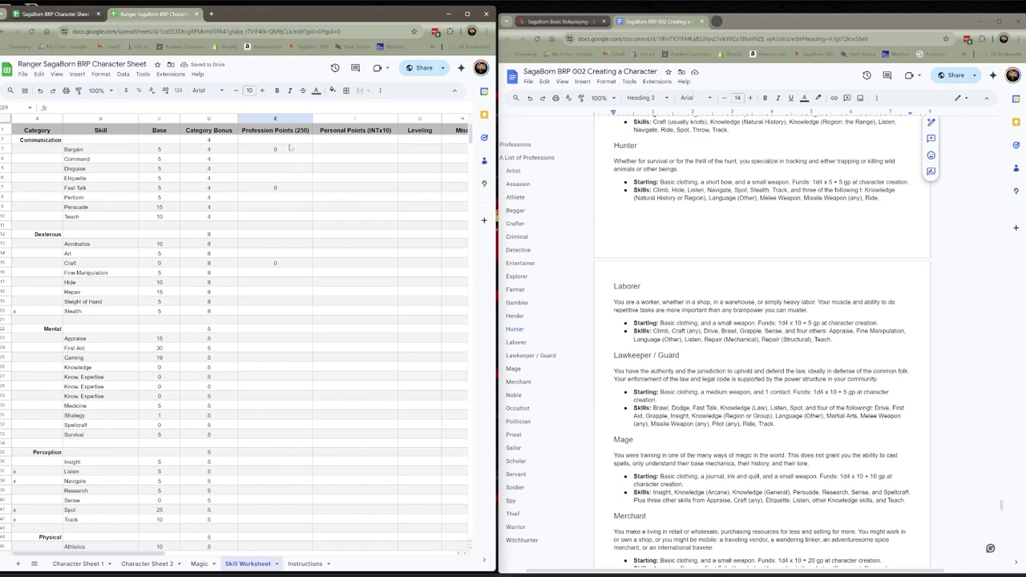
# Mark Slashing Wpns and Ranged Wpns under Combat with an "x" in the Category column.
pyautogui.scroll(-5, 164, 326)
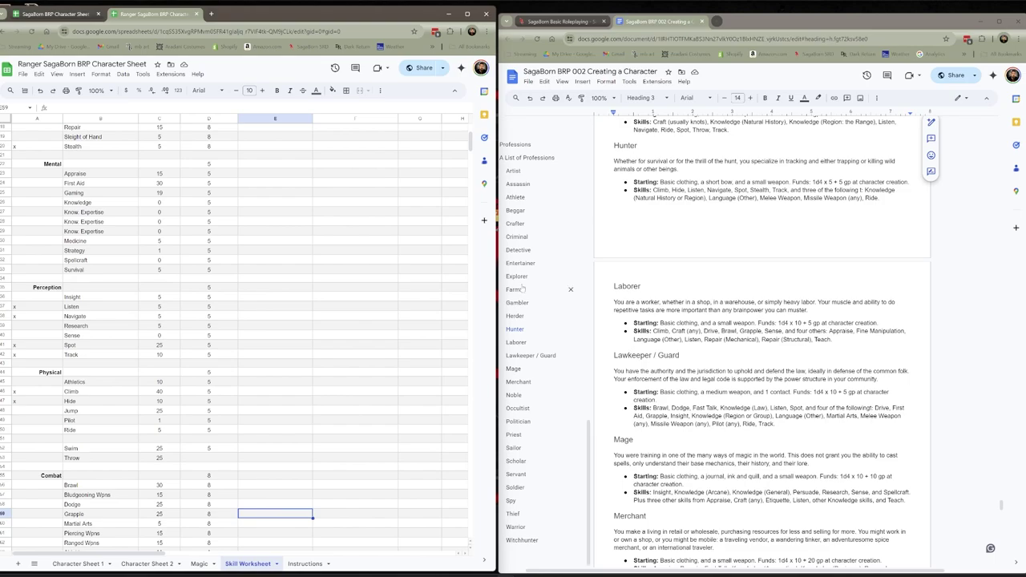
pyautogui.scroll(-2, 93, 466)
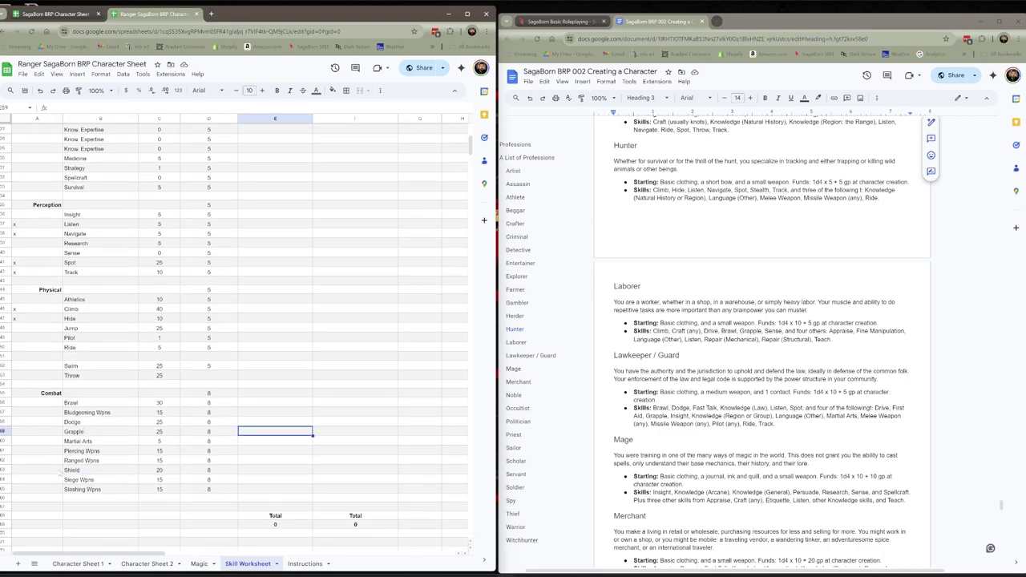
pyautogui.click(46, 489)
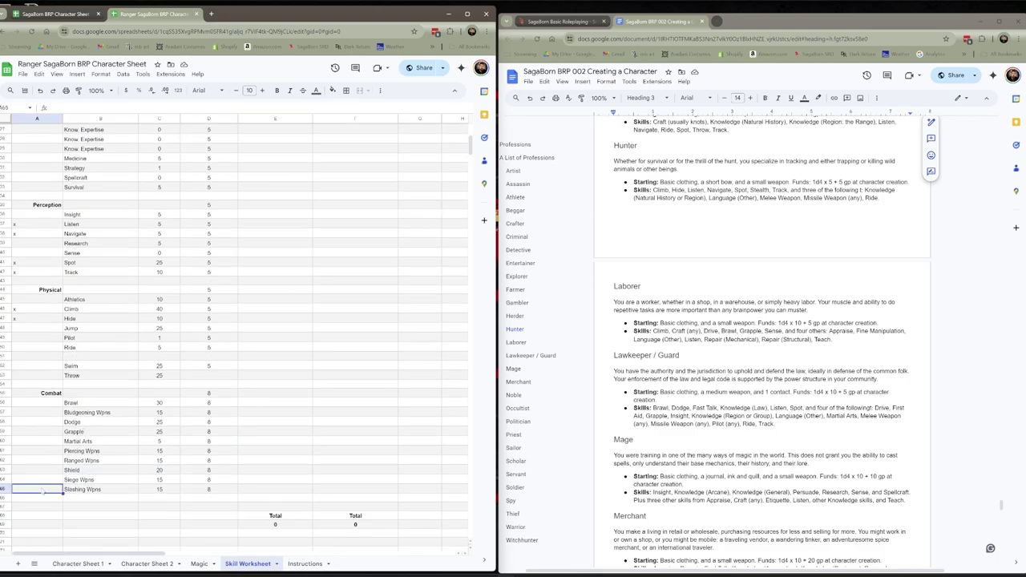
pyautogui.write('x')
pyautogui.click(44, 461)
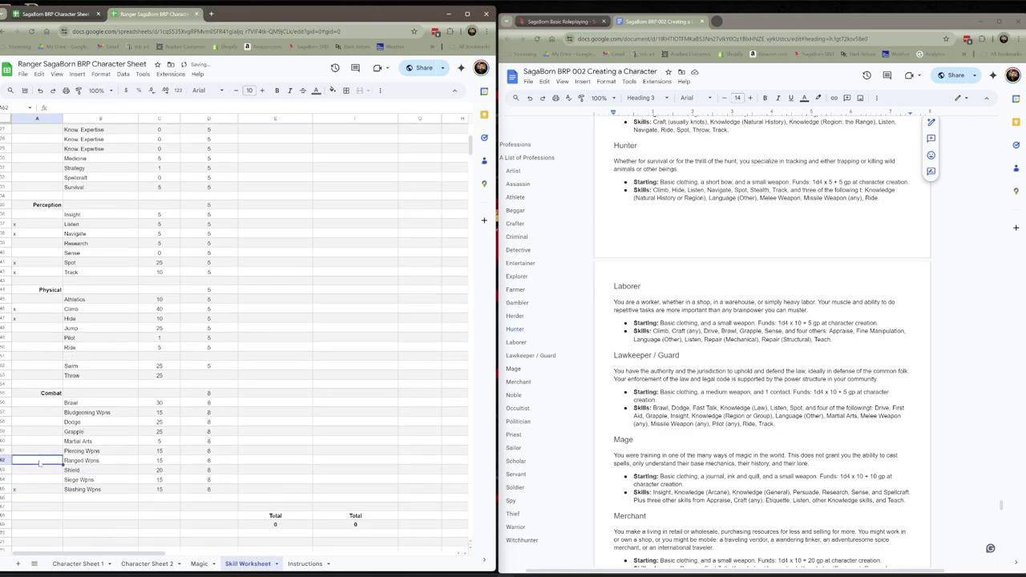
pyautogui.write('x')
# Mark the first Know. Expertise skill under Mental with an "x" and rename it "Know. Region".
pyautogui.scroll(2, 48, 278)
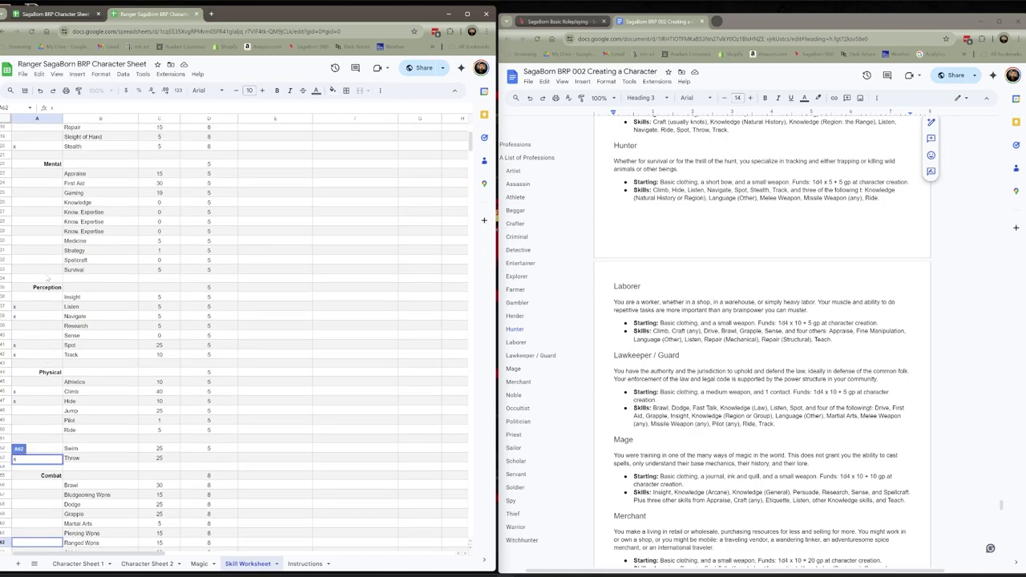
pyautogui.click(44, 213)
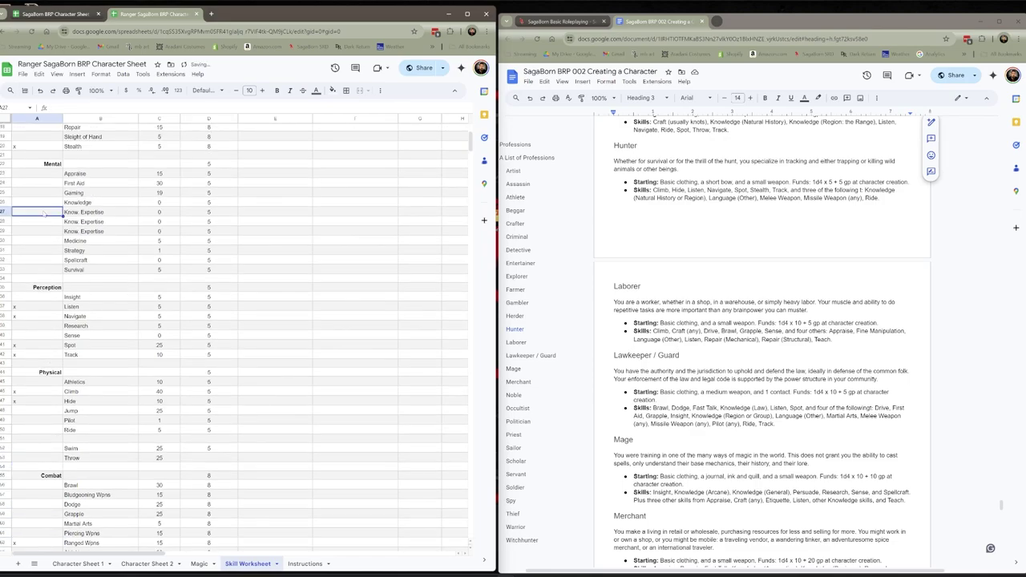
pyautogui.write('x')
pyautogui.click(109, 216)
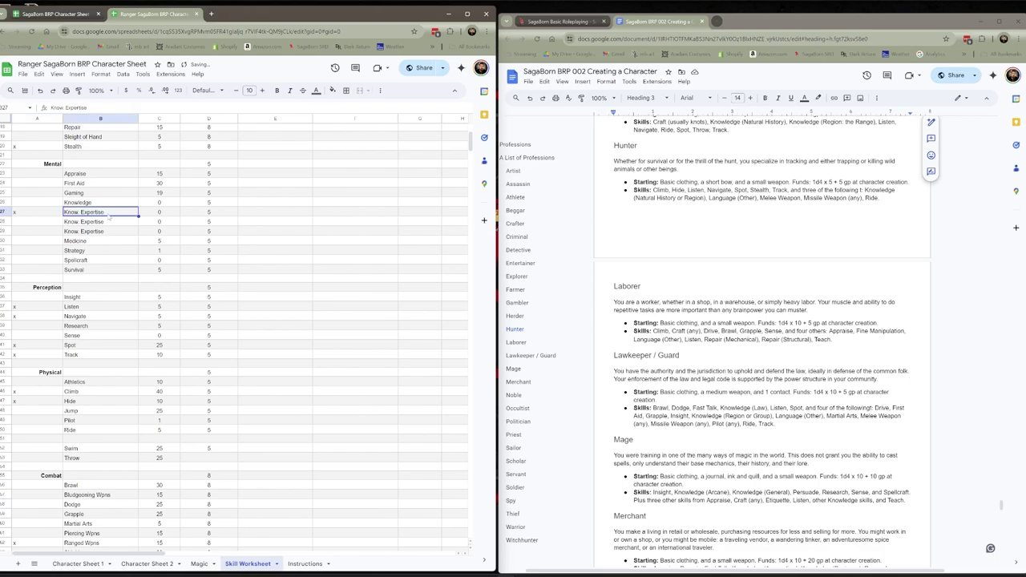
pyautogui.doubleClick(96, 210)
pyautogui.moveTo(104, 211); pyautogui.dragTo(84, 211)
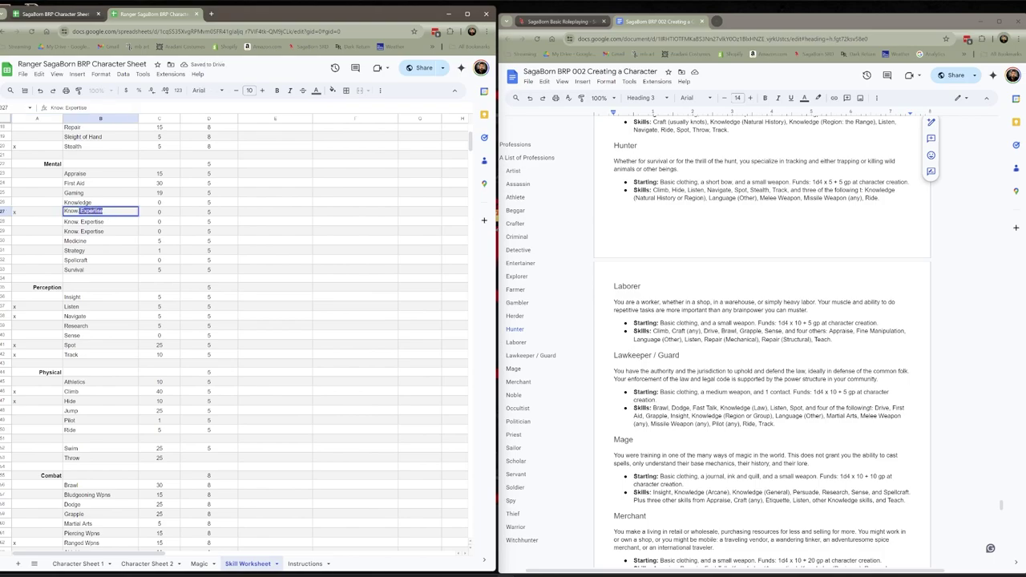
pyautogui.press('BackSpace')
pyautogui.press('BackSpace')
pyautogui.write('Region')
pyautogui.click(272, 215)
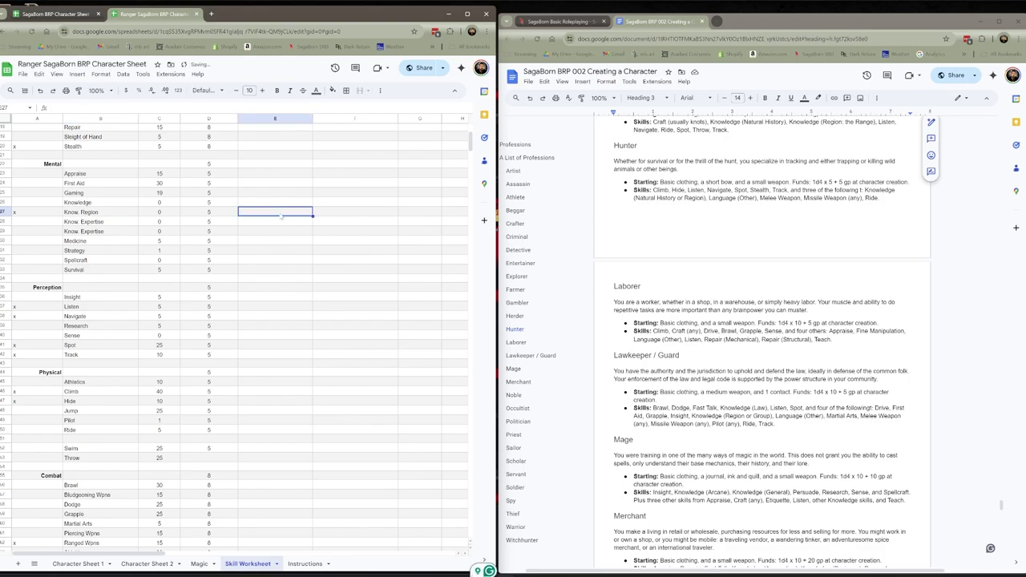
# Assign 25 profession points each to Stealth, Know. Region, Listen and Navigate.
pyautogui.scroll(5, 281, 217)
pyautogui.scroll(2, 281, 217)
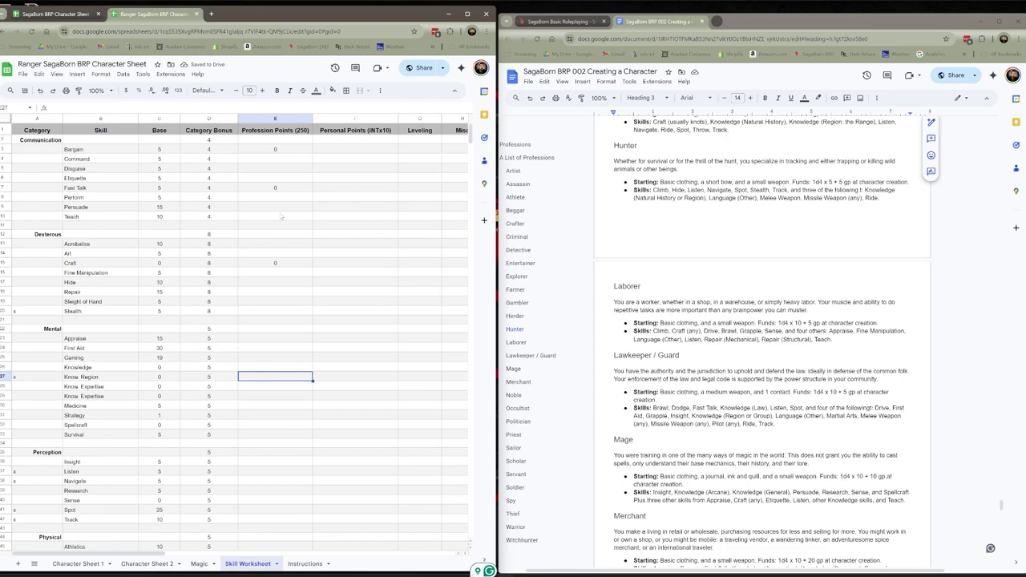
pyautogui.click(265, 313)
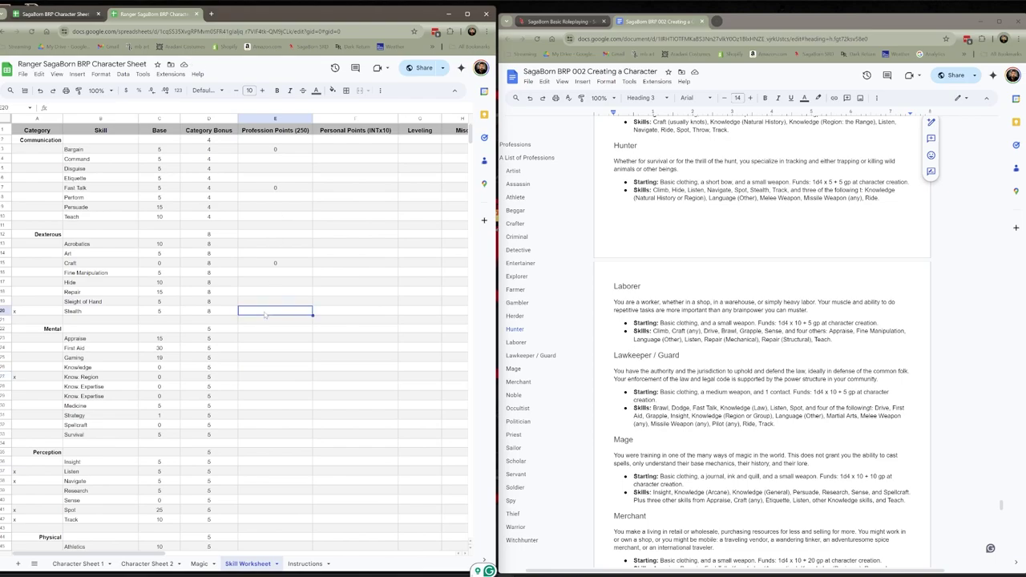
pyautogui.write('25')
pyautogui.click(266, 376)
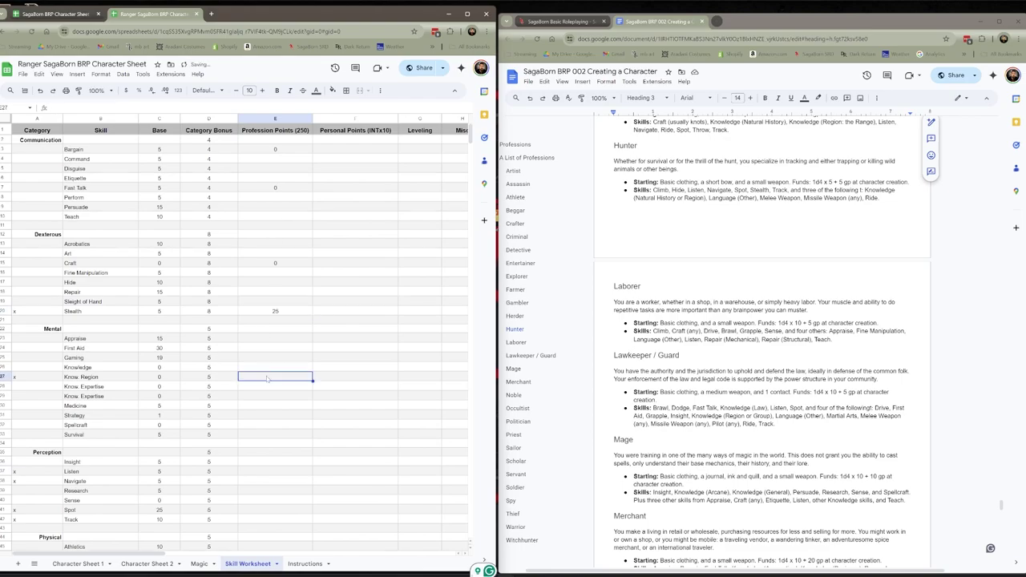
pyautogui.click(265, 471)
pyautogui.write('25')
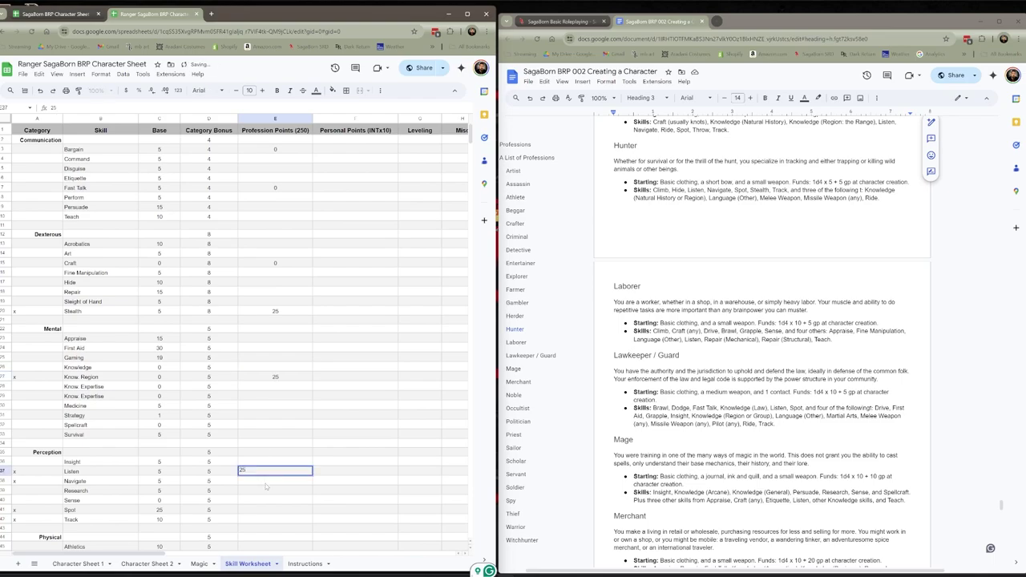
pyautogui.press('Return')
pyautogui.write('25')
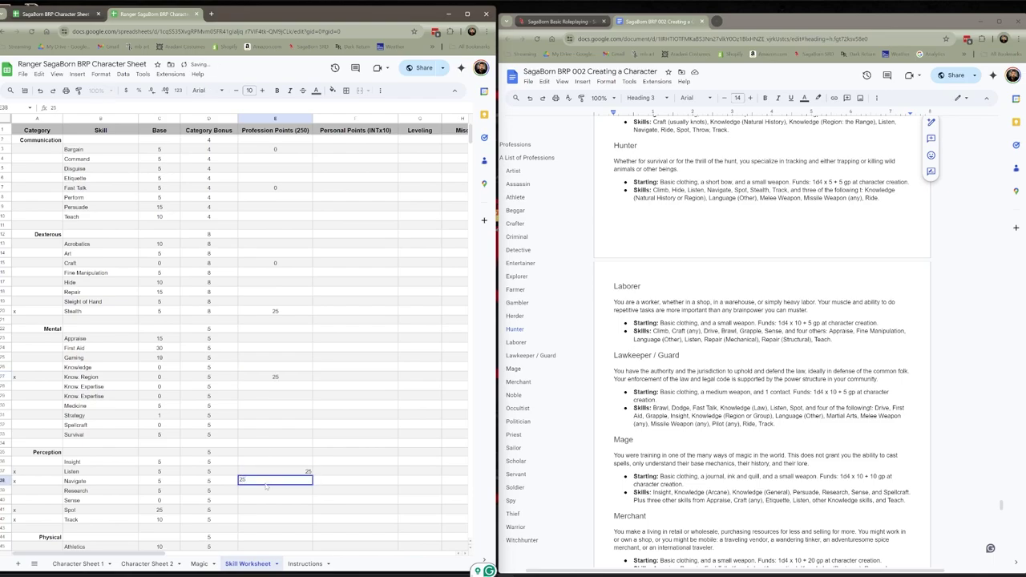
pyautogui.press('Return')
# Assign 25 profession points each to Climb and Hide under Physical.
pyautogui.scroll(-5, 269, 457)
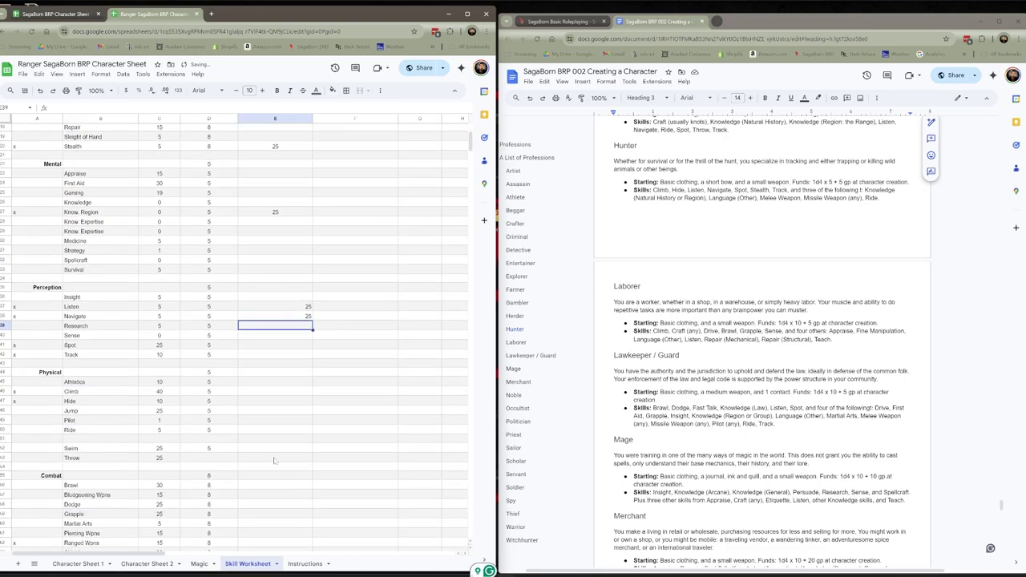
pyautogui.click(259, 392)
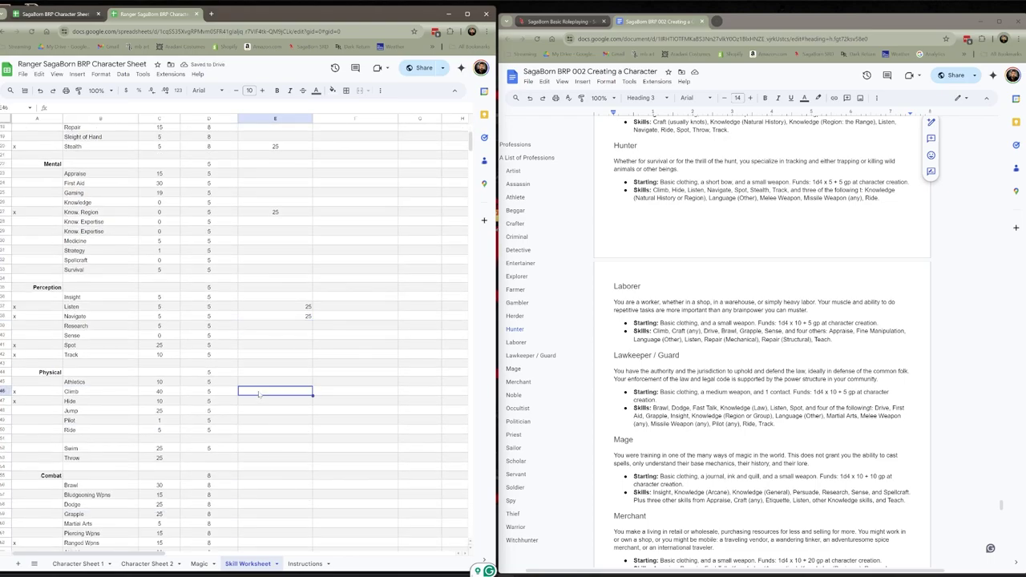
pyautogui.write('25')
pyautogui.press('Return')
pyautogui.write('25')
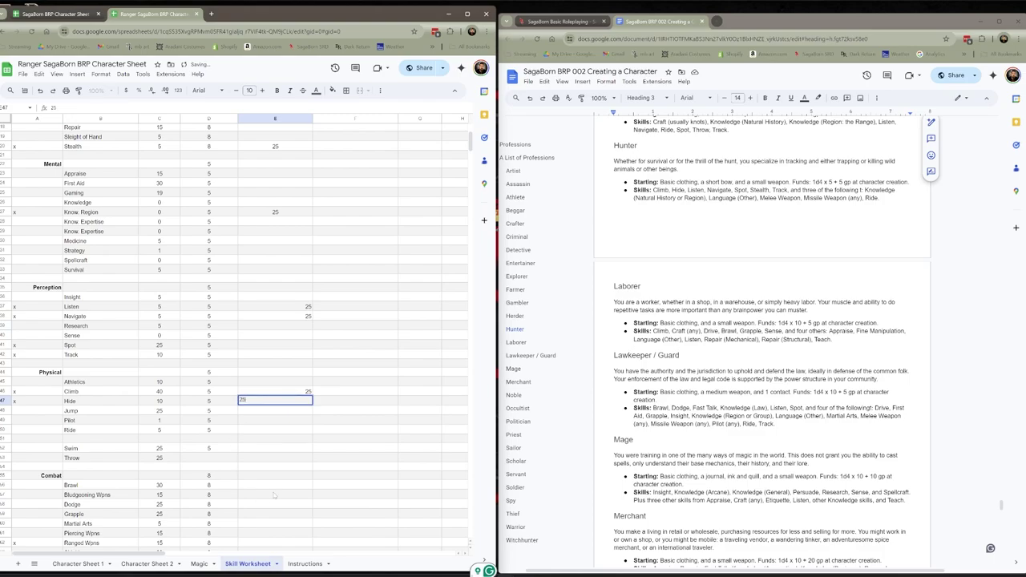
# Assign 25 profession points each to Ranged Wpns and Slashing Wpns under Combat.
pyautogui.scroll(-1, 276, 495)
pyautogui.click(273, 501)
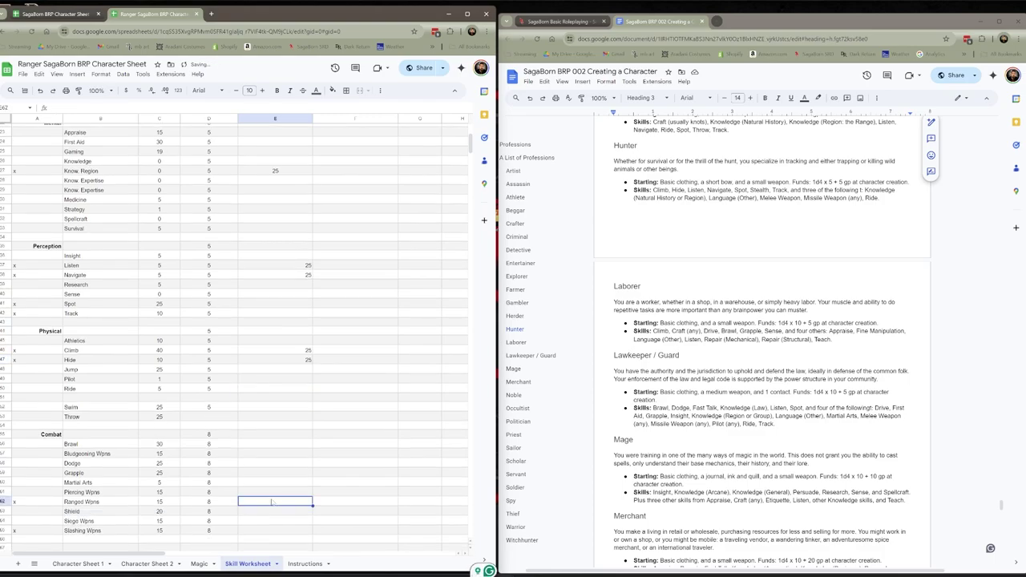
pyautogui.write('25')
pyautogui.click(275, 529)
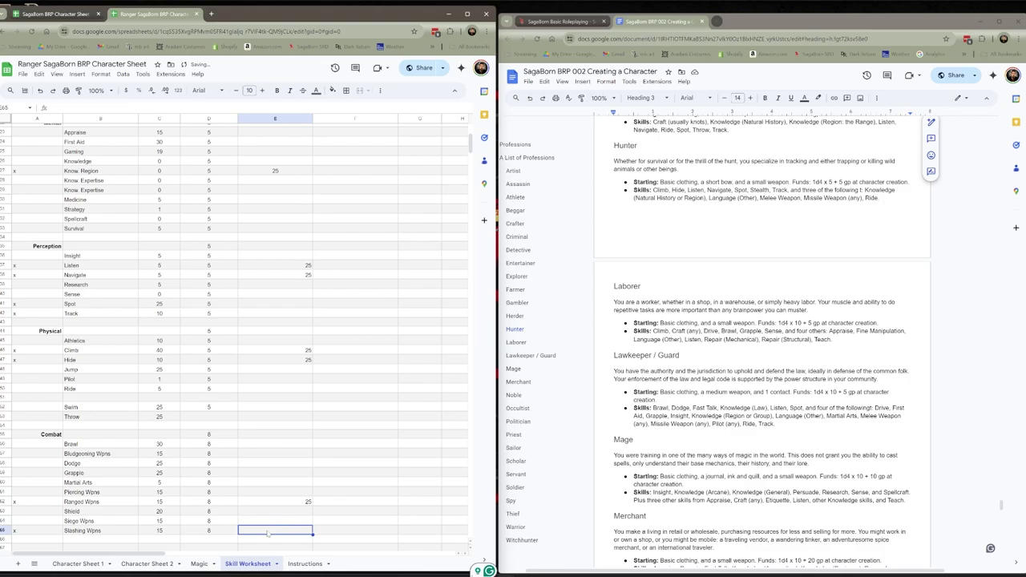
pyautogui.write('25')
pyautogui.press('Return')
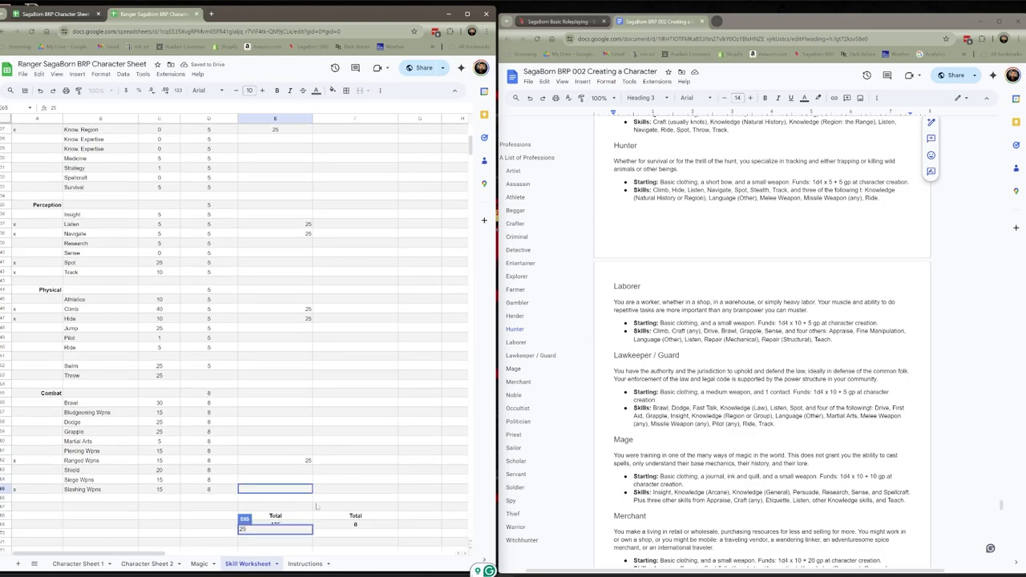
pyautogui.click(355, 506)
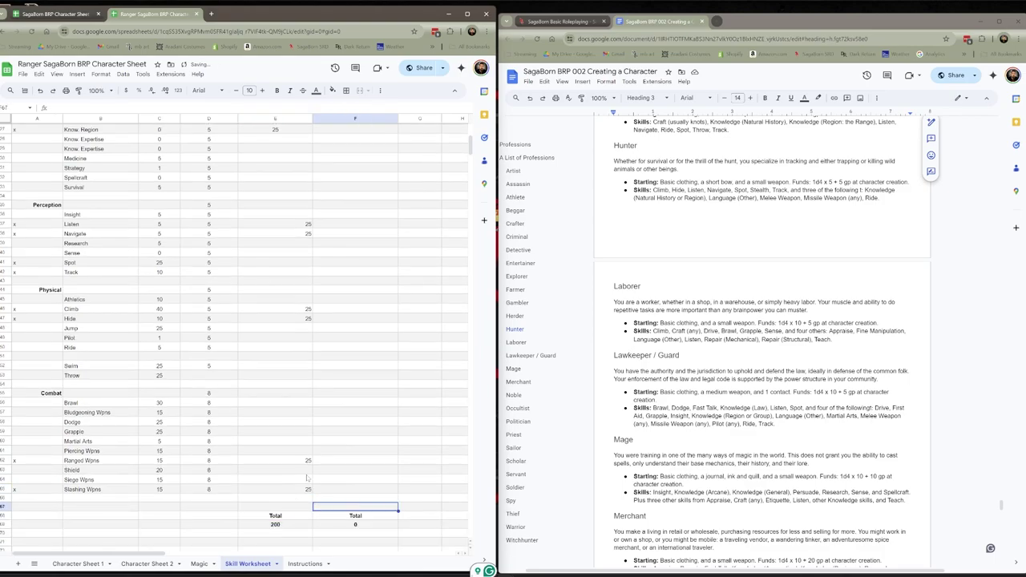
# Assign 25 profession points each to Spot and Track under Perception, and check the profession point sum and skill totals.
pyautogui.scroll(5, 307, 478)
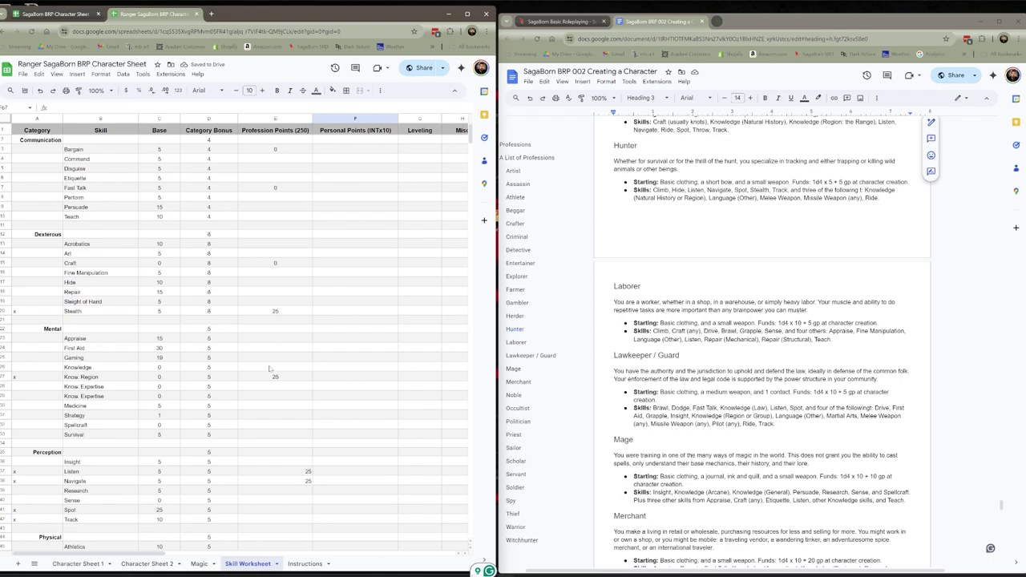
pyautogui.scroll(-2, 249, 365)
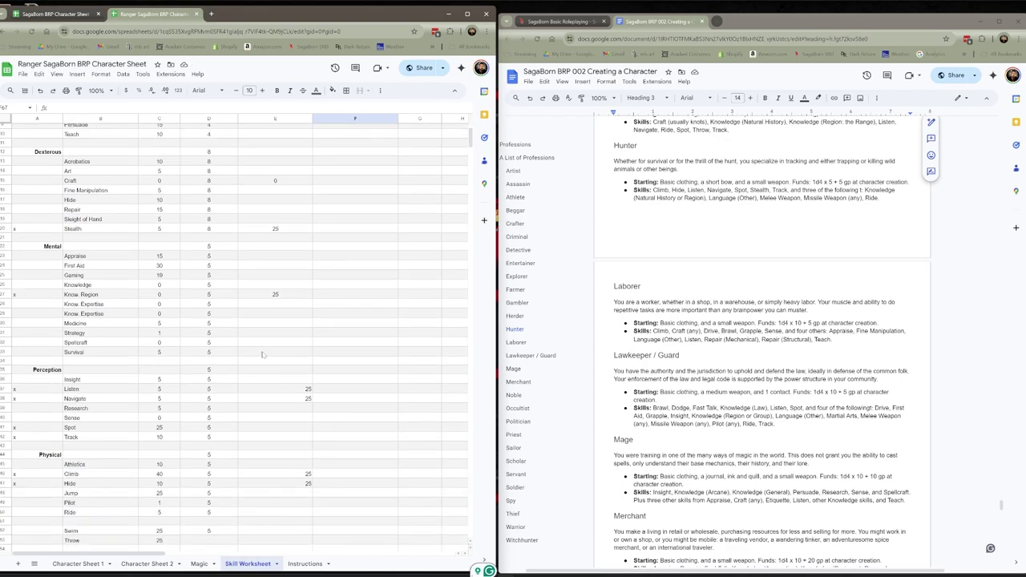
pyautogui.click(305, 429)
pyautogui.write('25')
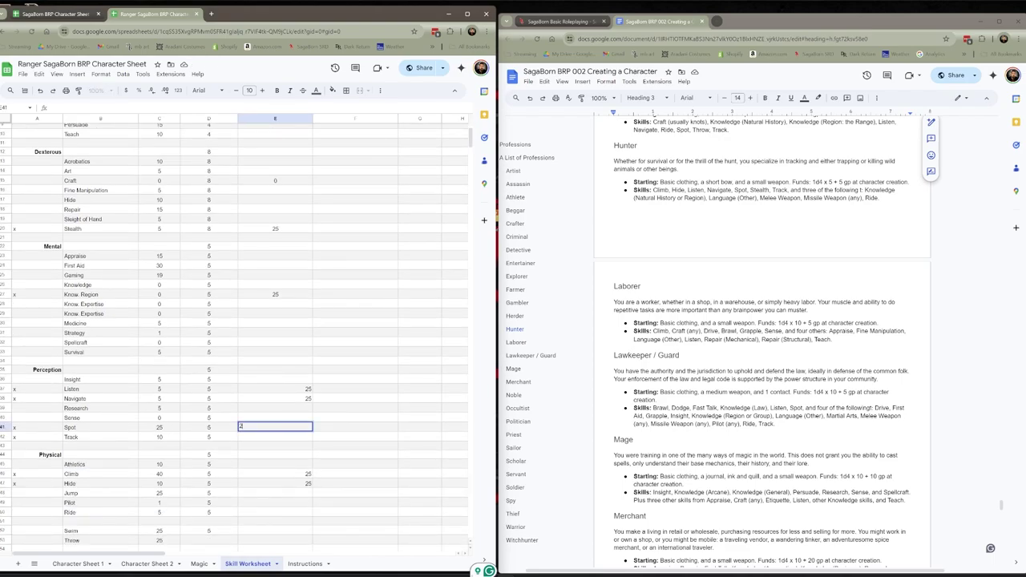
pyautogui.click(301, 440)
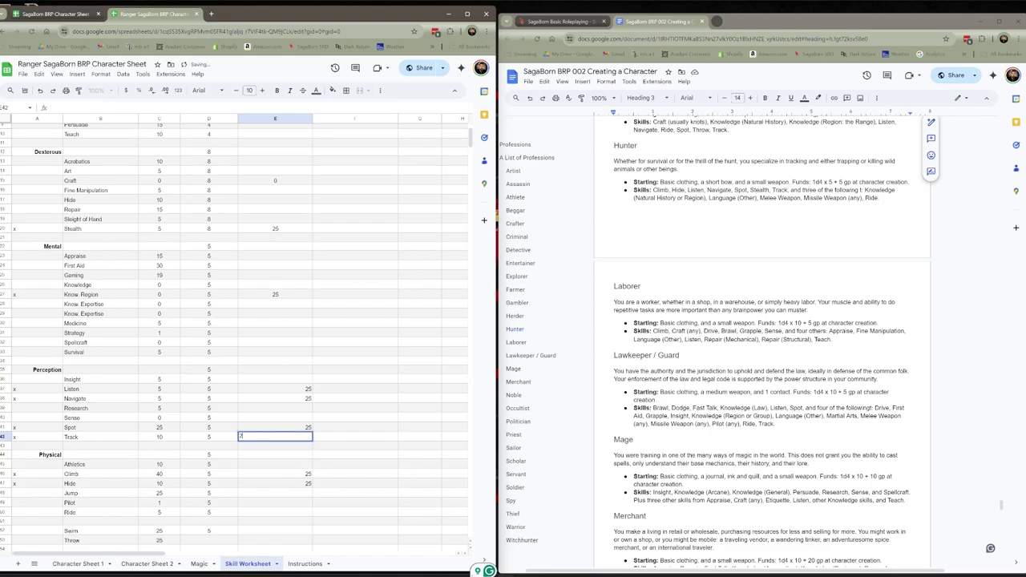
pyautogui.write('25')
pyautogui.click(331, 431)
pyautogui.scroll(-6, 331, 431)
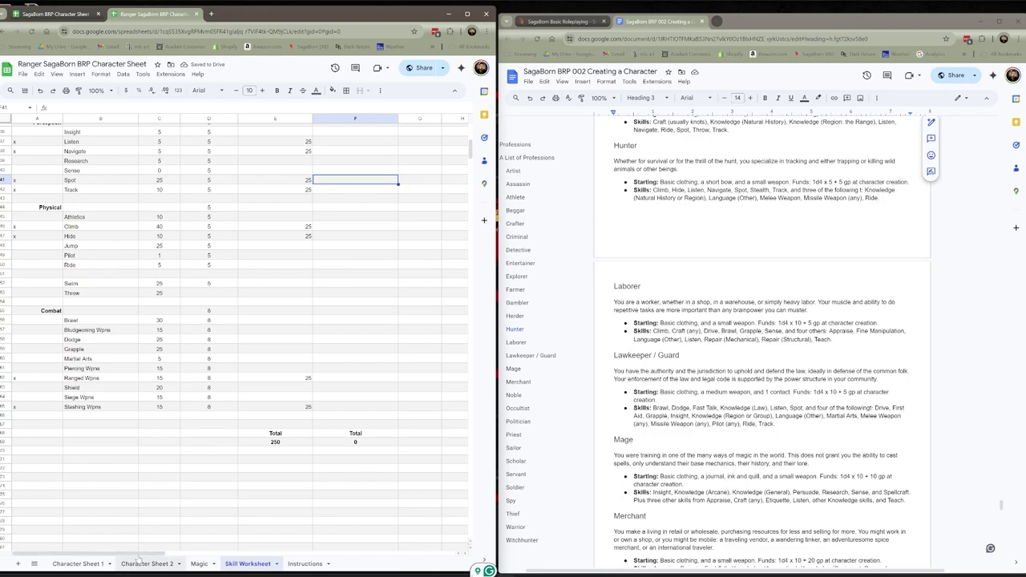
pyautogui.moveTo(149, 552); pyautogui.dragTo(228, 563)
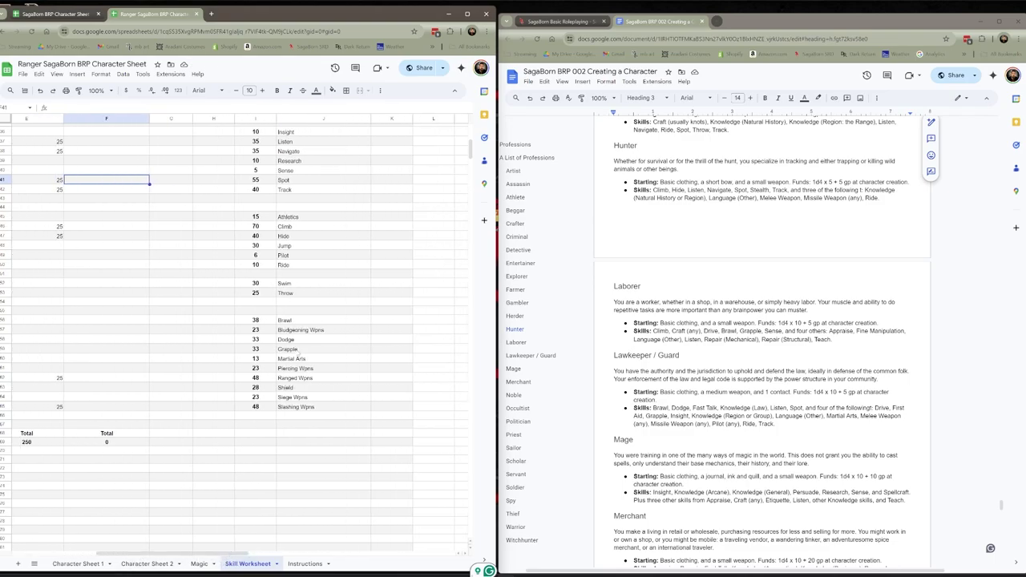
# Set the profession points for Listen under Perception and Hide under Physical to 20 each.
pyautogui.scroll(3, 273, 332)
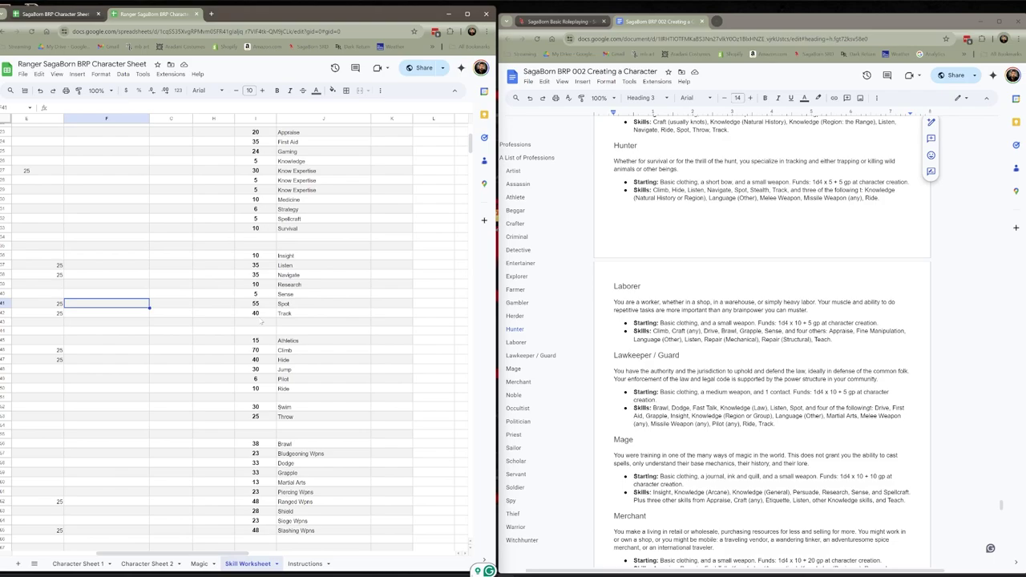
pyautogui.scroll(5, 263, 309)
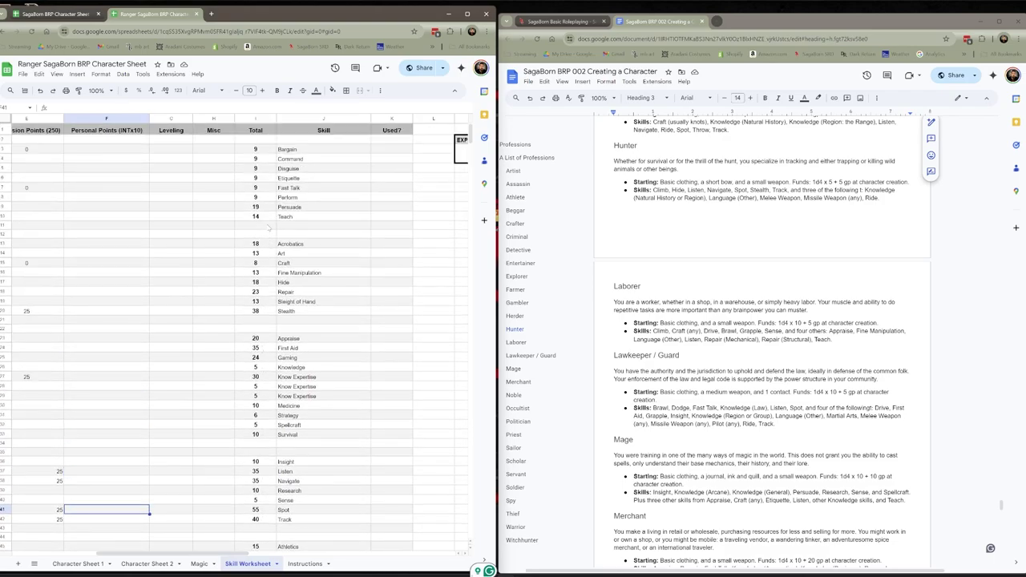
pyautogui.scroll(-5, 268, 229)
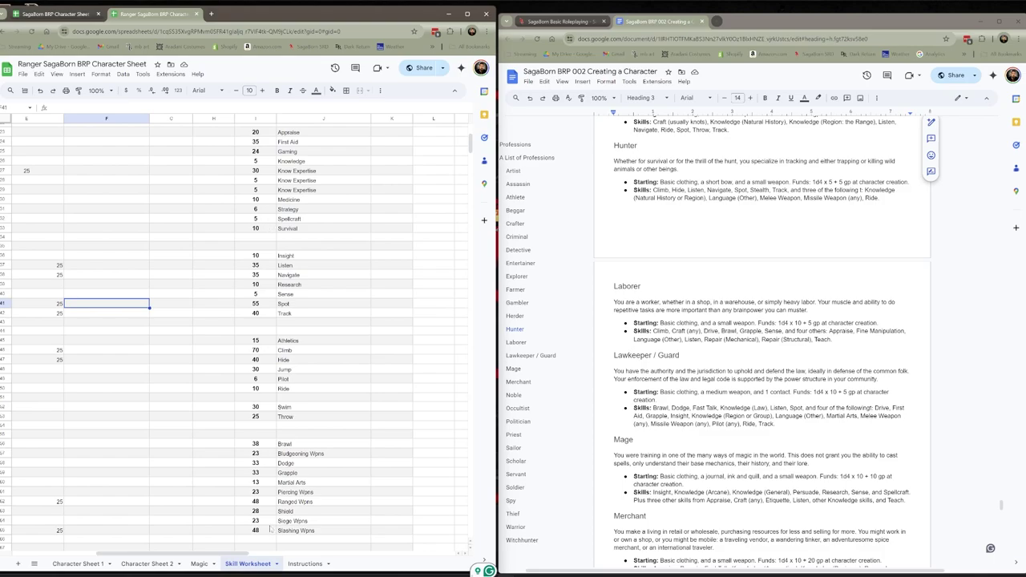
pyautogui.moveTo(200, 553); pyautogui.dragTo(108, 552)
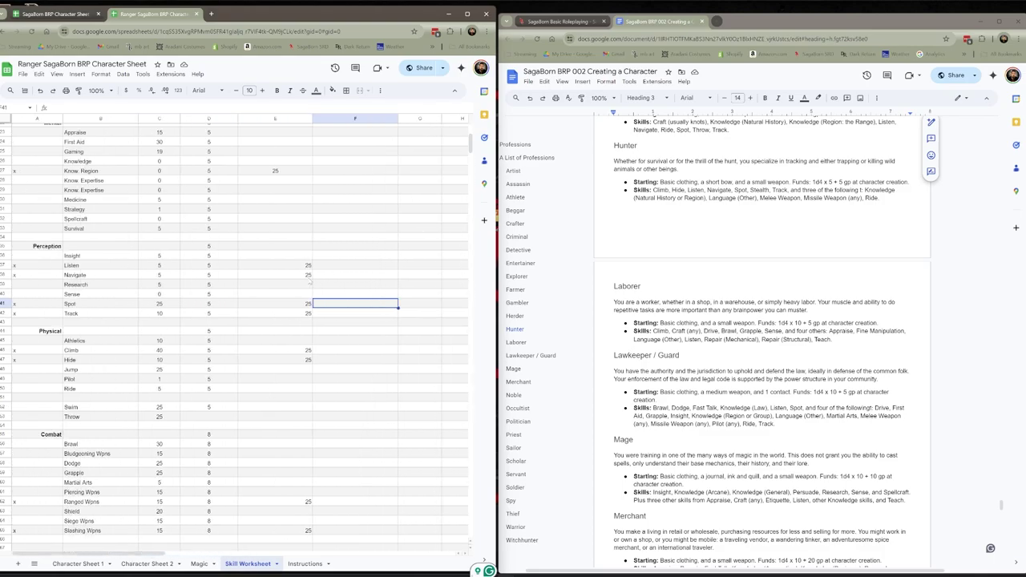
pyautogui.click(308, 268)
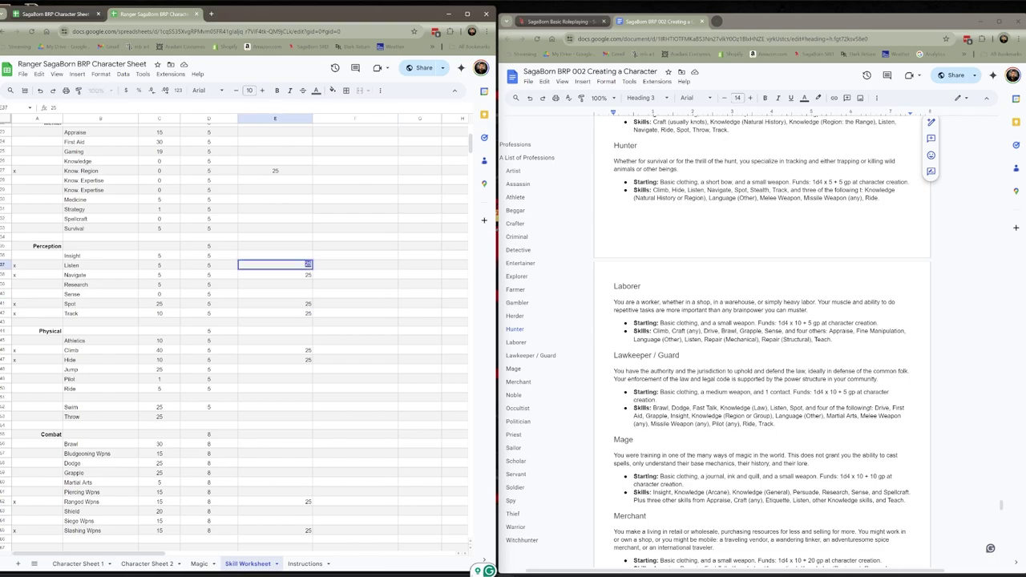
pyautogui.write('20')
pyautogui.doubleClick(307, 360)
pyautogui.write('20')
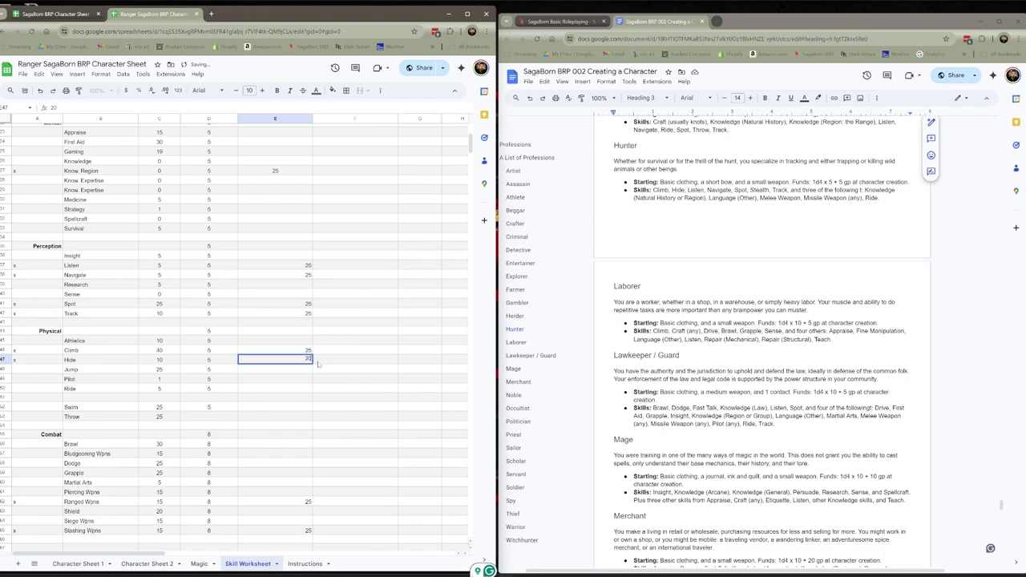
# Set the profession points for Ranged Wpns to 35 and check the resulting skill totals.
pyautogui.doubleClick(305, 502)
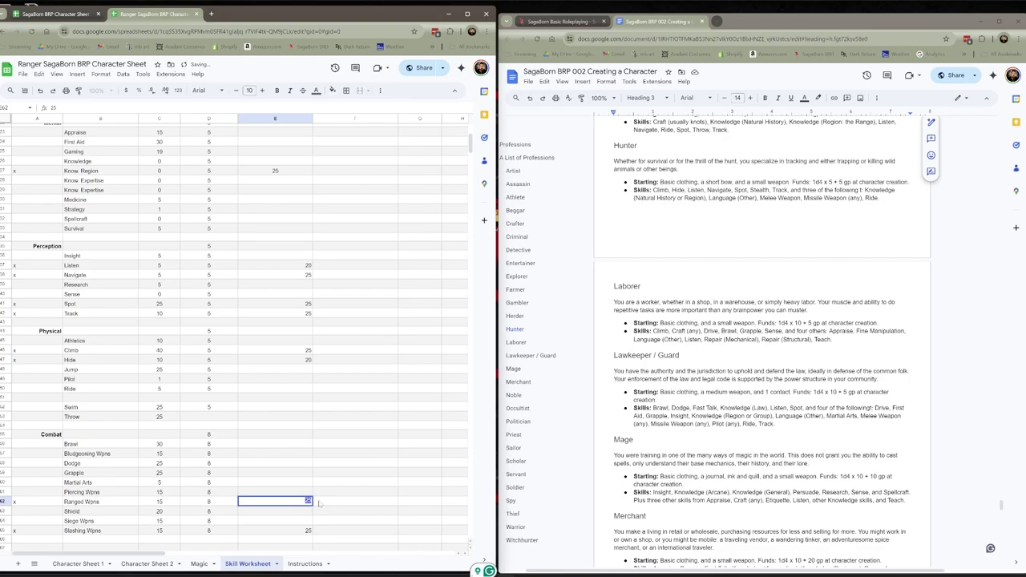
pyautogui.write('35')
pyautogui.click(347, 495)
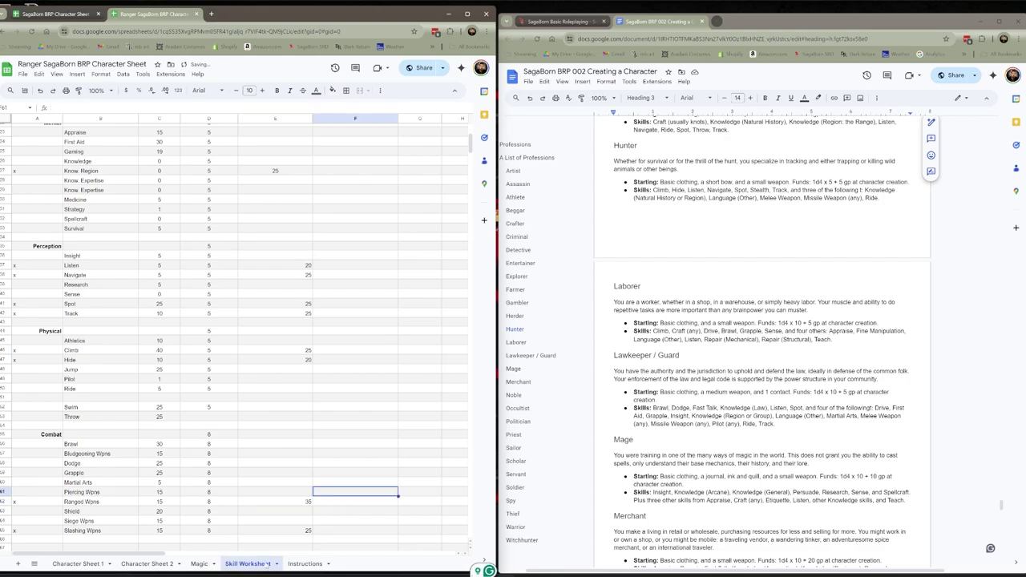
pyautogui.hscroll(5, 302, 562)
pyautogui.hscroll(-4, 303, 562)
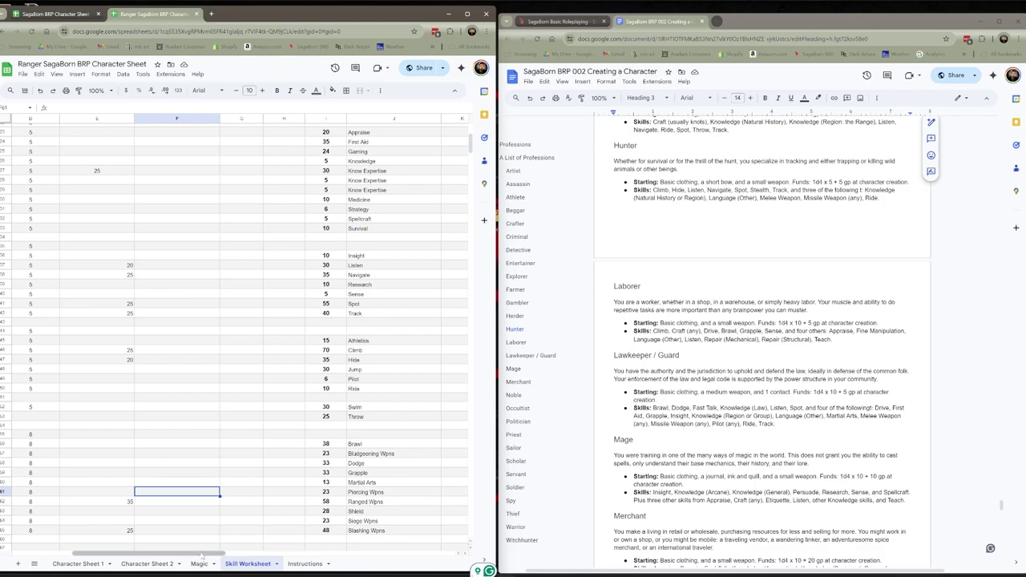
pyautogui.hscroll(-3, 213, 552)
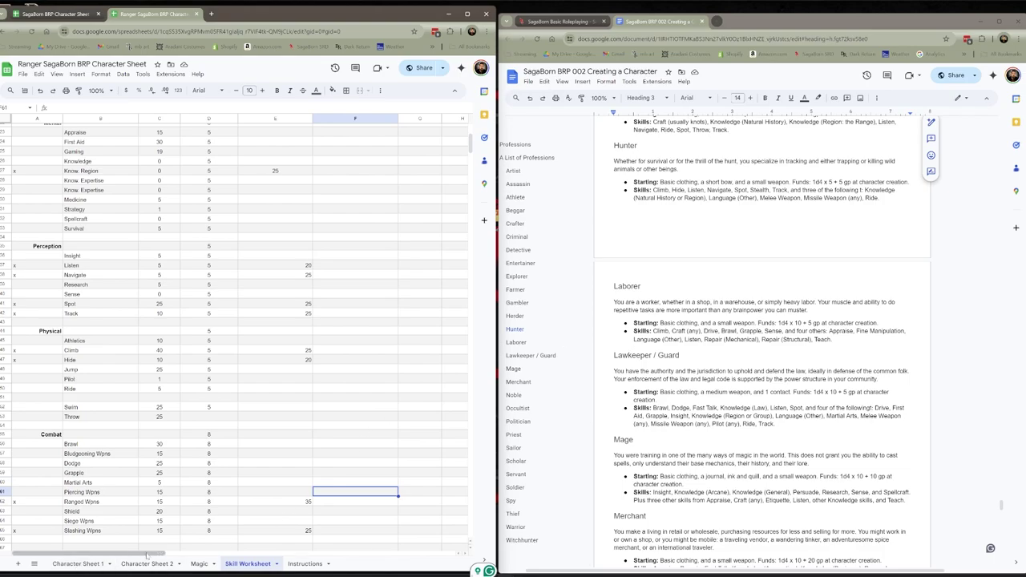
# Assign 5 personal points each to Disguise, Command and Persuade under Communication.
pyautogui.scroll(5, 408, 350)
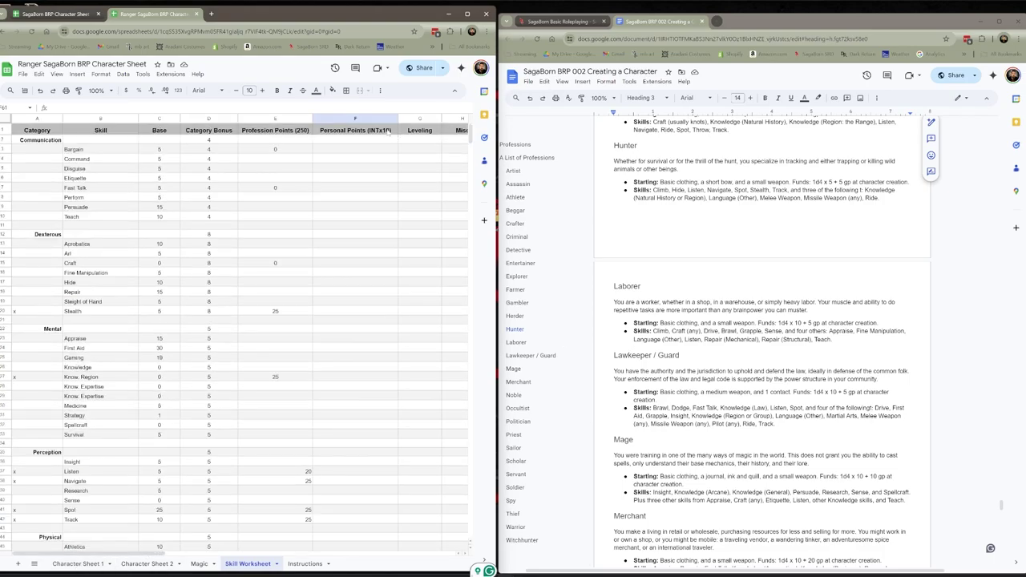
pyautogui.click(364, 169)
pyautogui.write('5')
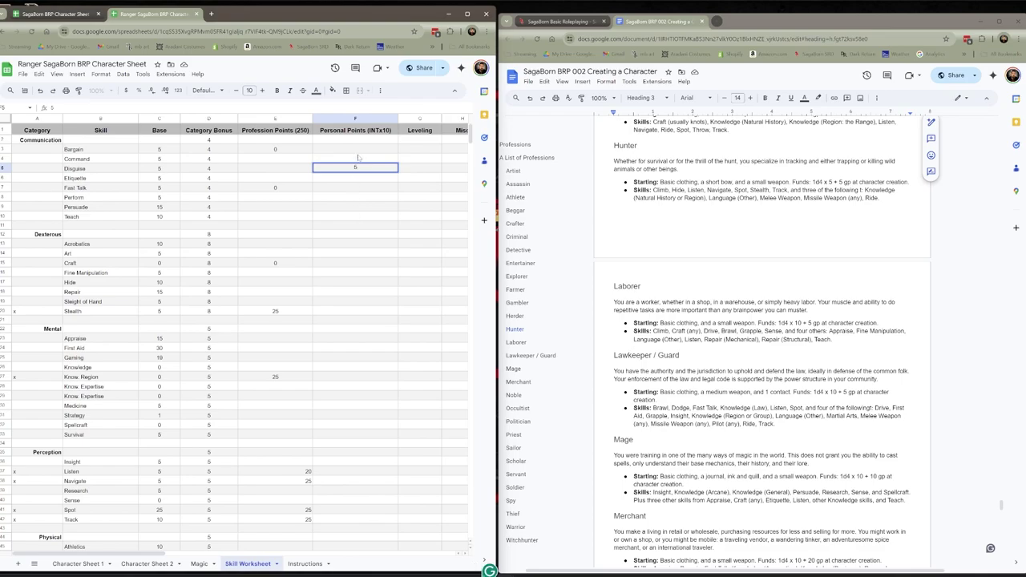
pyautogui.click(358, 157)
pyautogui.write('5')
pyautogui.click(349, 208)
pyautogui.write('5')
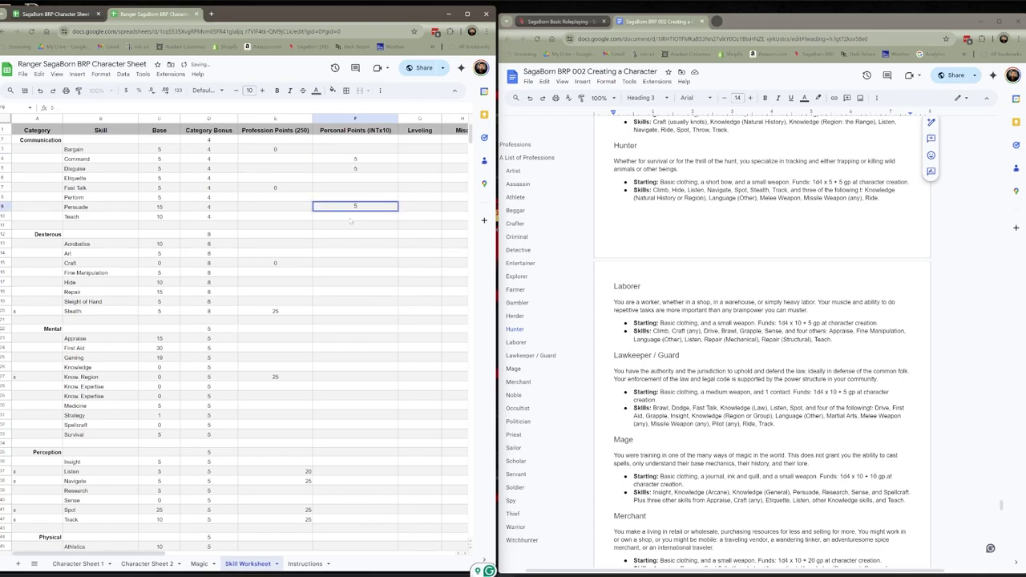
# Assign 5 personal points each to Acrobatics, Sleight of Hand and Stealth under Dexterous.
pyautogui.click(345, 245)
pyautogui.write('5')
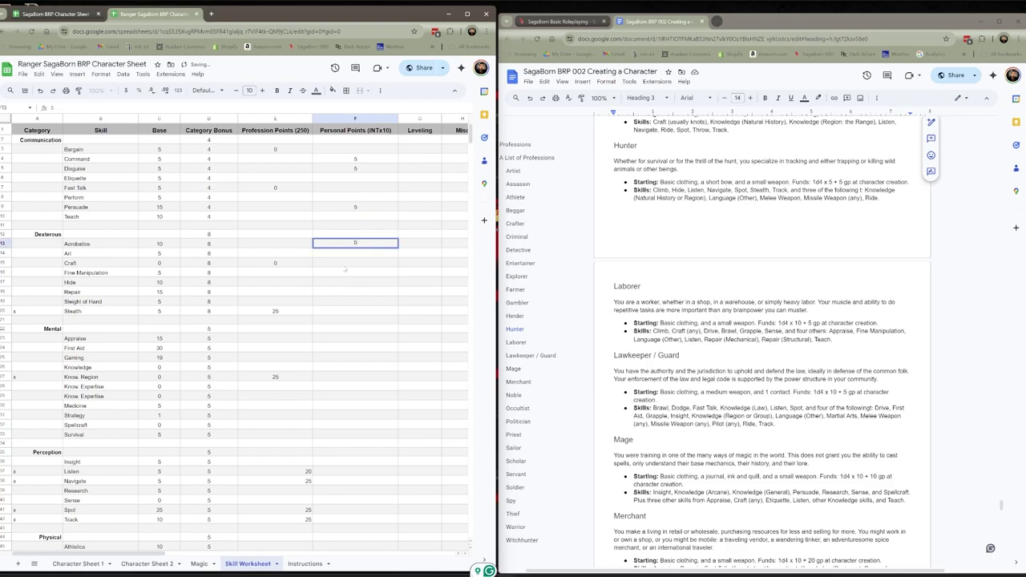
pyautogui.click(344, 301)
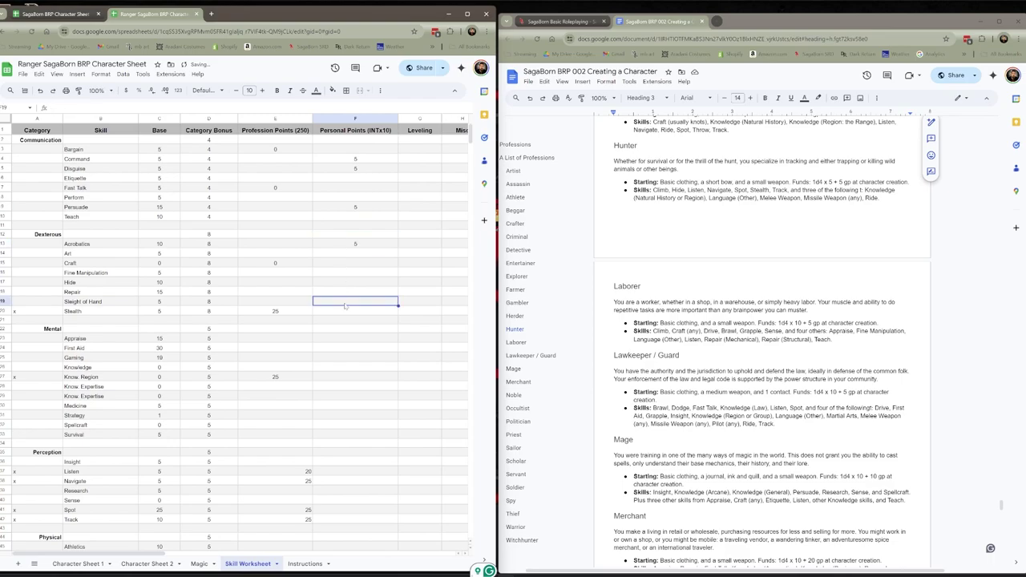
pyautogui.write('5')
pyautogui.press('Return')
pyautogui.write('5')
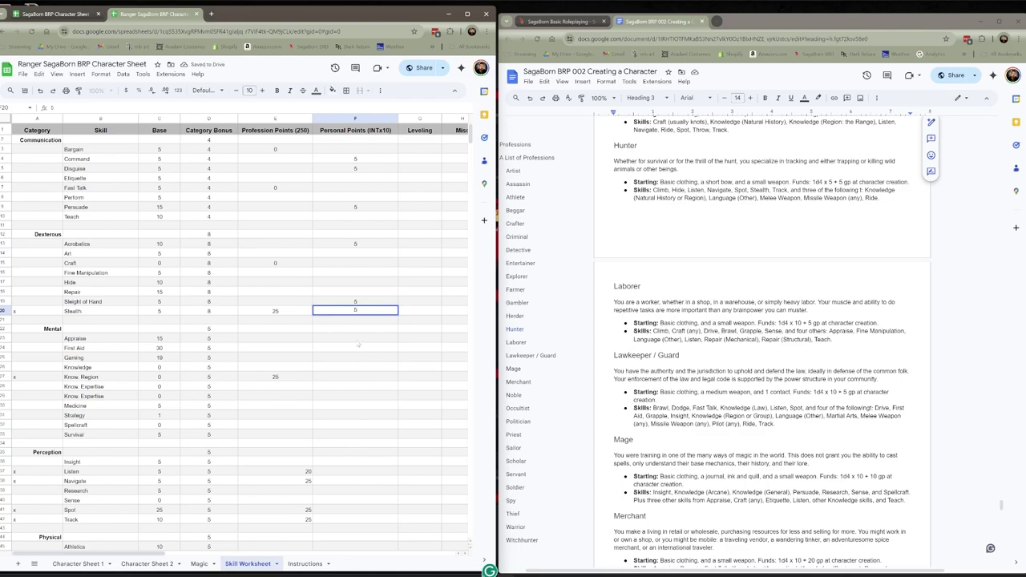
# Assign 10 personal points each to First Aid and Survival under Mental.
pyautogui.click(359, 340)
pyautogui.click(356, 350)
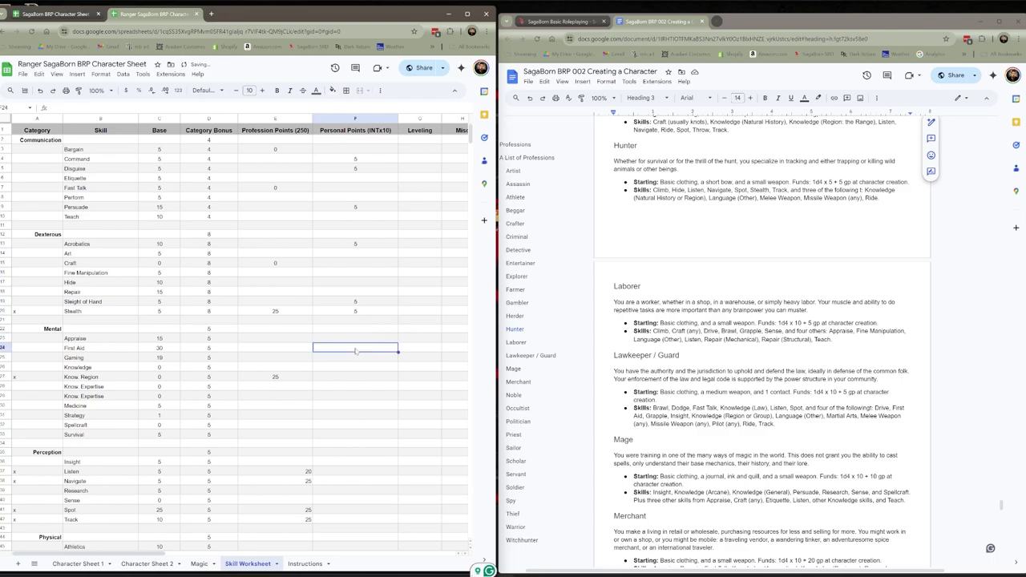
pyautogui.write('10')
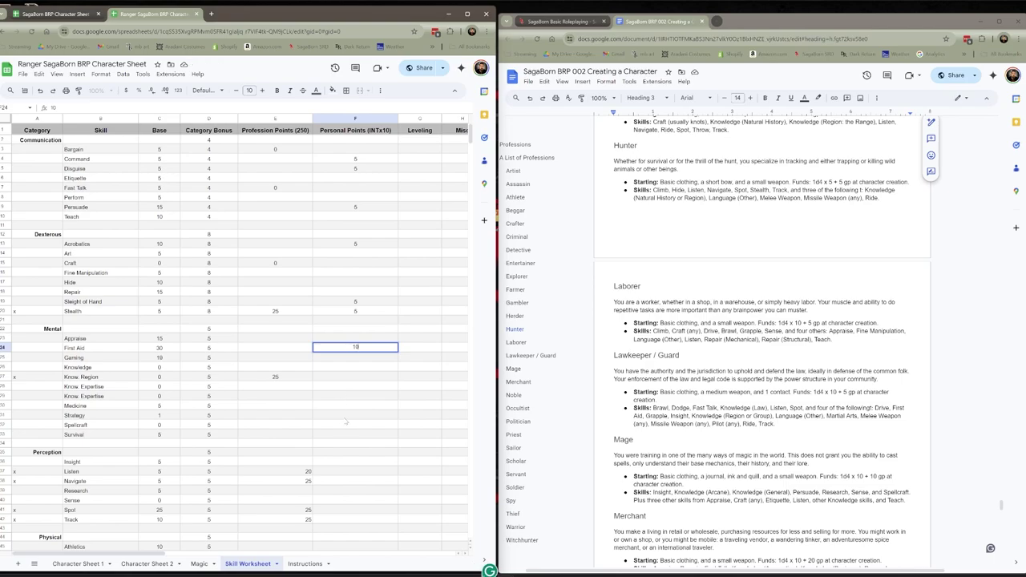
pyautogui.click(347, 437)
pyautogui.write('10')
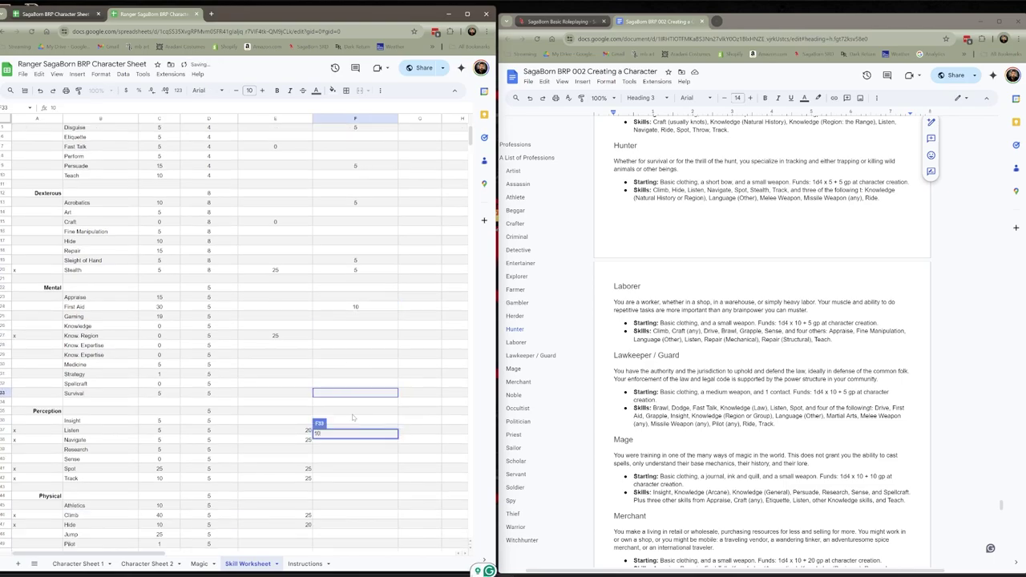
pyautogui.scroll(-5, 353, 418)
pyautogui.scroll(-5, 352, 417)
pyautogui.click(361, 360)
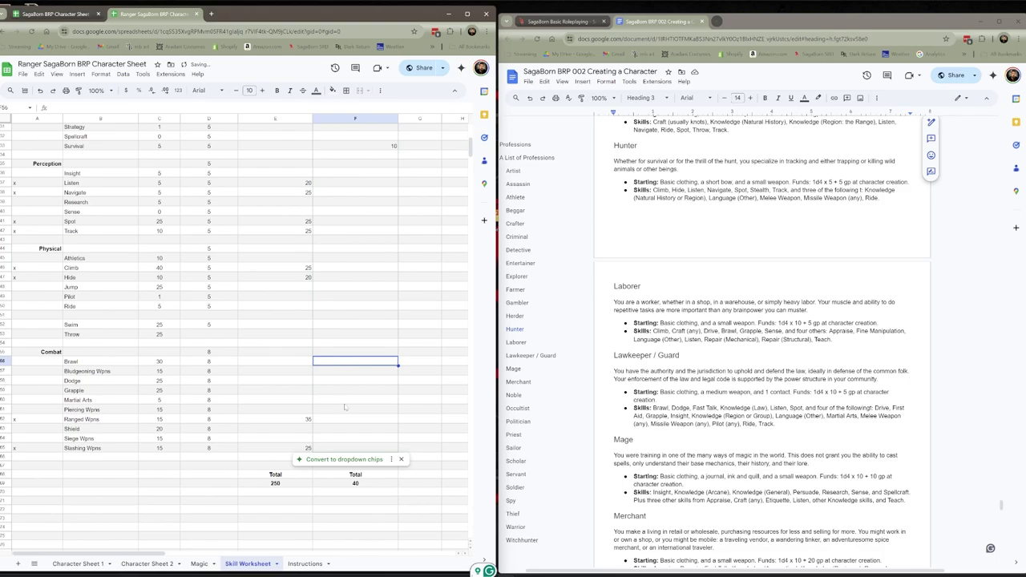
# Assign 5 personal points each to Jump, Athletics and Throw under Physical.
pyautogui.click(336, 287)
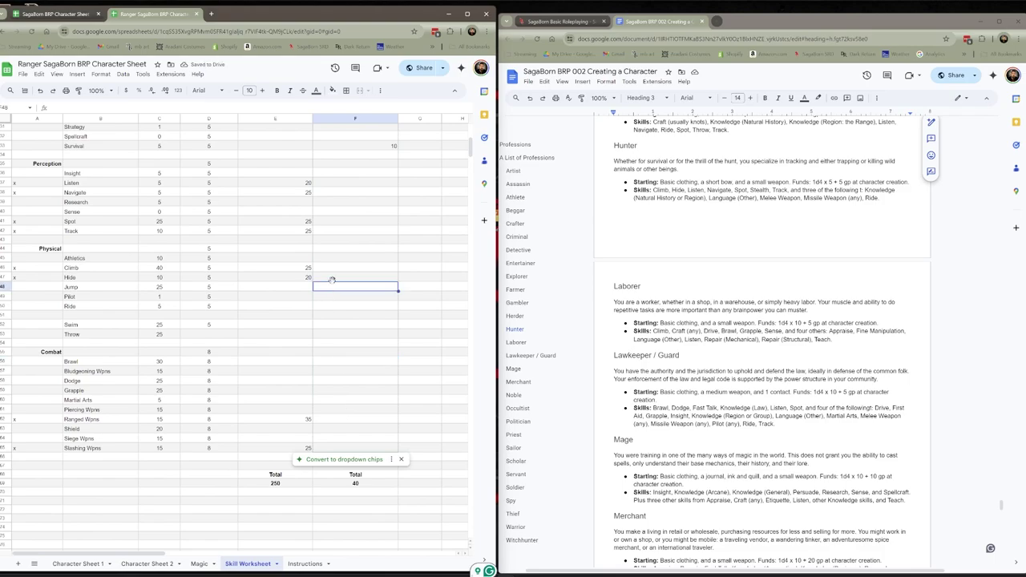
pyautogui.write('5')
pyautogui.press('Up')
pyautogui.press('Up')
pyautogui.press('Up')
pyautogui.write('5')
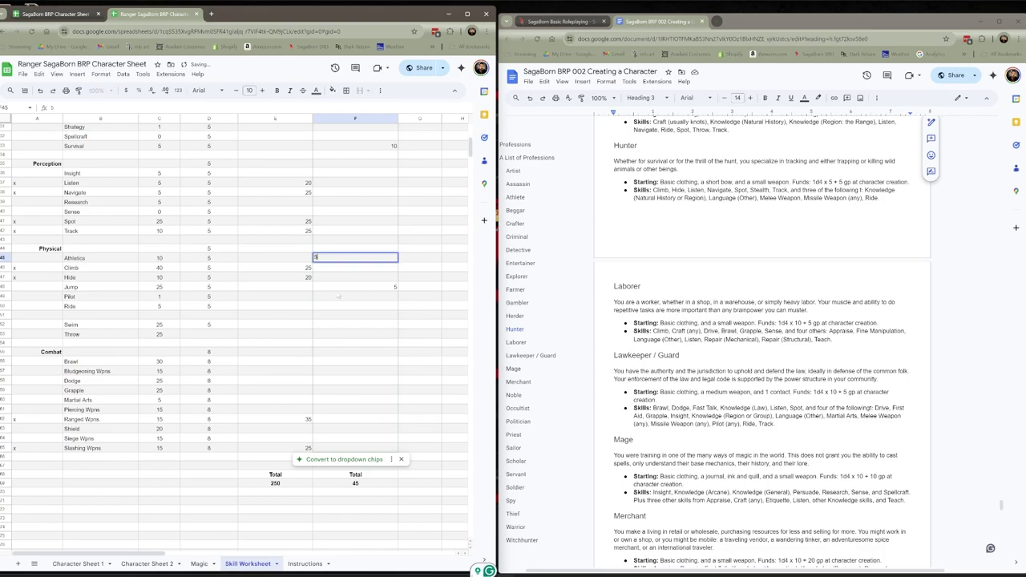
pyautogui.click(336, 316)
pyautogui.click(332, 335)
pyautogui.write('5')
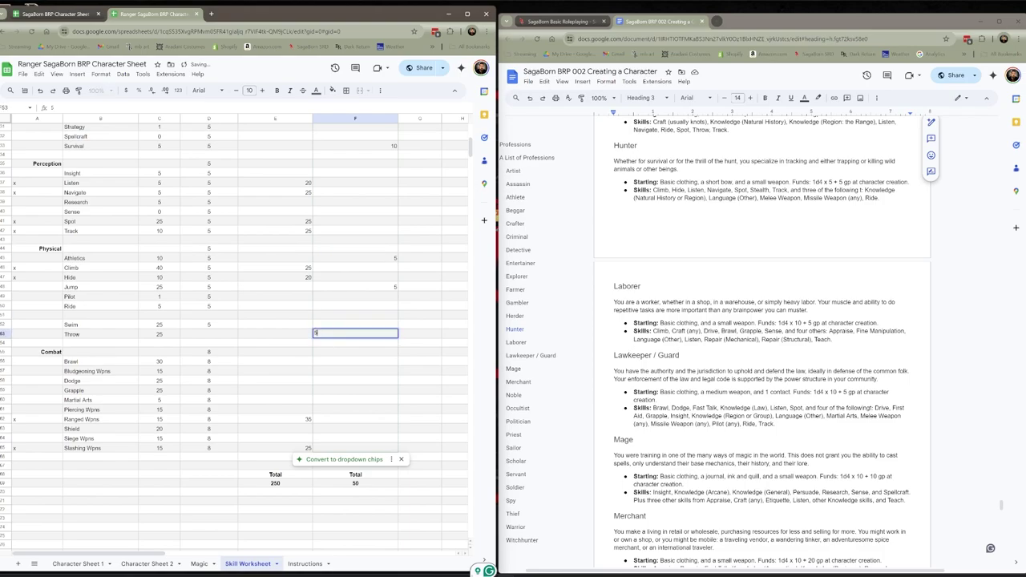
pyautogui.click(348, 361)
# Assign 15 personal points to Ranged Wpns and 10 to Slashing Wpns under Combat.
pyautogui.click(340, 420)
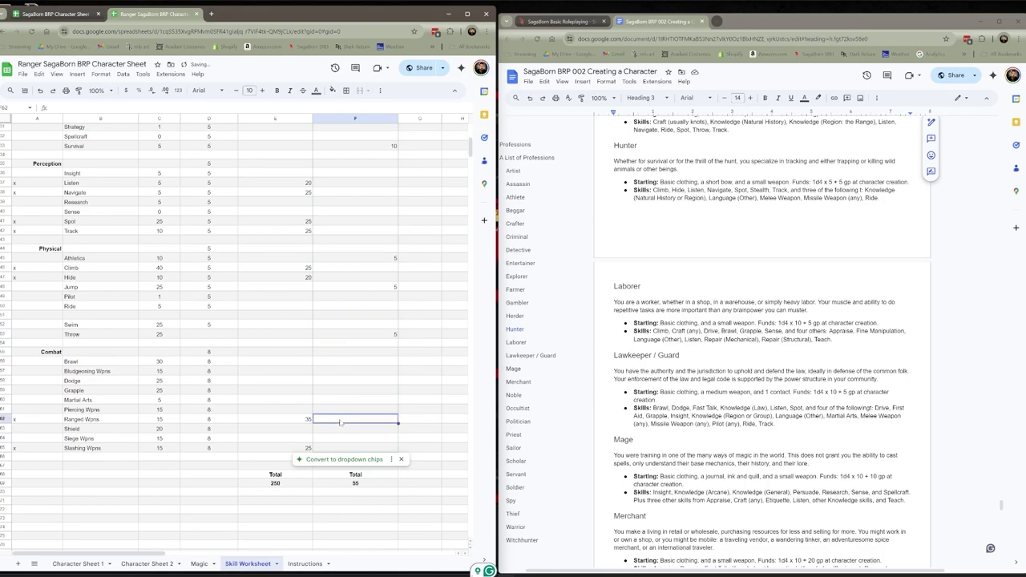
pyautogui.write('15')
pyautogui.press('Return')
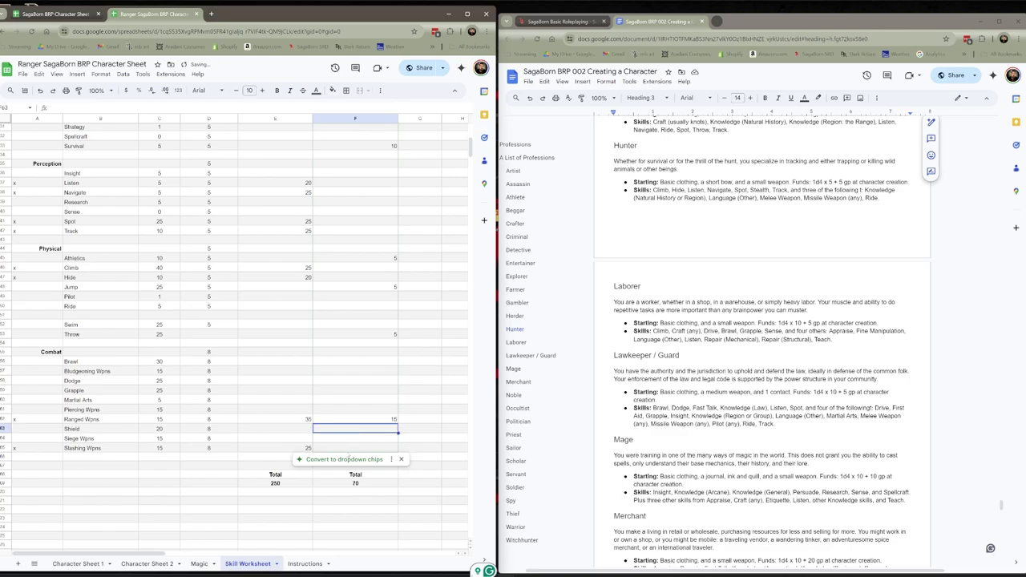
pyautogui.click(355, 447)
pyautogui.write('10')
pyautogui.click(419, 438)
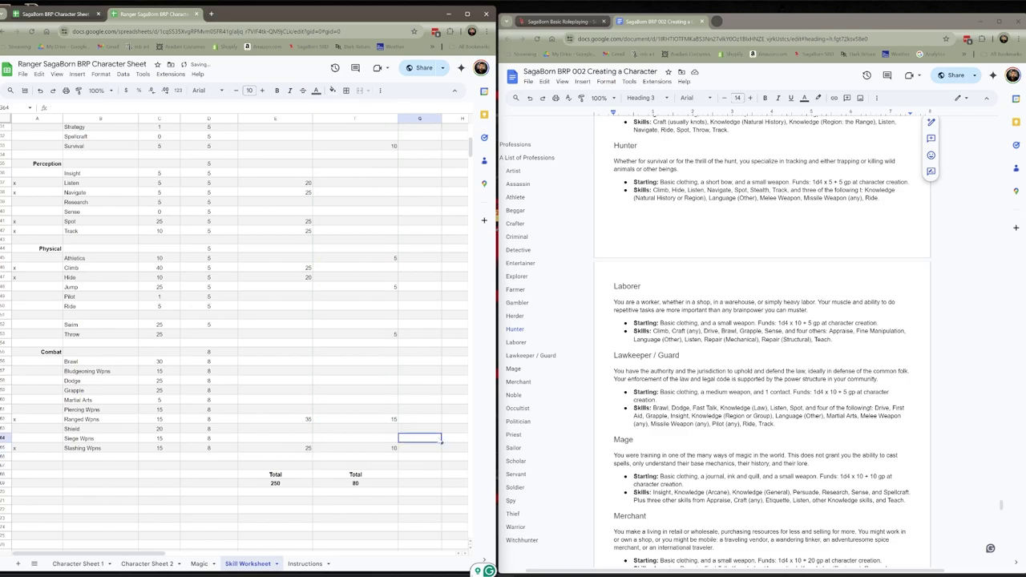
# Assign 5 personal points to Shield under Combat.
pyautogui.click(374, 432)
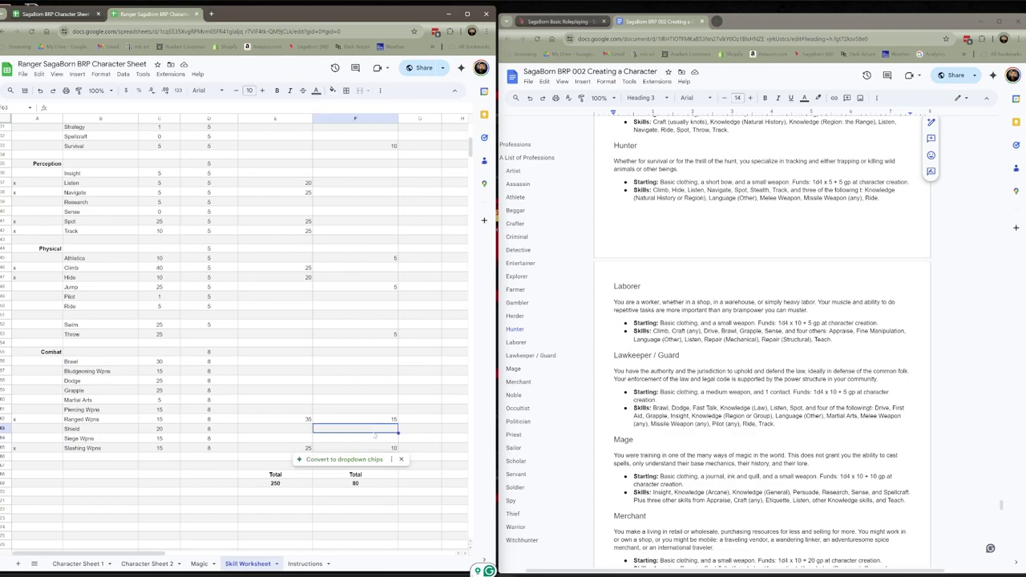
pyautogui.write('5')
pyautogui.click(381, 409)
pyautogui.click(380, 400)
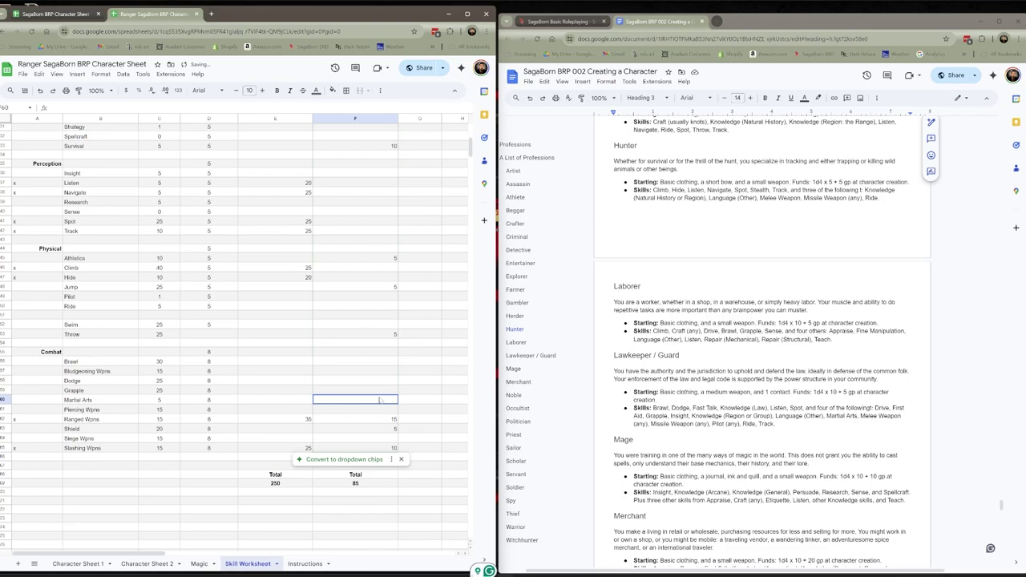
pyautogui.click(382, 383)
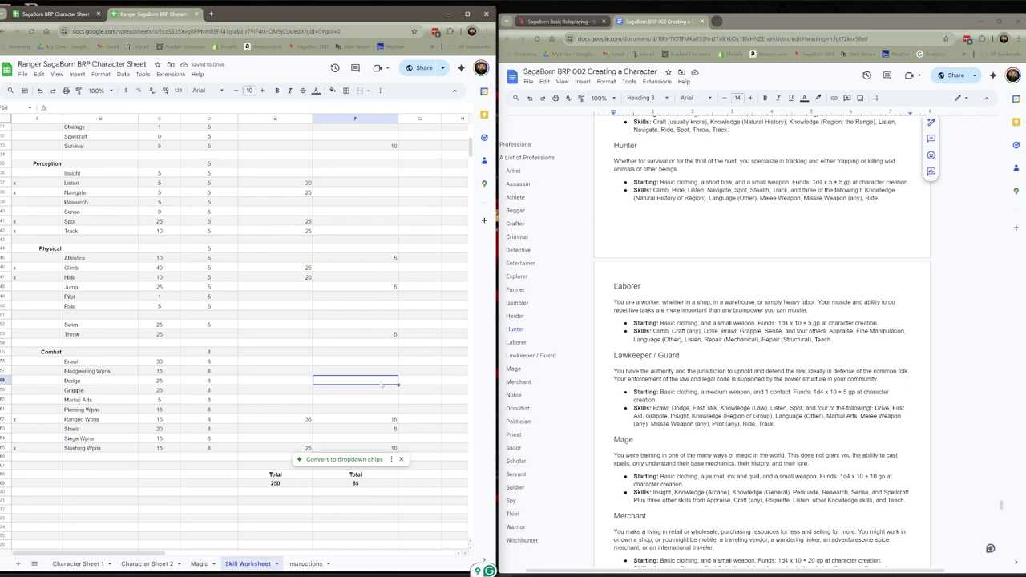
# Set Shield's personal points to 0 and assign 15 personal points to Grapple.
pyautogui.doubleClick(391, 429)
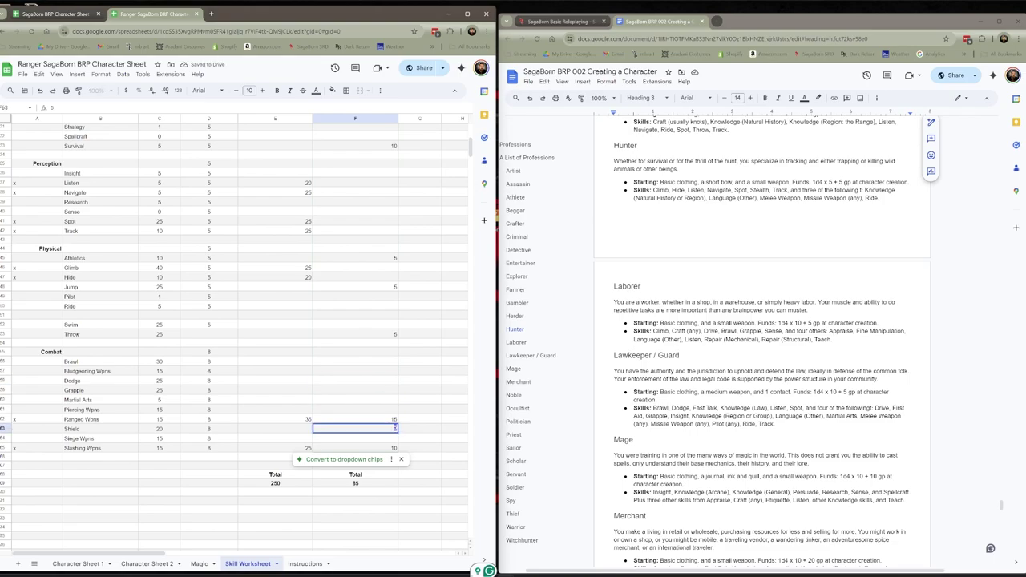
pyautogui.write('0')
pyautogui.click(392, 396)
pyautogui.click(393, 391)
pyautogui.write('15')
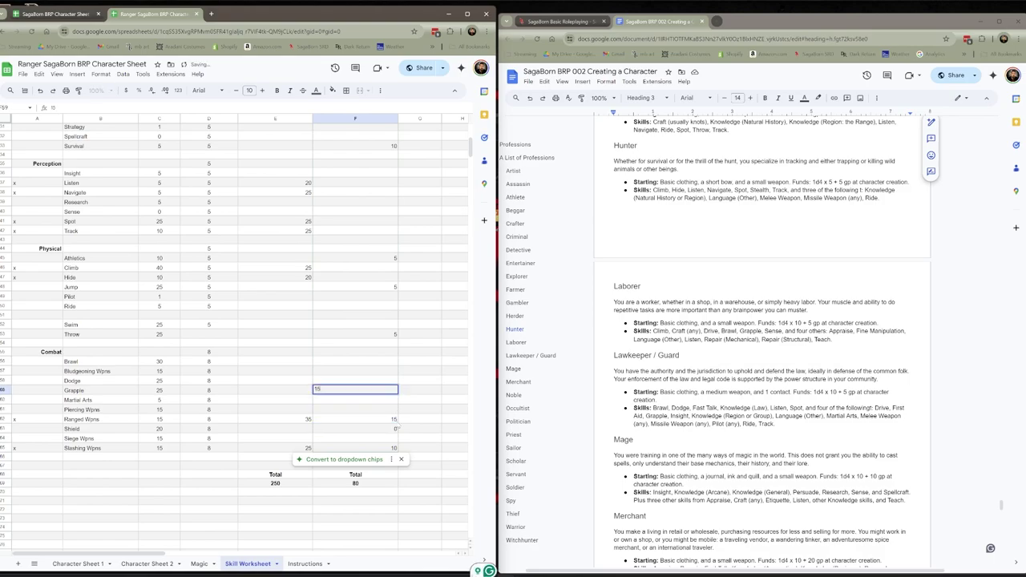
pyautogui.press('Return')
# Assign 5 personal points to Track under Perception and check the personal points sum.
pyautogui.scroll(3, 363, 390)
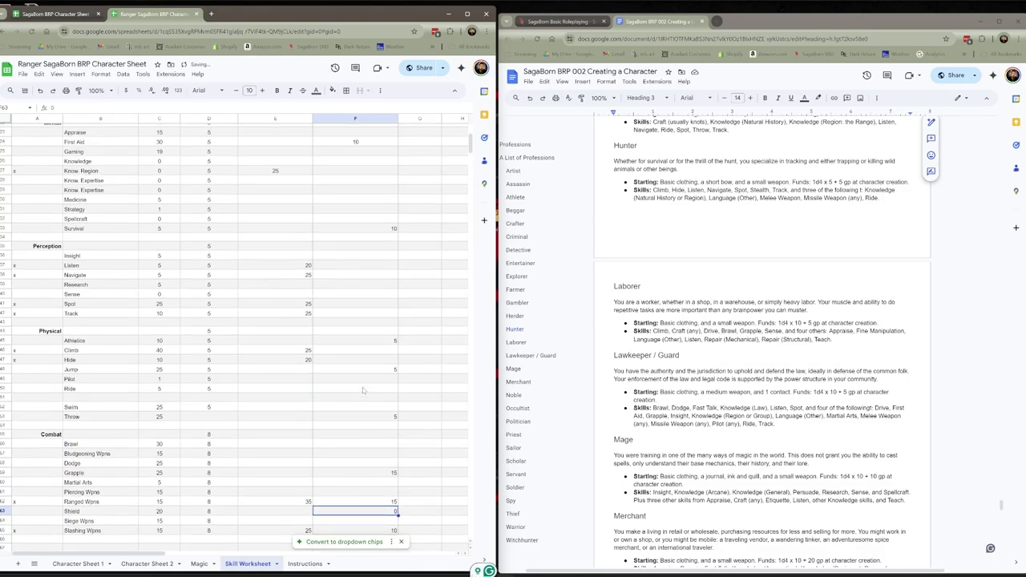
pyautogui.scroll(2, 376, 366)
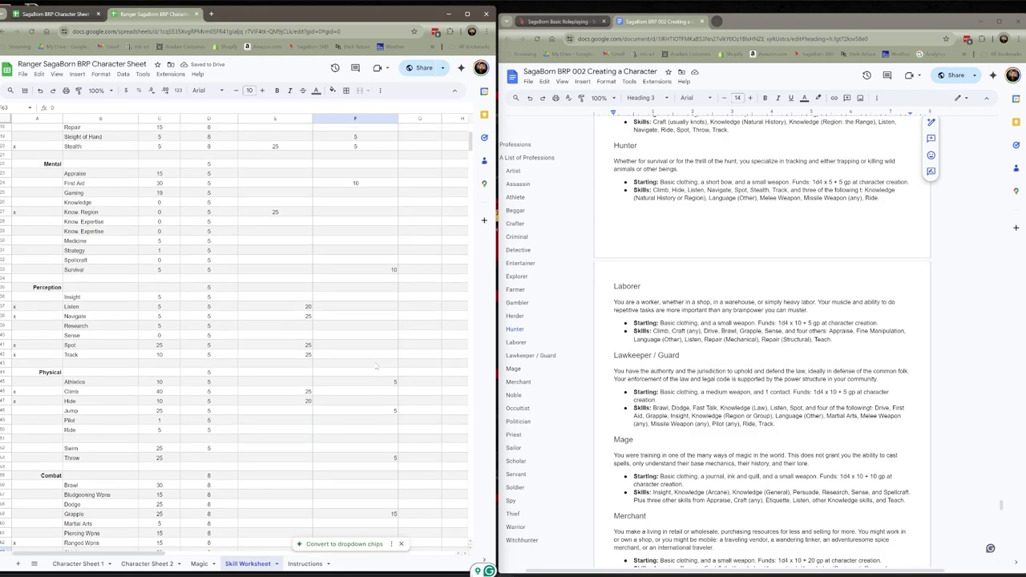
pyautogui.click(388, 356)
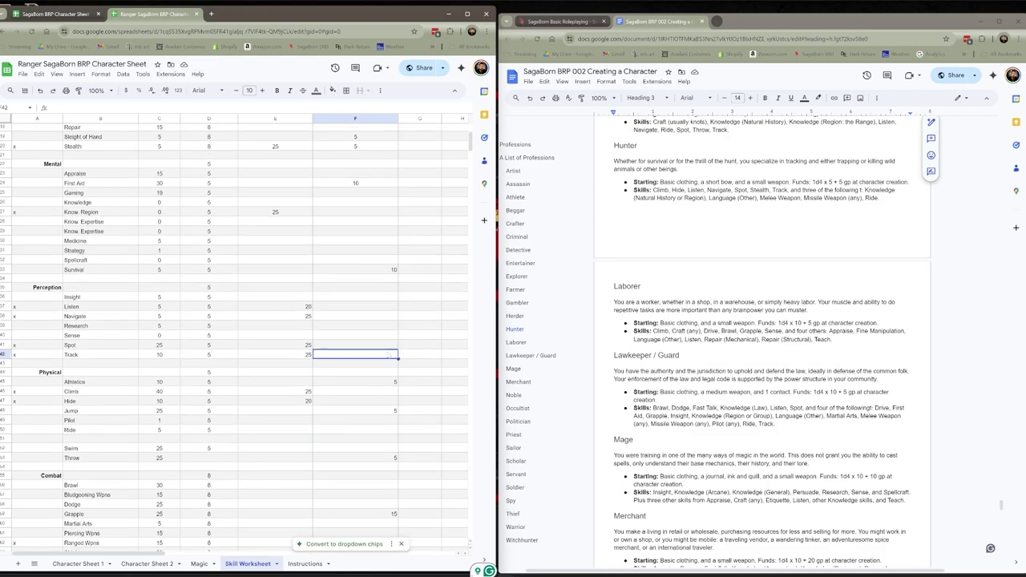
pyautogui.write('5')
pyautogui.click(377, 381)
pyautogui.scroll(-5, 362, 428)
pyautogui.click(354, 463)
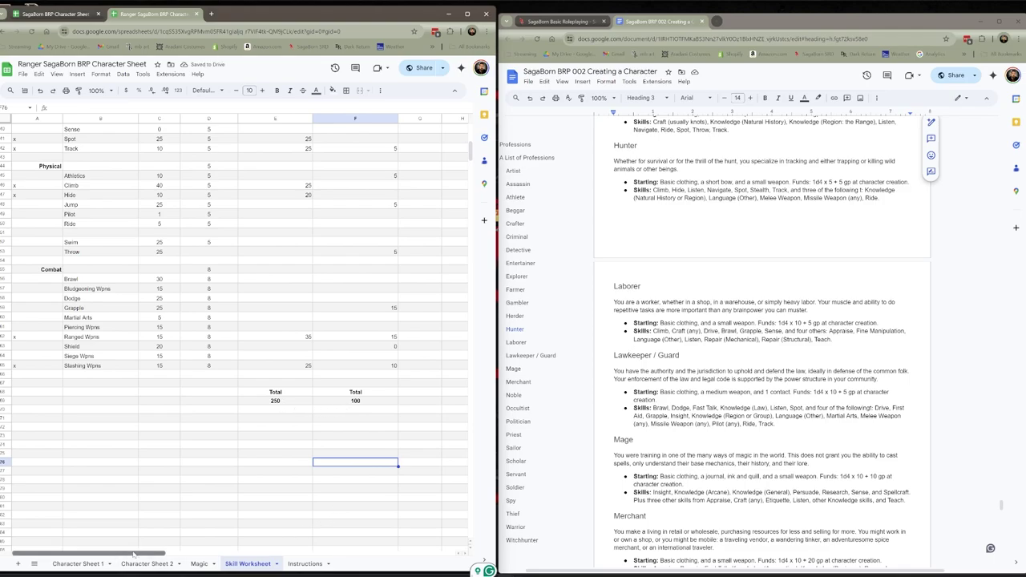
# Enter 5 Leveling points for Grapple under Combat.
pyautogui.hscroll(5, 240, 337)
pyautogui.hscroll(-5, 241, 337)
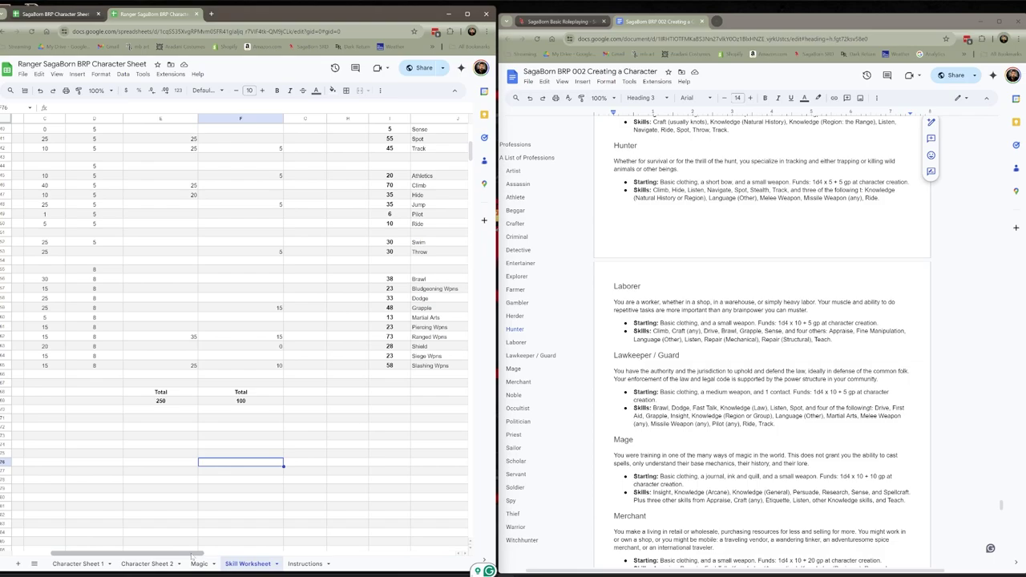
pyautogui.hscroll(-5, 221, 550)
pyautogui.hscroll(3, 181, 561)
pyautogui.hscroll(1, 240, 480)
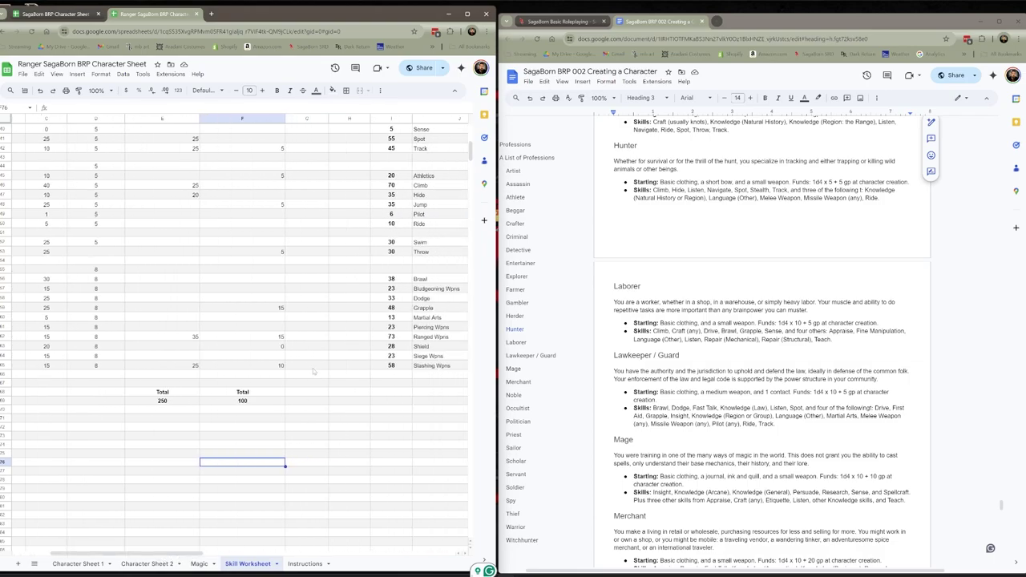
pyautogui.click(321, 311)
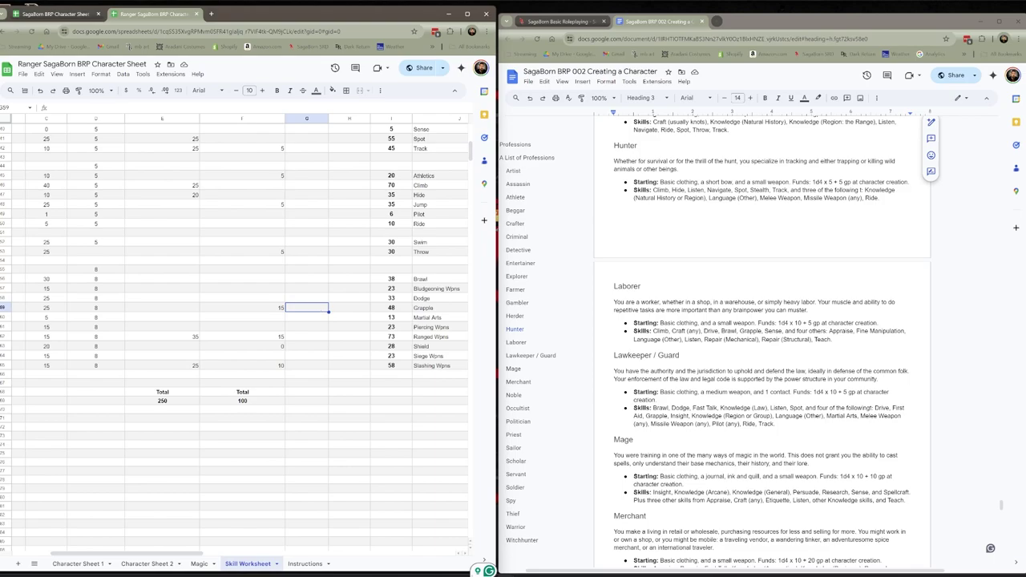
pyautogui.write('5')
pyautogui.click(307, 346)
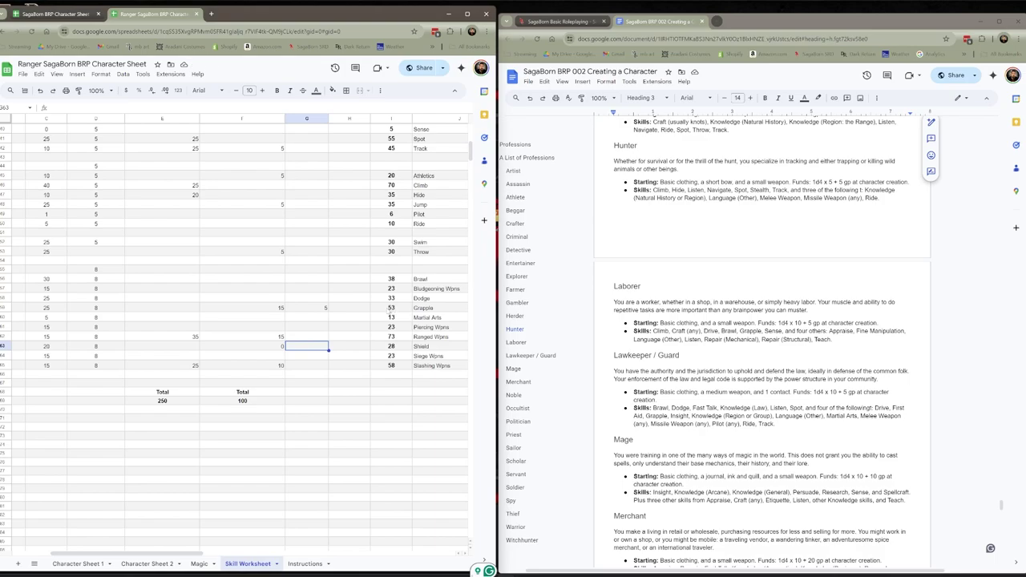
pyautogui.moveTo(177, 553); pyautogui.dragTo(139, 553)
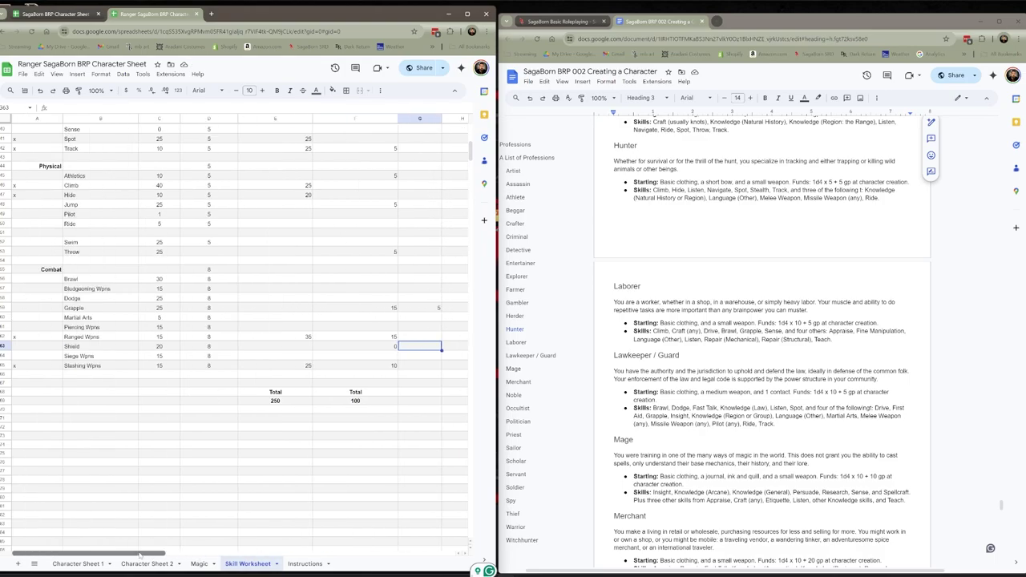
# Assign 15 personal points and 5 Leveling points to Dodge under Combat.
pyautogui.click(379, 299)
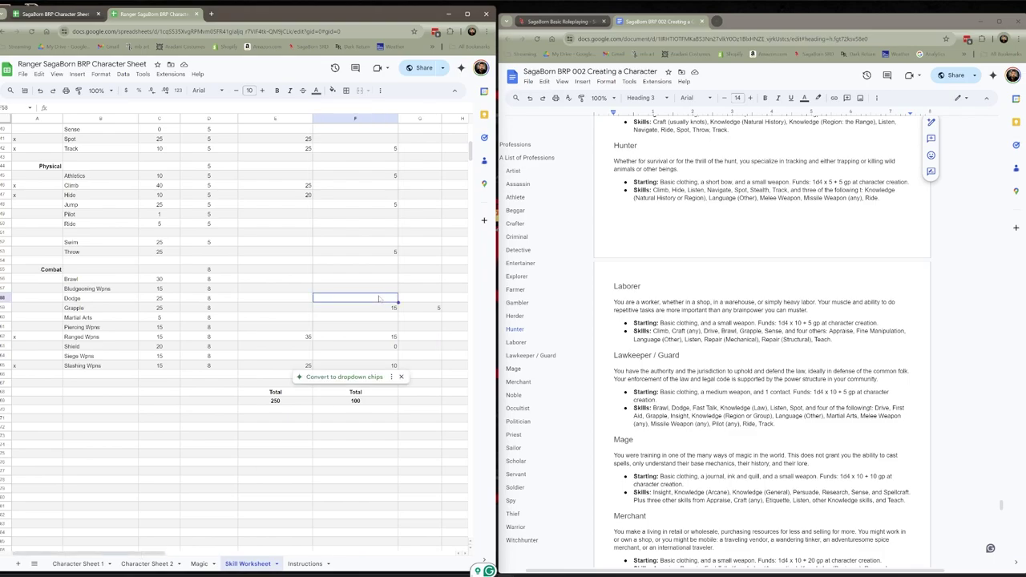
pyautogui.write('15')
pyautogui.press('Return')
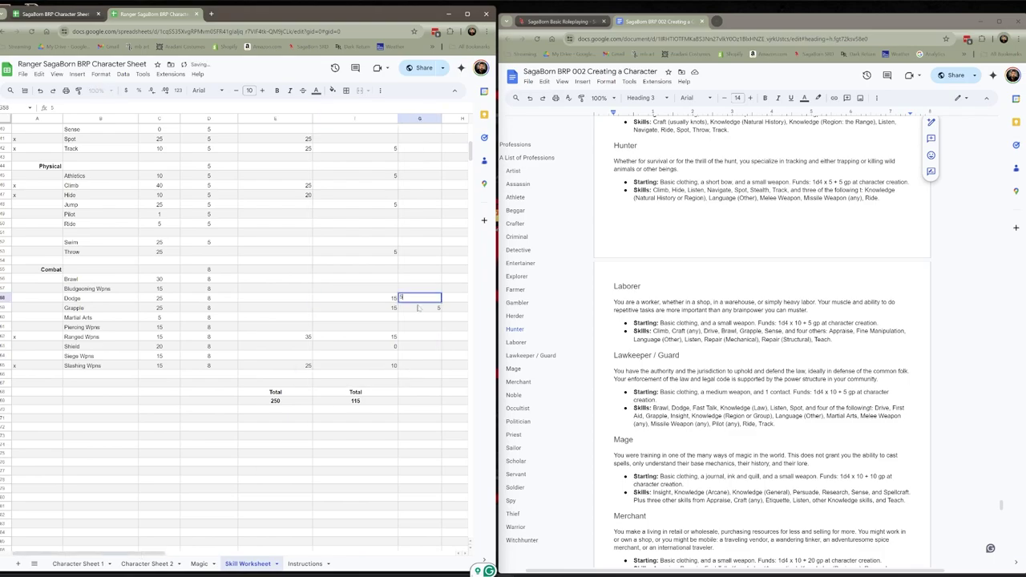
# Clear the personal points and the Leveling value of Grapple.
pyautogui.doubleClick(392, 310)
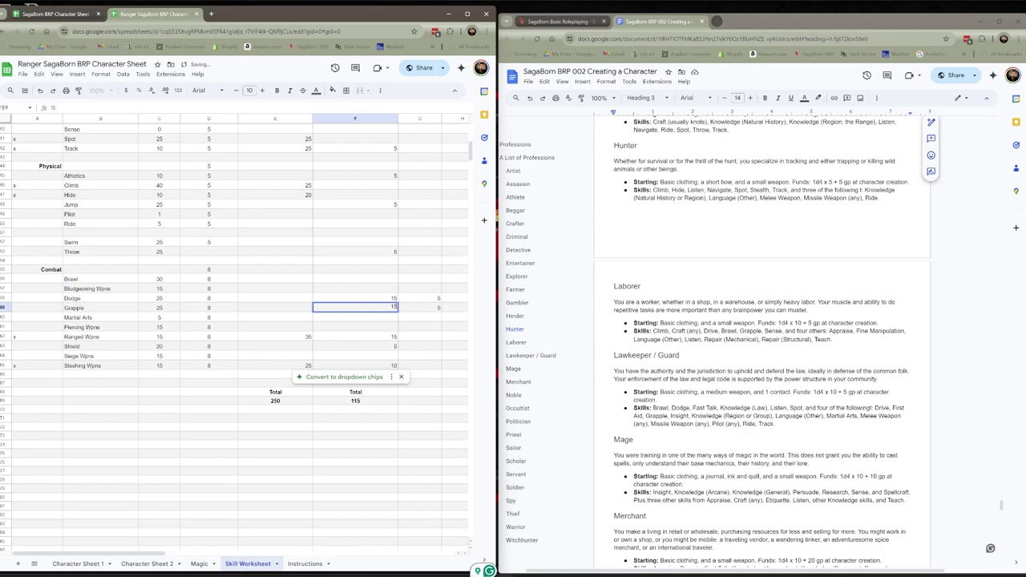
pyautogui.press('BackSpace')
pyautogui.press('Tab')
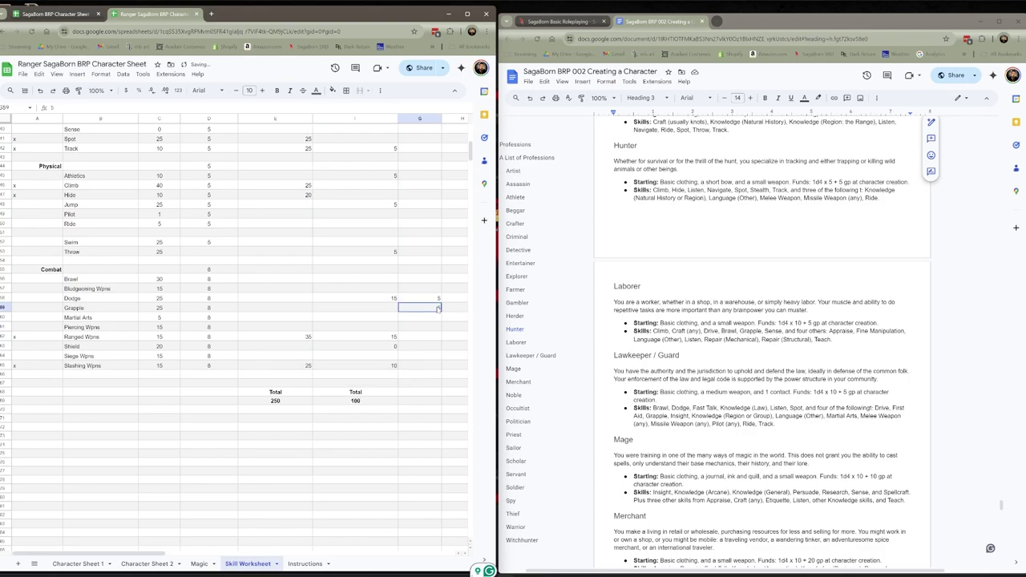
pyautogui.click(355, 481)
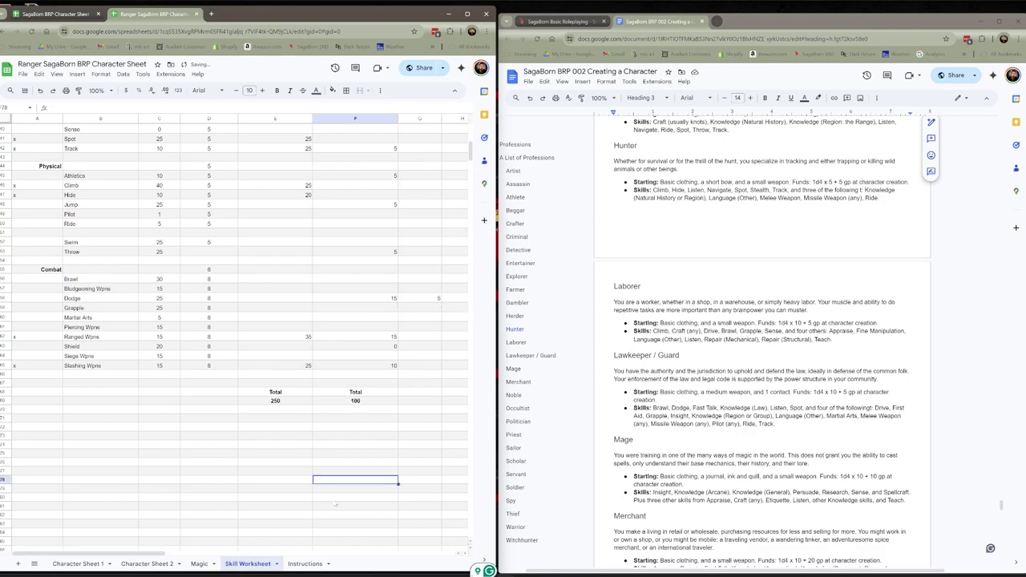
# Review the skill totals in the Skill Worksheet from Communication down to Combat against the assigned profession and personal points.
pyautogui.click(147, 563)
pyautogui.hotkey('ctrl', 'shift', 'pagedown')
pyautogui.hotkey('ctrl', 'shift', 'pagedown')
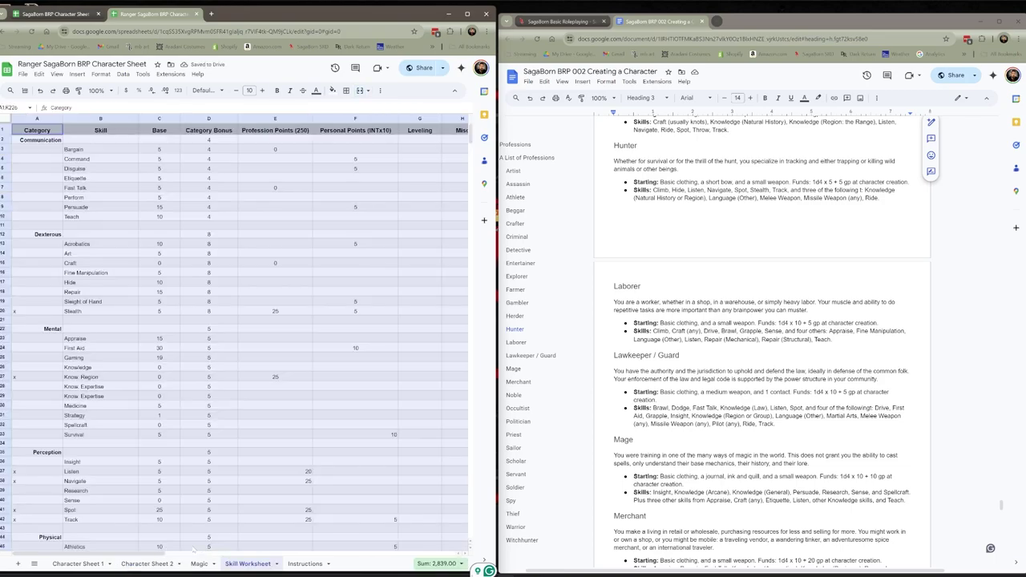
pyautogui.moveTo(146, 554); pyautogui.dragTo(244, 554)
pyautogui.click(319, 464)
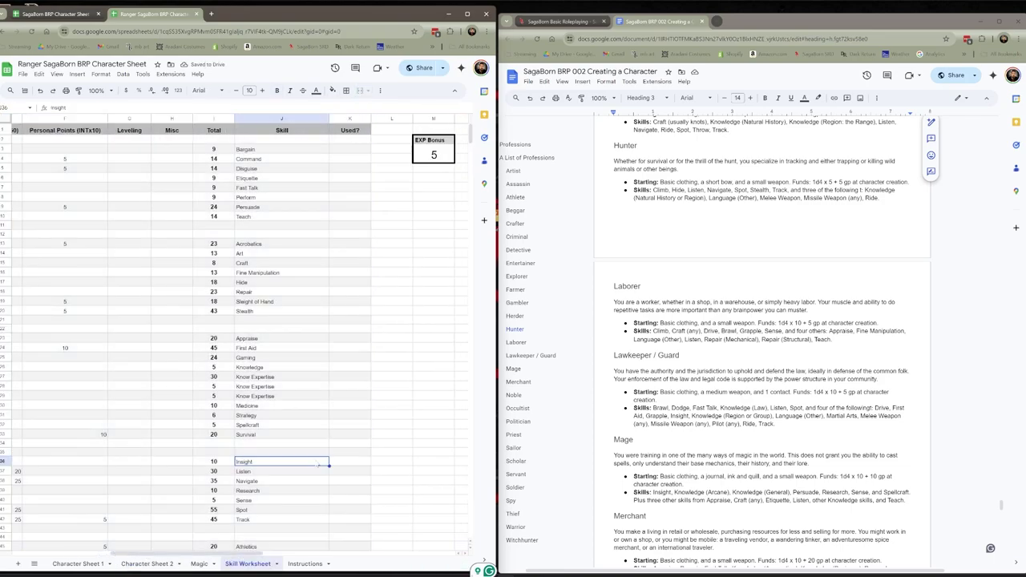
pyautogui.scroll(-3, 318, 465)
pyautogui.scroll(-3, 319, 465)
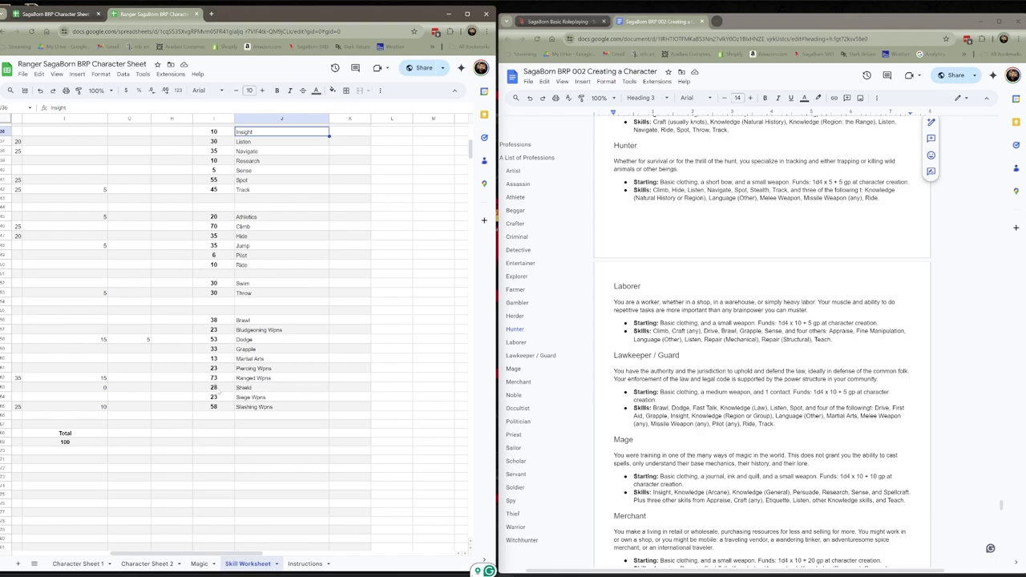
pyautogui.scroll(2, 232, 360)
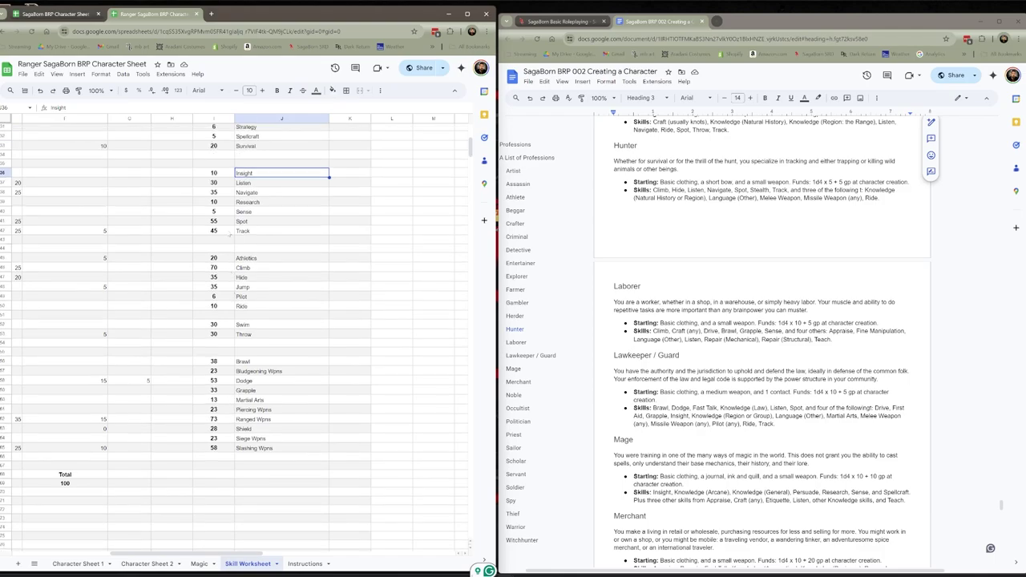
pyautogui.moveTo(239, 552); pyautogui.dragTo(97, 543)
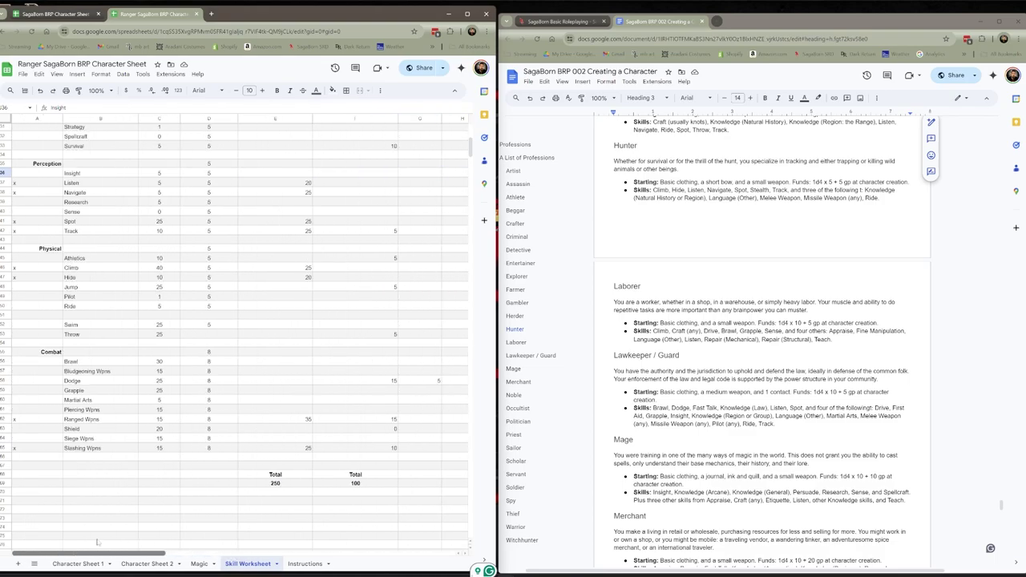
pyautogui.hscroll(5, 200, 518)
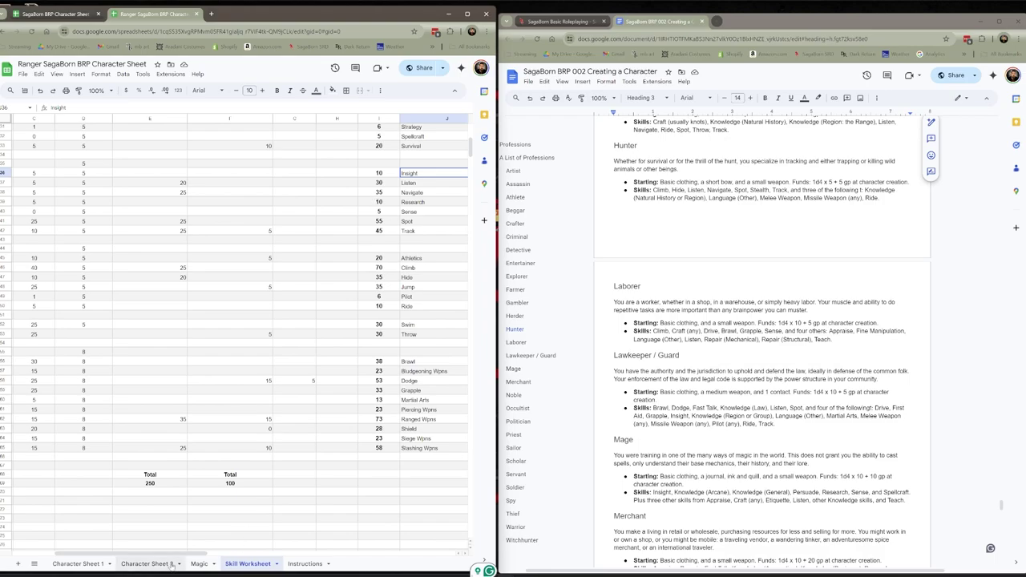
pyautogui.moveTo(171, 553); pyautogui.dragTo(122, 553)
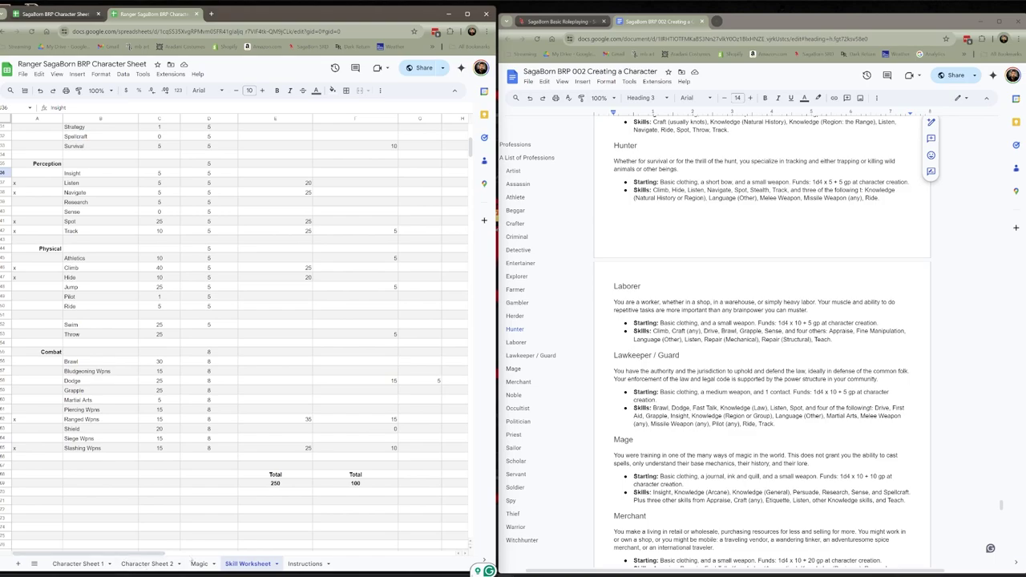
# Check the Instructions sheet for the next creation step and open Chapter 03 Skills and Talents from the SagaBorn page in a new tab.
pyautogui.click(309, 564)
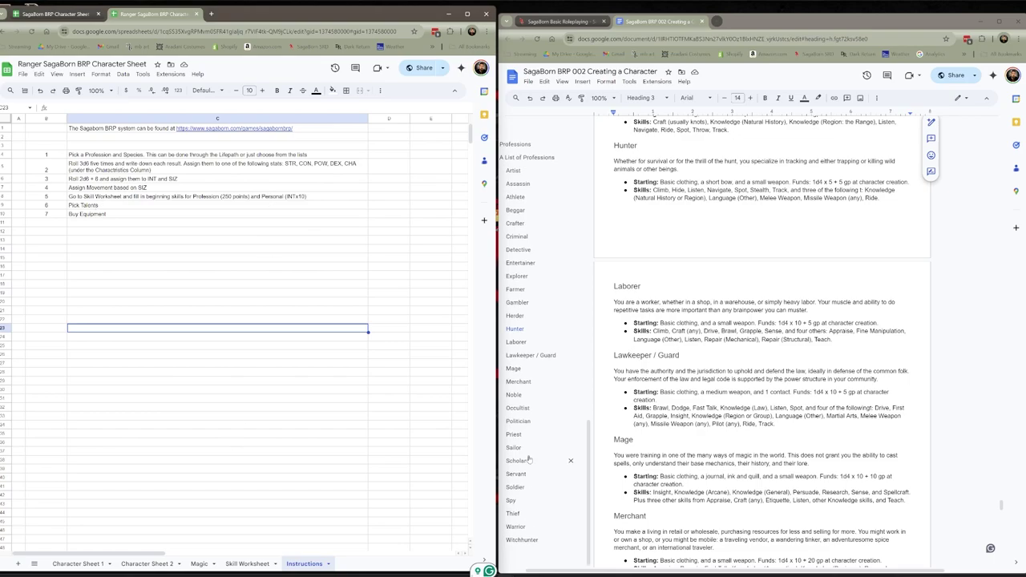
pyautogui.scroll(5, 529, 458)
pyautogui.click(539, 22)
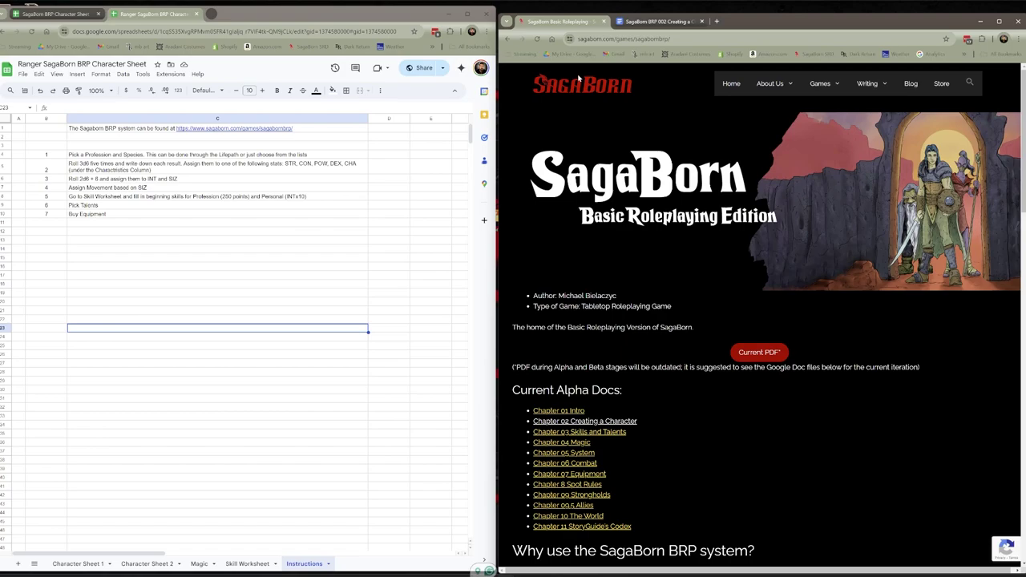
pyautogui.rightClick(591, 433)
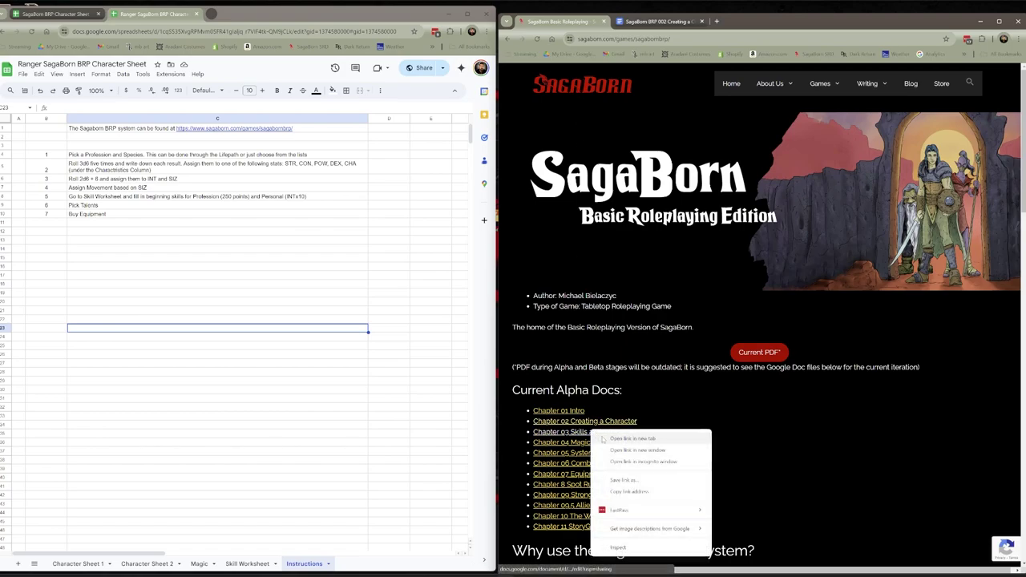
pyautogui.click(613, 438)
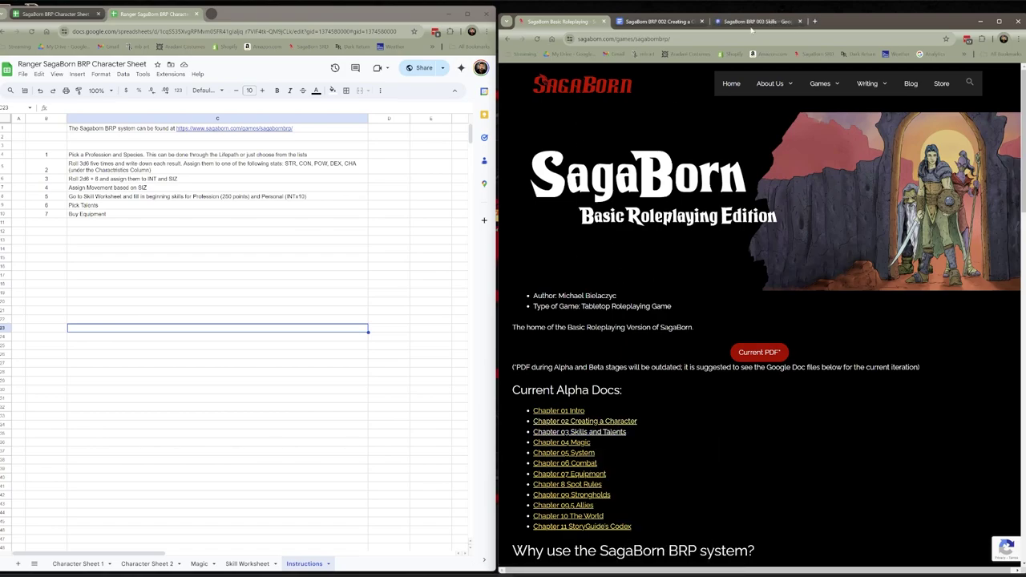
pyautogui.click(754, 20)
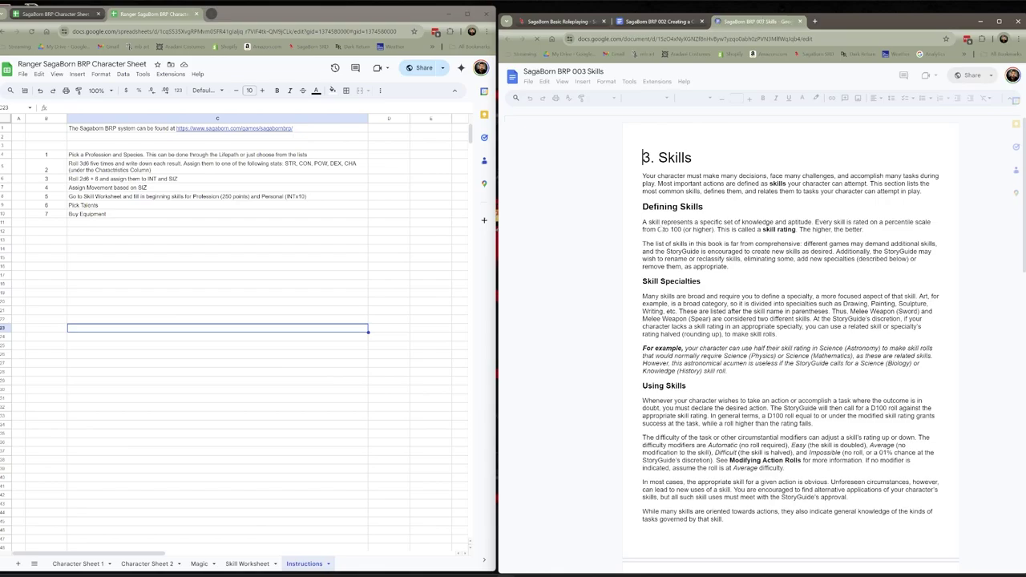
# Look through the Skills chapter from the alphabetical skill list through the individual skill descriptions up to Research and Ride.
pyautogui.scroll(-4, 683, 292)
pyautogui.scroll(-20, 683, 292)
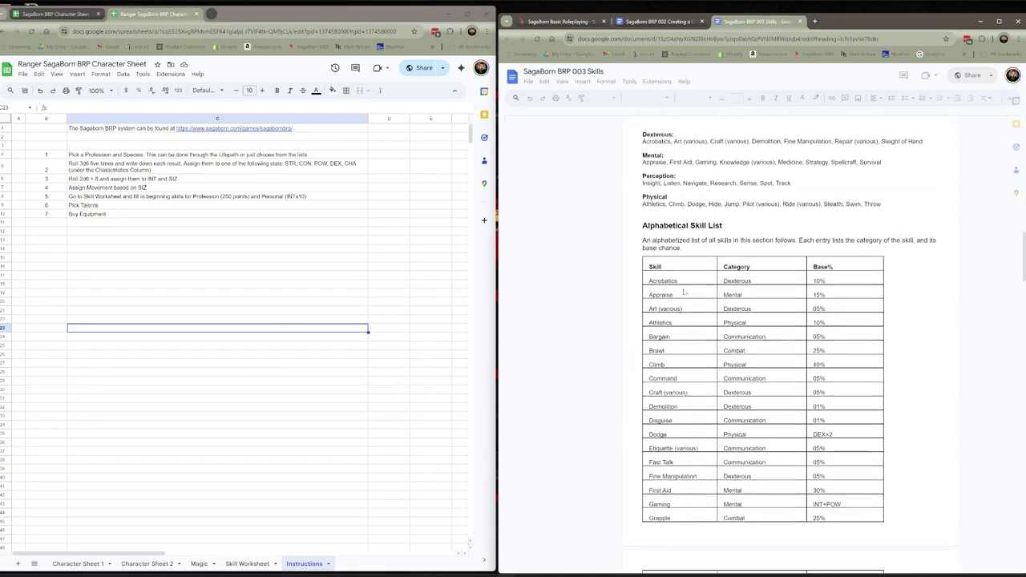
pyautogui.scroll(-20, 683, 292)
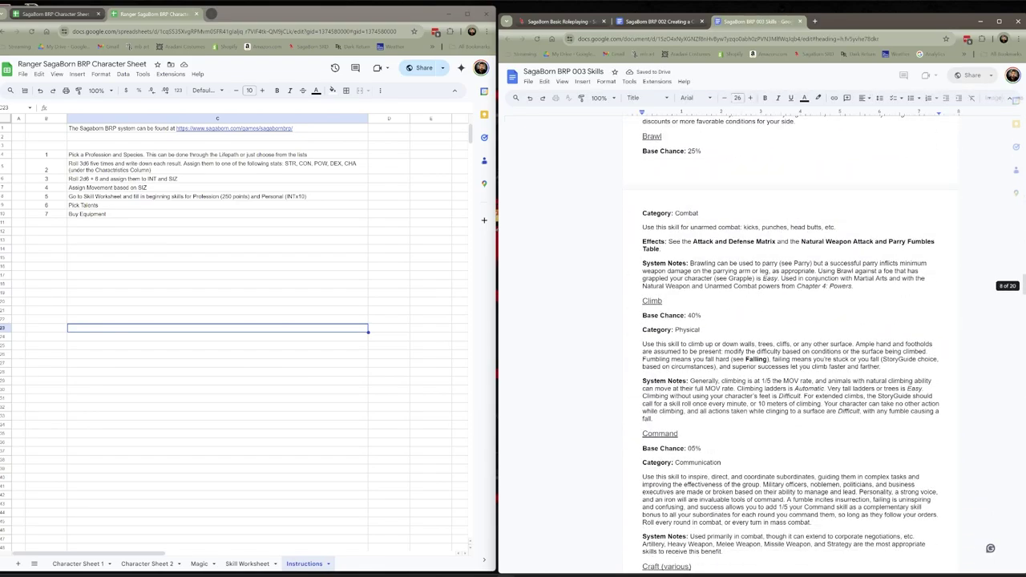
pyautogui.scroll(-10, 790, 345)
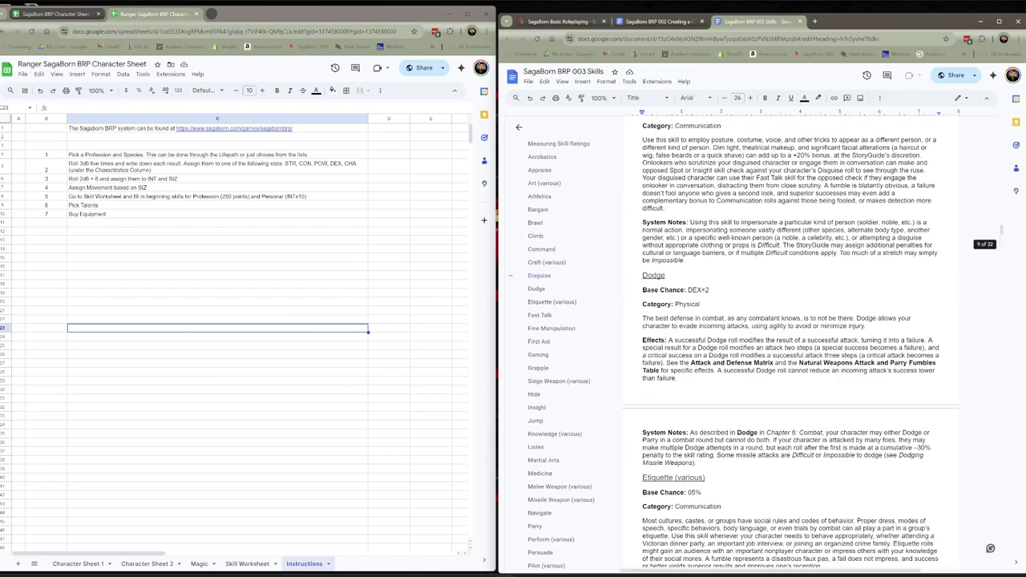
pyautogui.scroll(-15, 790, 344)
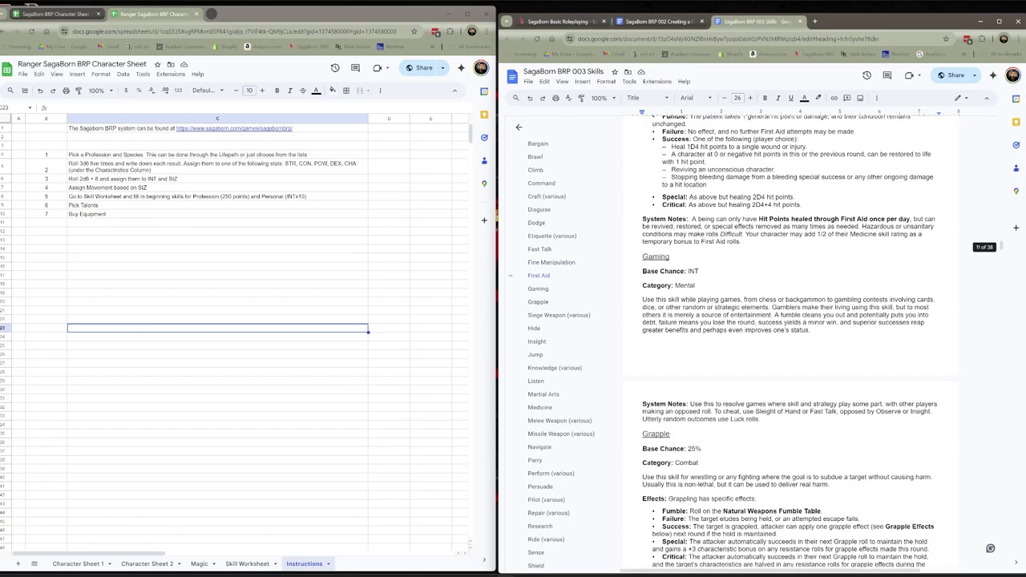
pyautogui.scroll(-3, 790, 345)
pyautogui.scroll(5, 790, 345)
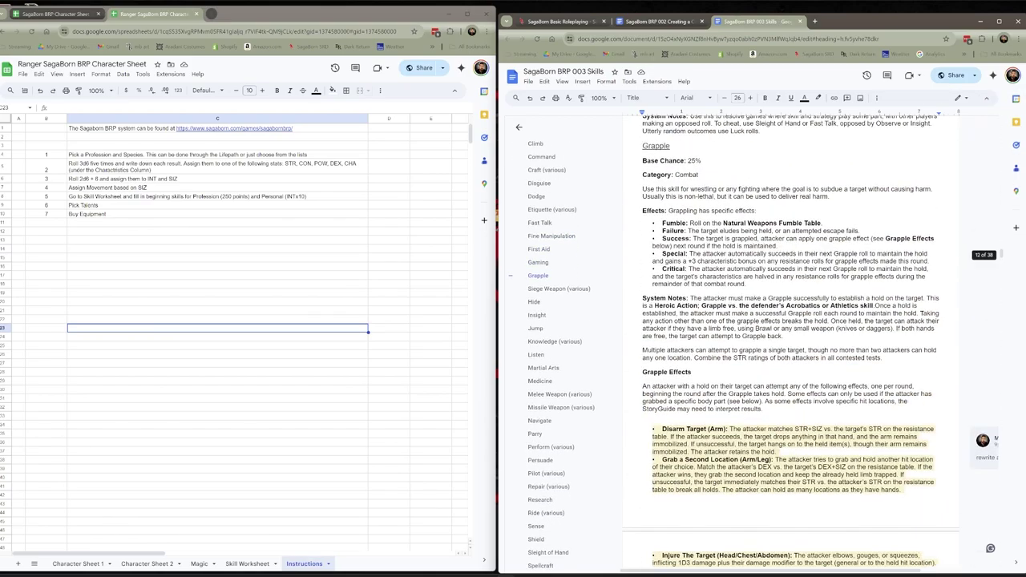
pyautogui.scroll(-6, 789, 344)
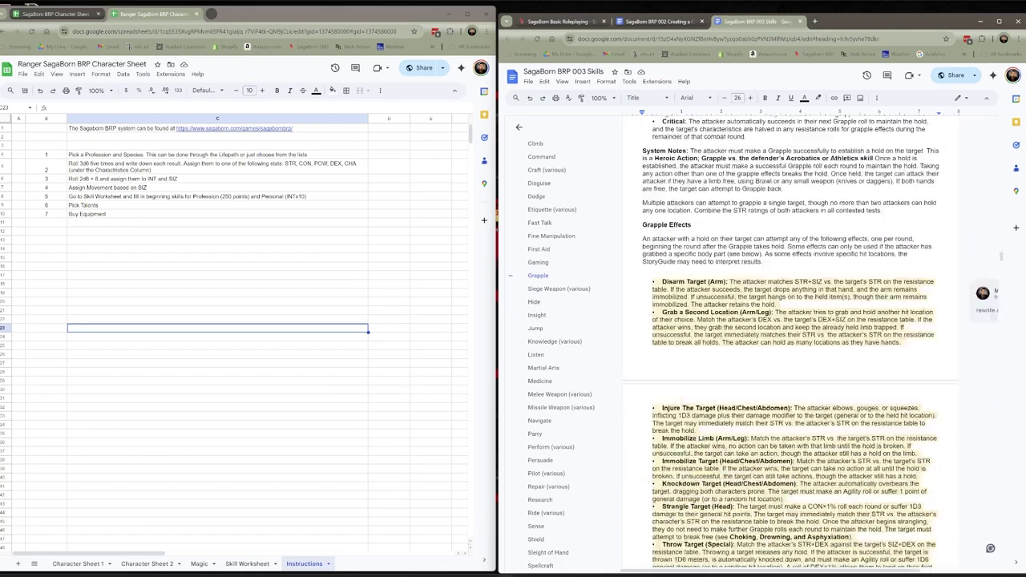
pyautogui.scroll(-15, 790, 345)
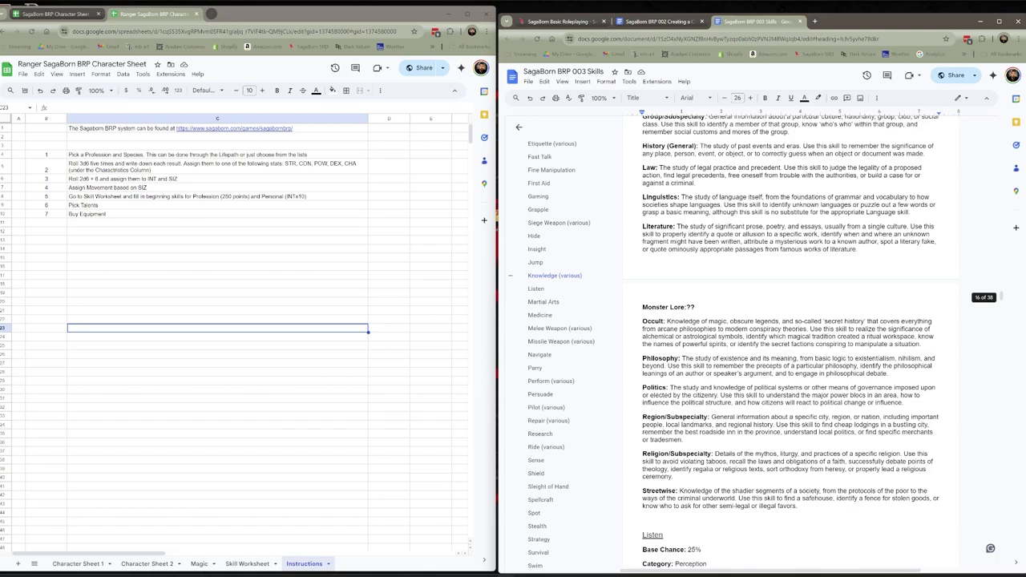
pyautogui.scroll(-4, 790, 344)
pyautogui.scroll(4, 790, 344)
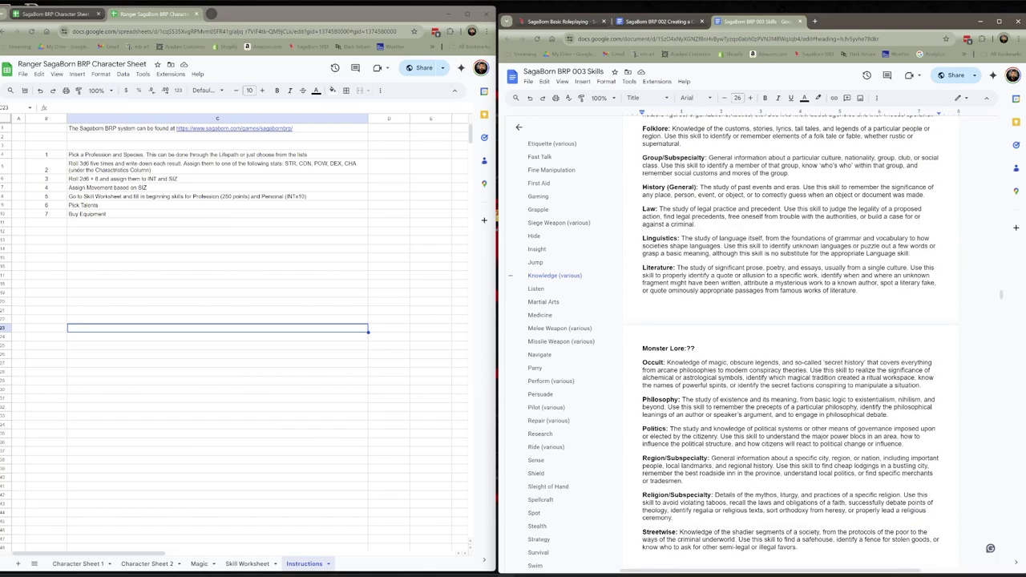
pyautogui.scroll(8, 790, 345)
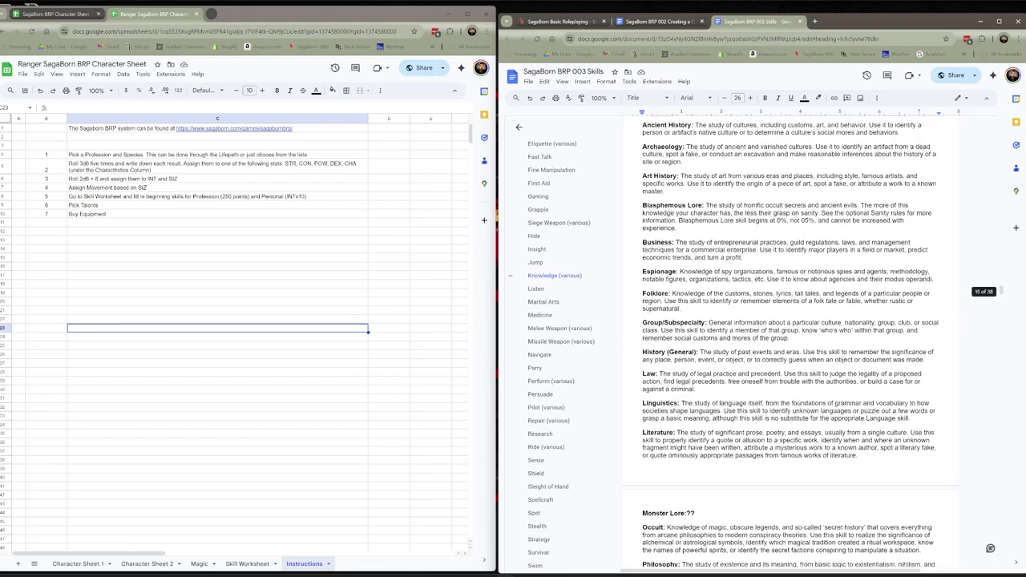
pyautogui.scroll(-8, 790, 345)
pyautogui.scroll(-10, 789, 345)
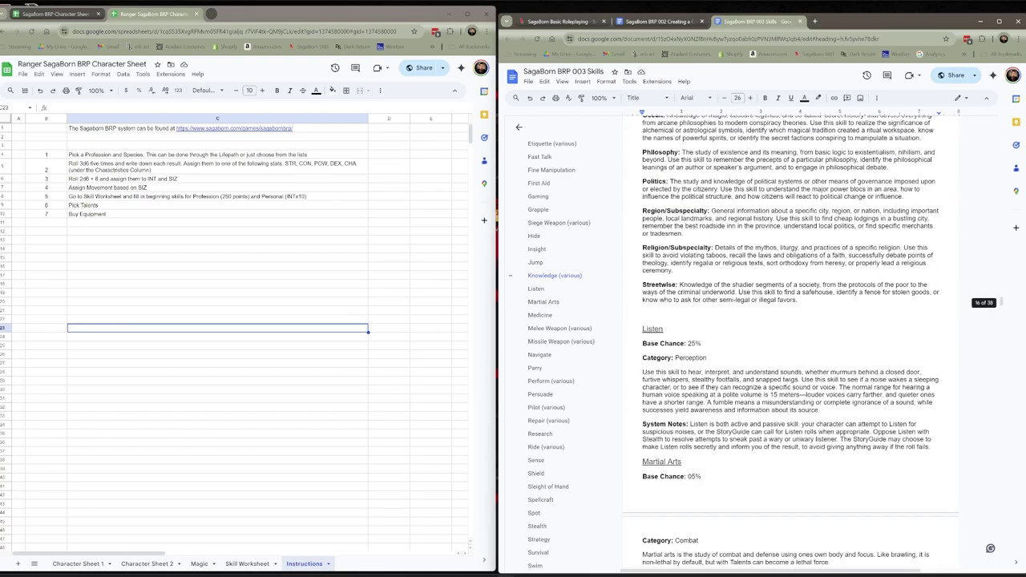
pyautogui.scroll(-15, 789, 345)
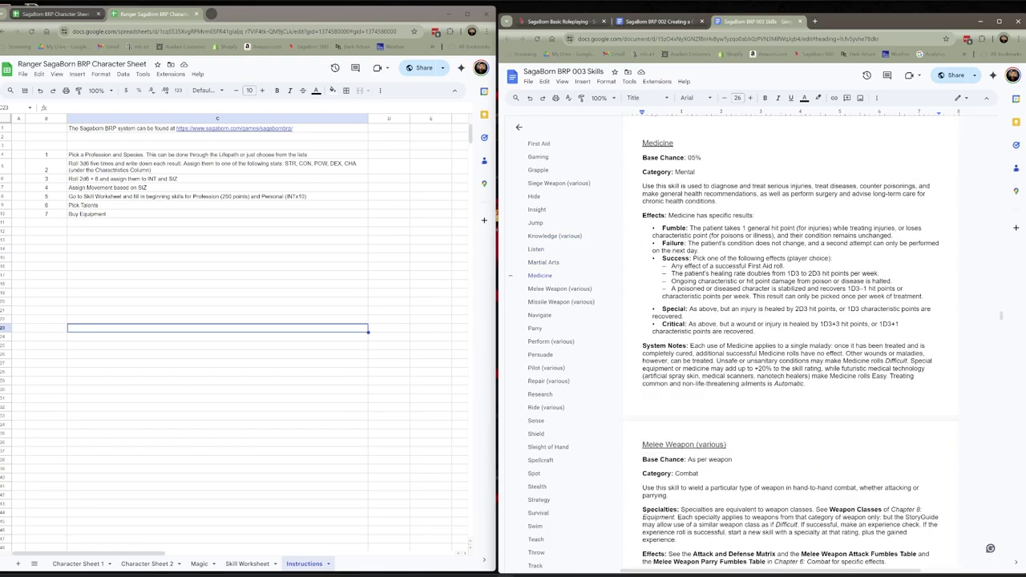
pyautogui.scroll(-12, 789, 345)
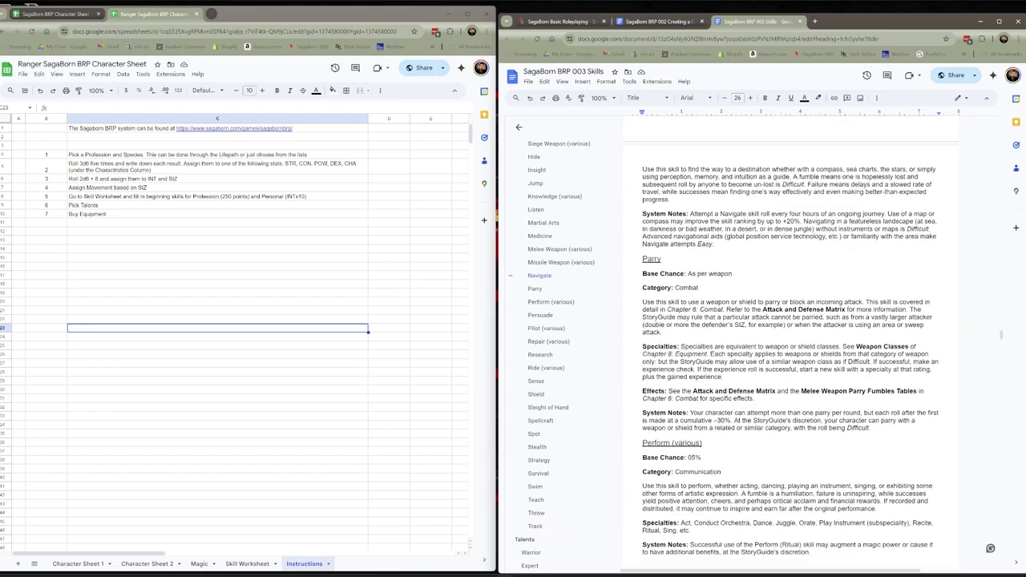
pyautogui.scroll(-5, 789, 345)
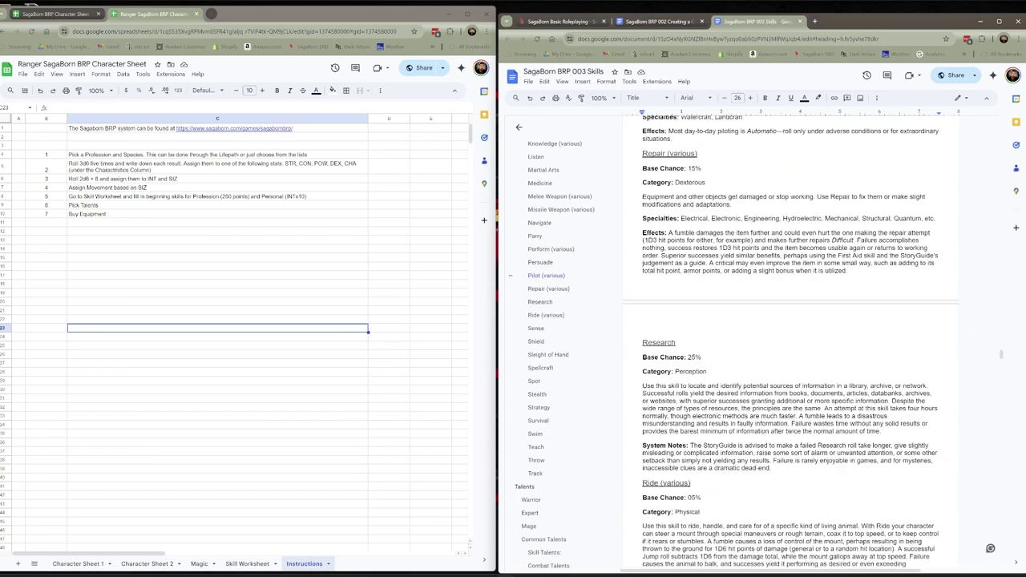
# Go to the Talents section and examine the SagaBorn Path Talent Tree and the Warrior talents.
pyautogui.click(524, 441)
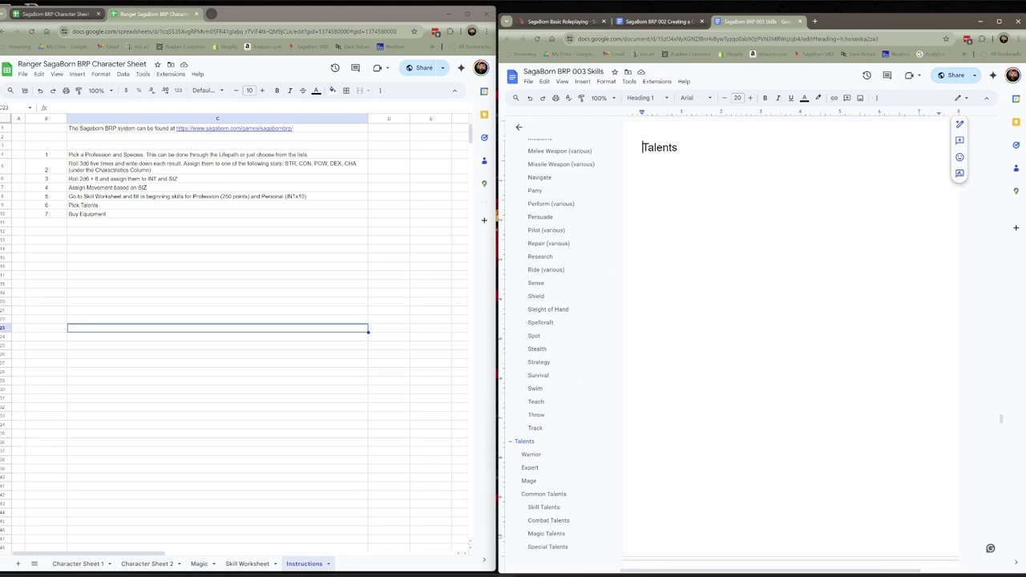
pyautogui.scroll(-5, 729, 304)
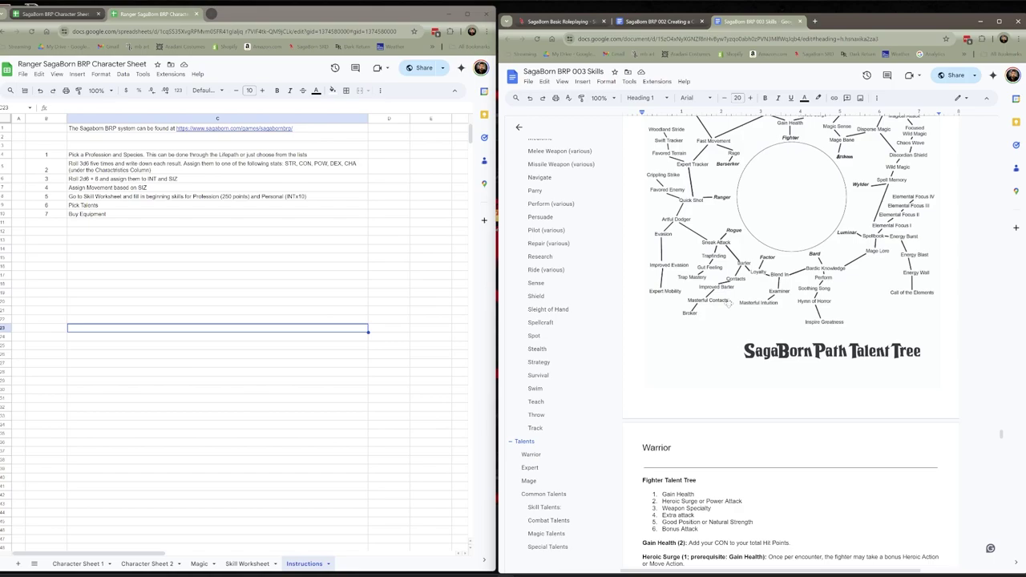
pyautogui.scroll(3, 728, 303)
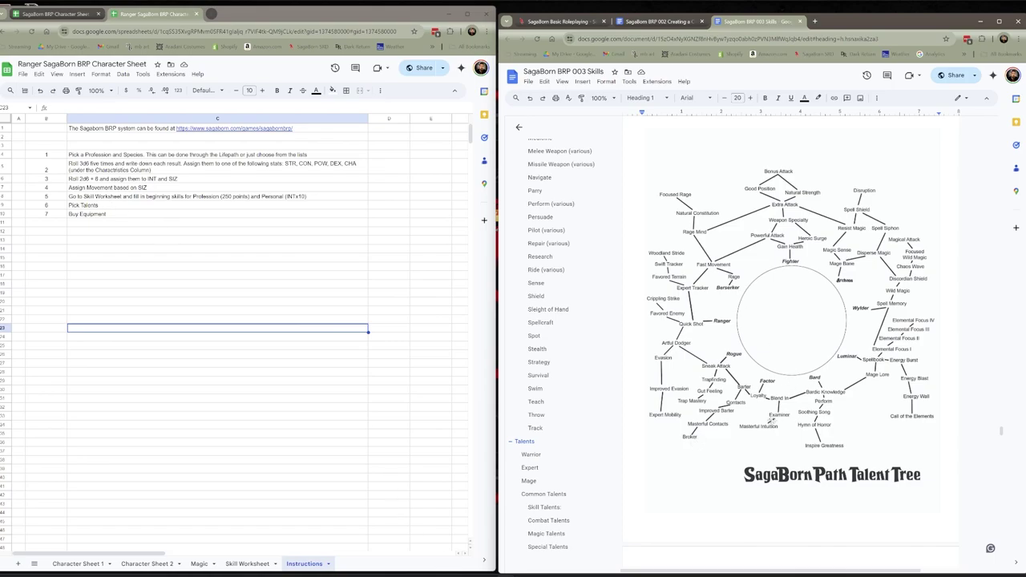
pyautogui.scroll(-3, 789, 447)
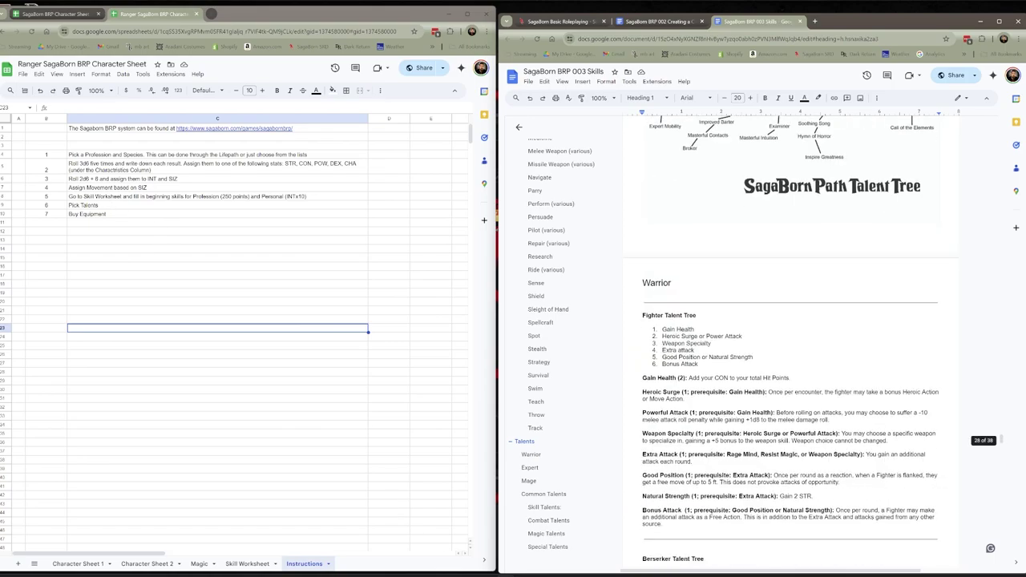
pyautogui.scroll(-1, 789, 345)
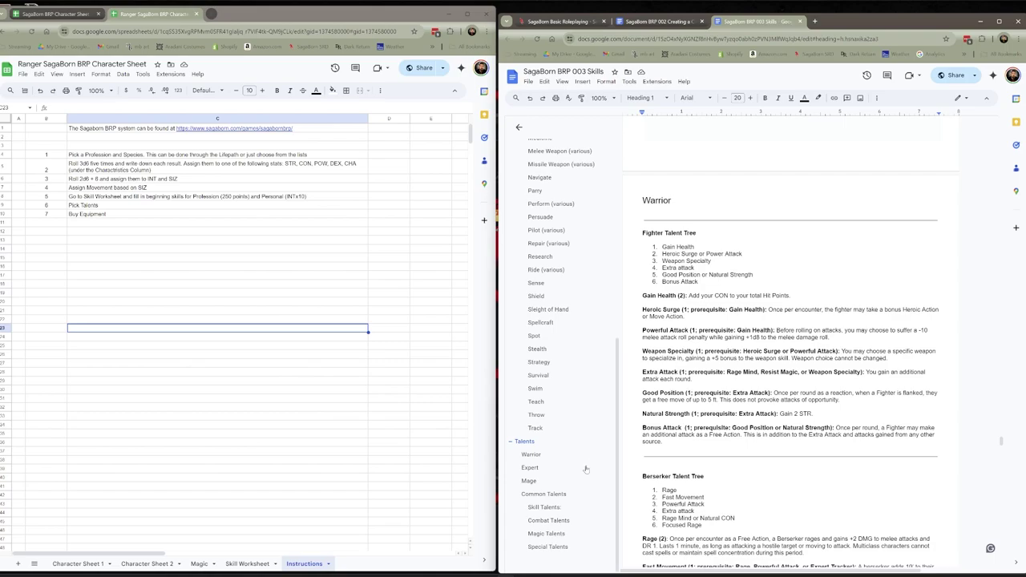
# Examine the Common Talents from Skill Talents to Special Talents, check the Ranger talent descriptions, and return to the Path Talent Tree.
pyautogui.click(543, 495)
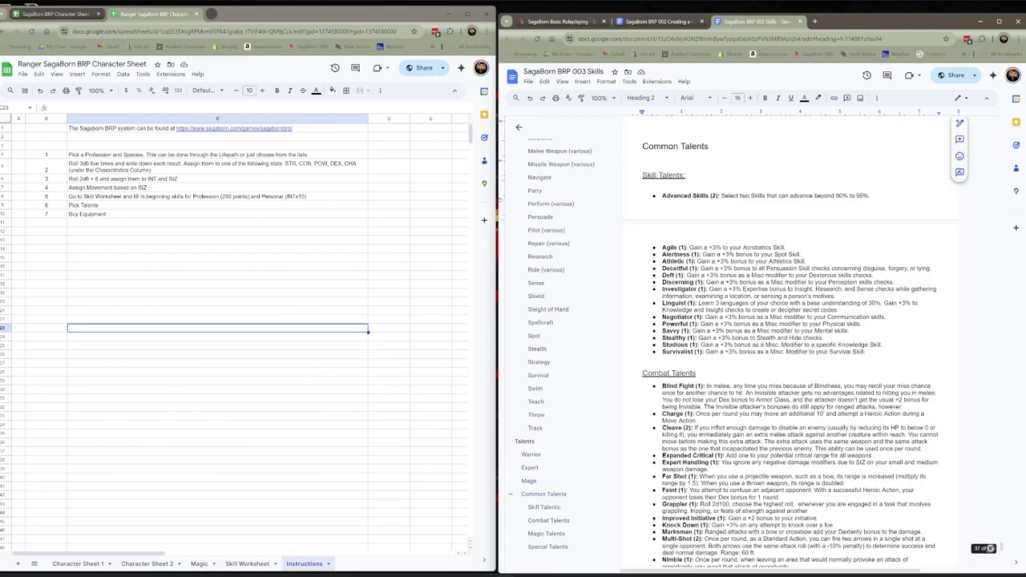
pyautogui.scroll(-3, 790, 336)
pyautogui.scroll(-3, 790, 337)
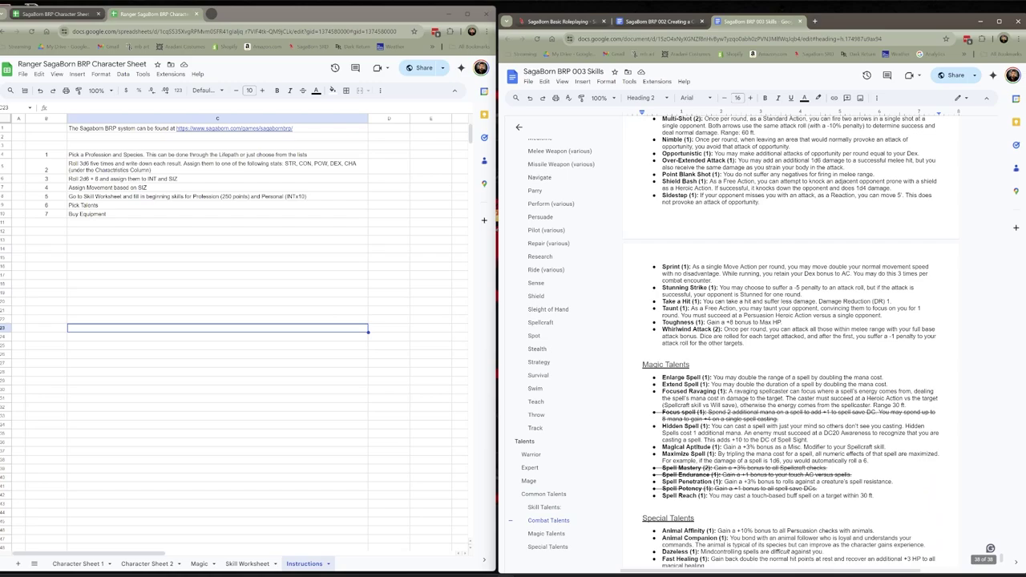
pyautogui.scroll(-1, 790, 330)
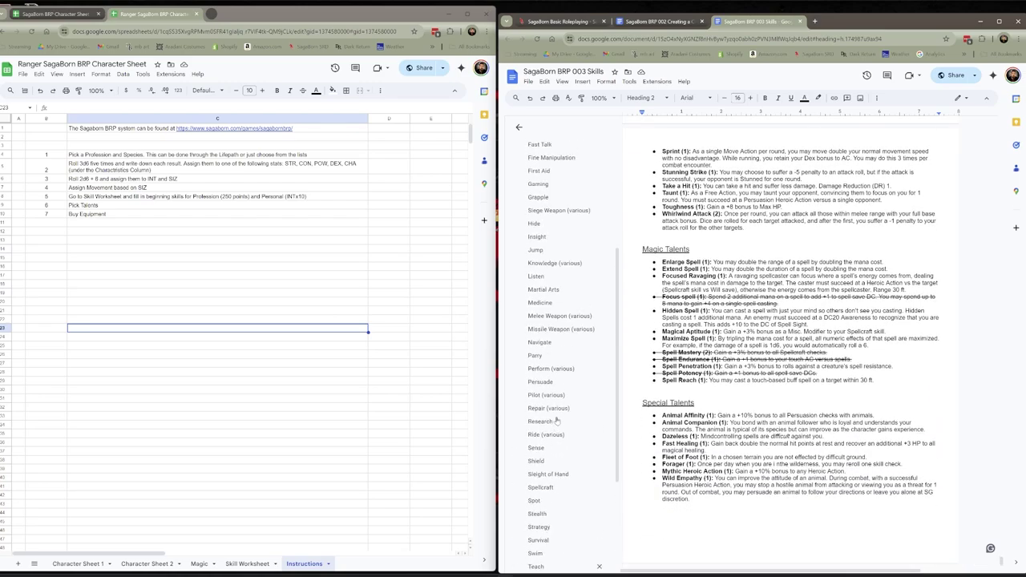
pyautogui.scroll(5, 789, 336)
pyautogui.scroll(20, 790, 336)
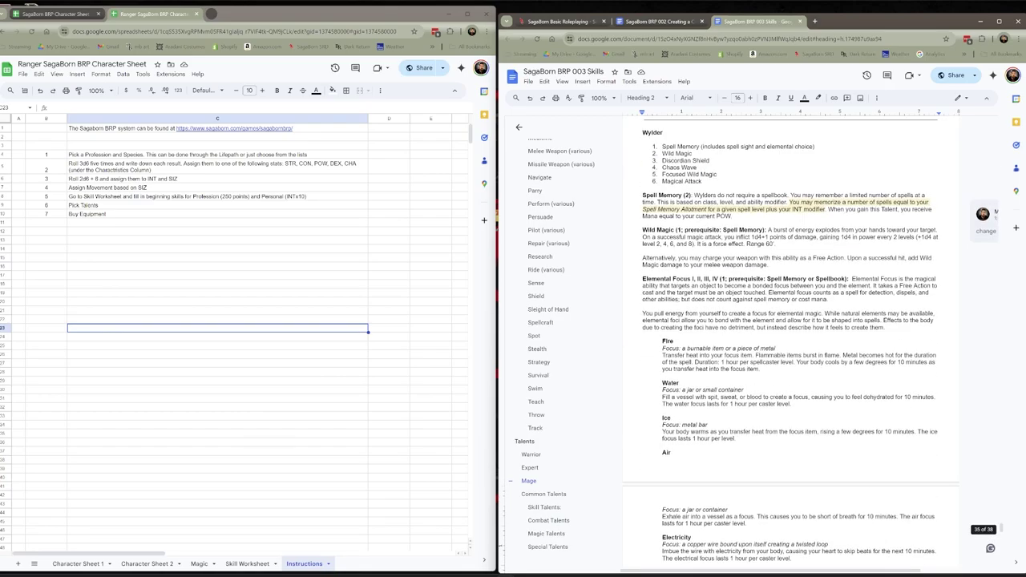
pyautogui.scroll(3, 790, 337)
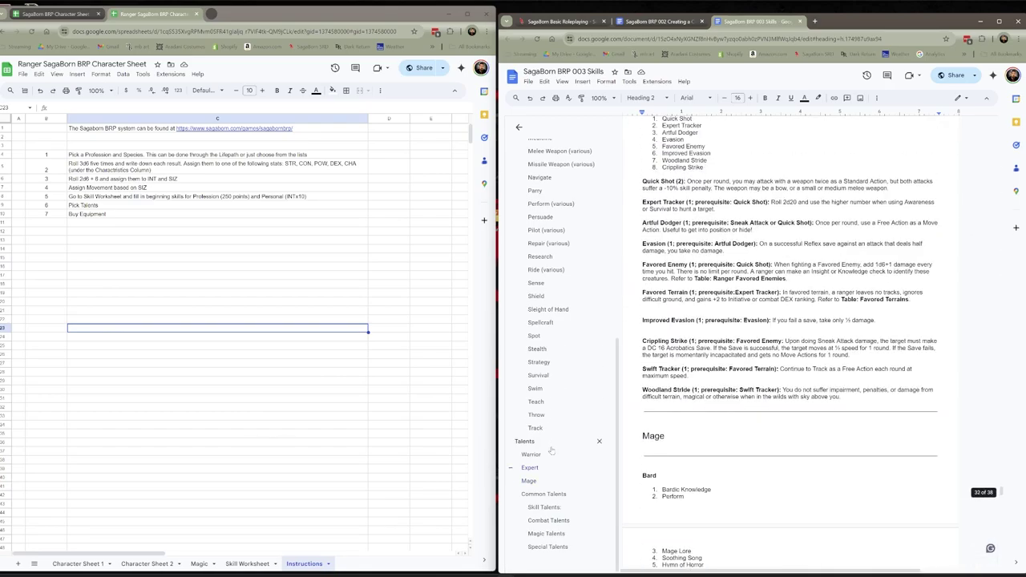
pyautogui.click(525, 442)
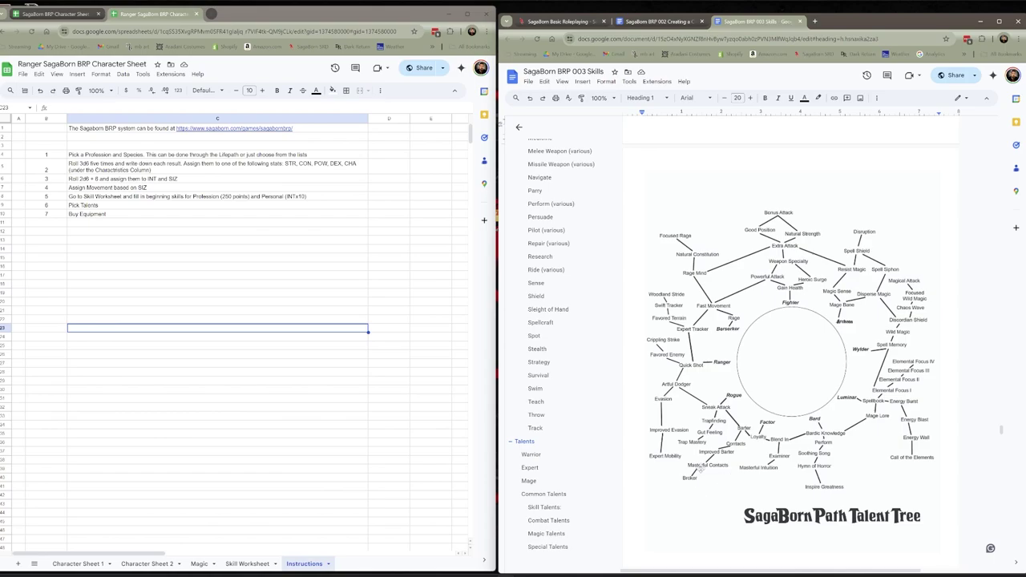
# Record the talent Quick Shot with 2 points in the first row of the Talent table on Character Sheet 1.
pyautogui.click(78, 563)
pyautogui.moveTo(178, 555); pyautogui.dragTo(265, 555)
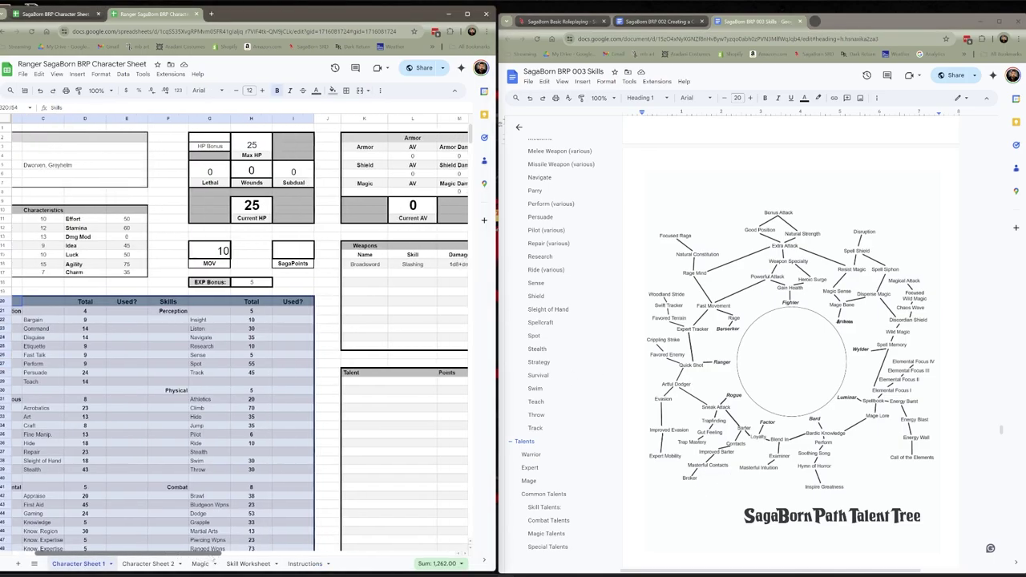
pyautogui.click(223, 383)
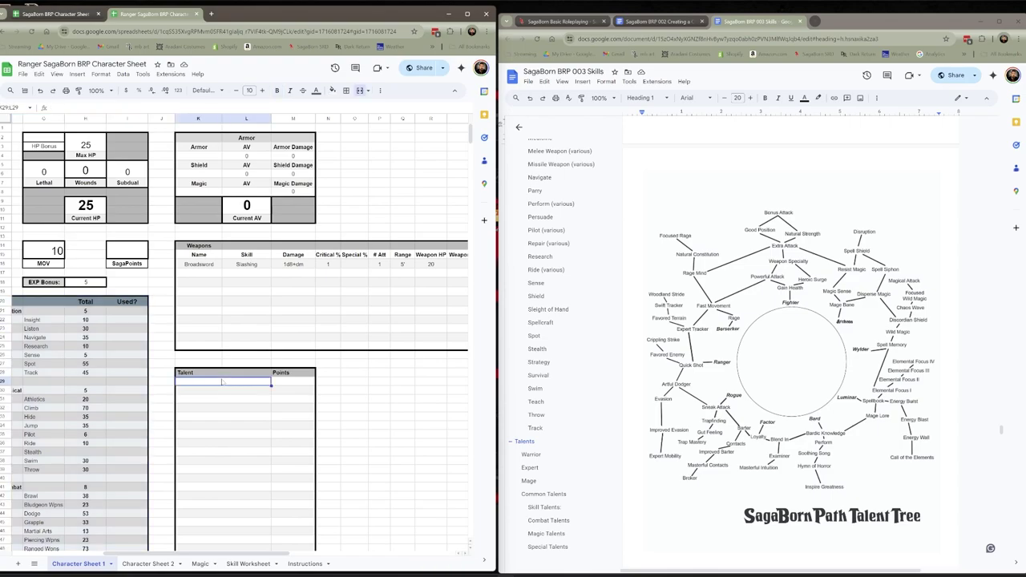
pyautogui.write('Quick Shot')
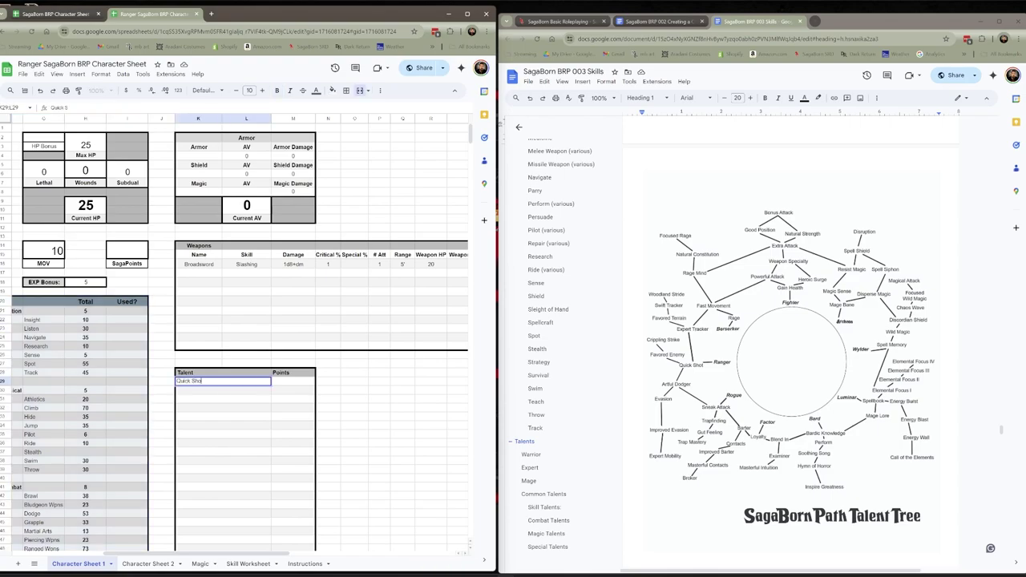
pyautogui.click(295, 384)
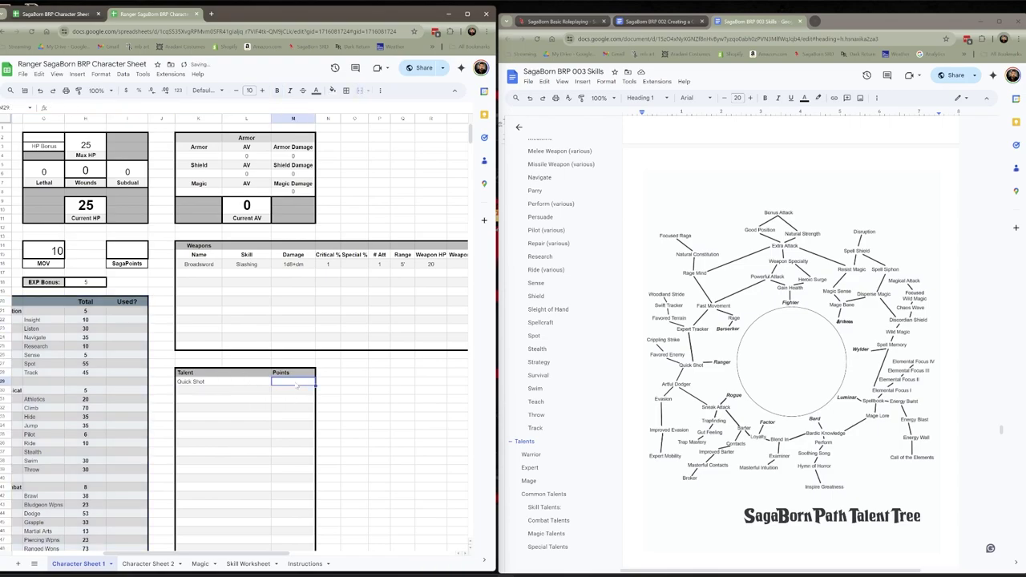
pyautogui.write('2')
pyautogui.press('Return')
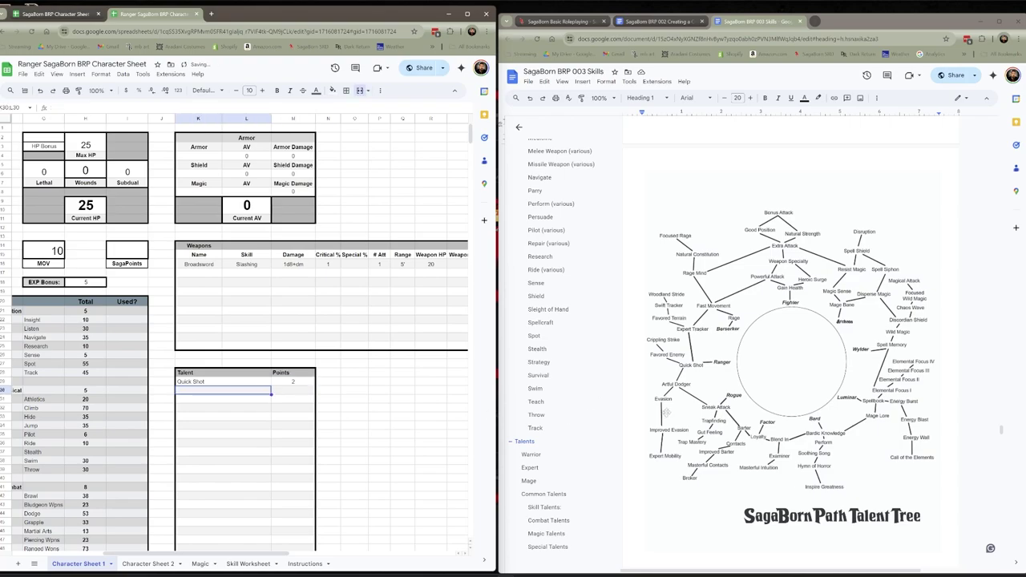
# Consult the Ranger Talent Tree in the Expert section and record Favored Enemy with 1 point below Quick Shot in the Talent table.
pyautogui.scroll(-3, 721, 429)
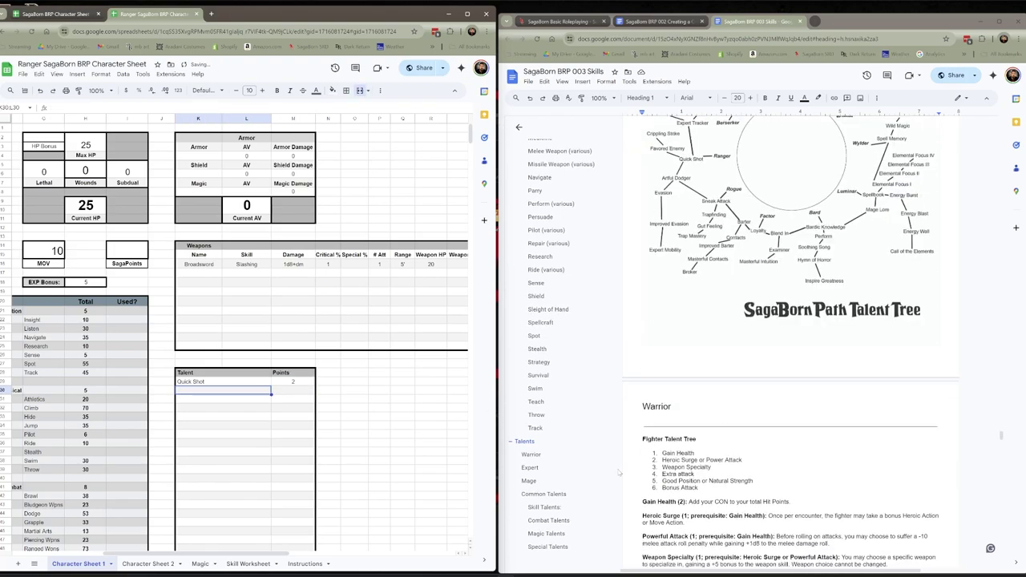
pyautogui.click(529, 468)
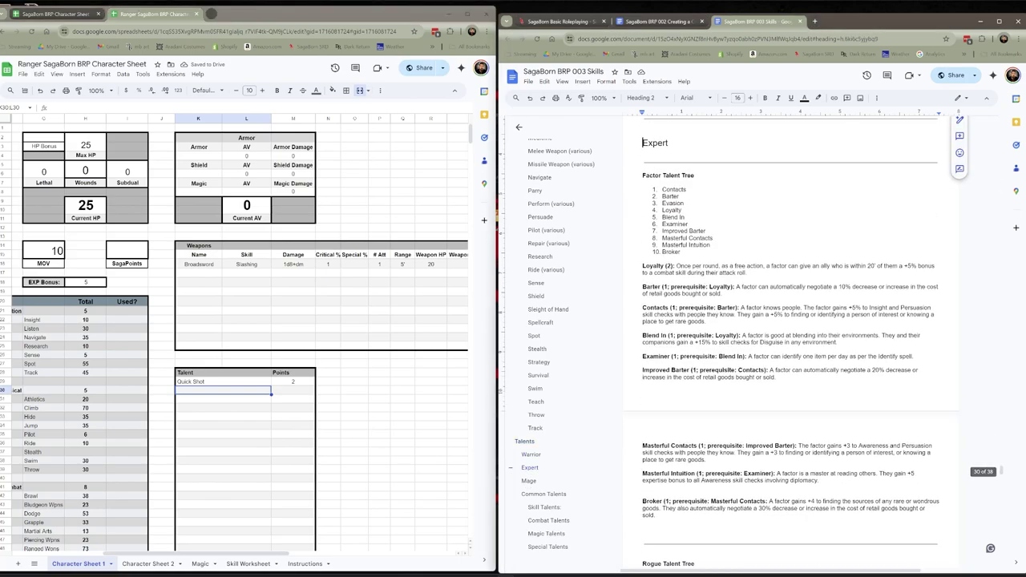
pyautogui.scroll(-8, 810, 350)
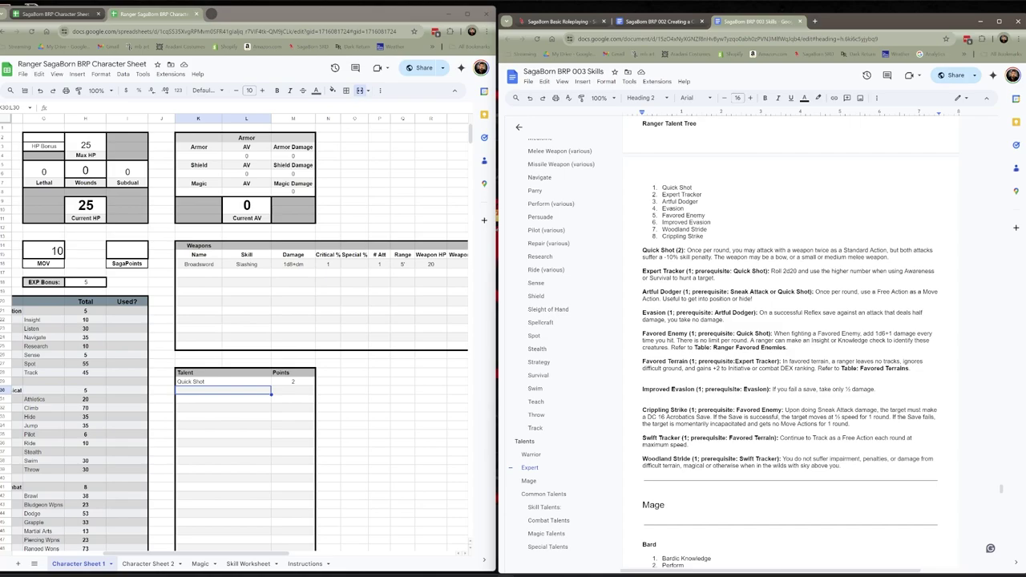
pyautogui.click(251, 392)
pyautogui.write('Favo')
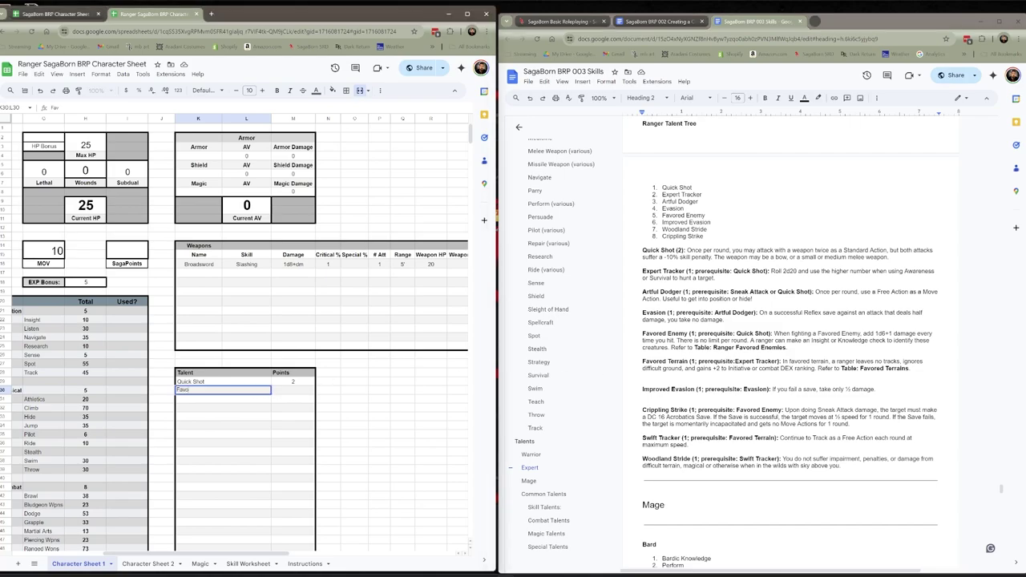
pyautogui.write('red enemy')
pyautogui.press('Left')
pyautogui.press('Left')
pyautogui.press('Left')
pyautogui.press('Left')
pyautogui.press('BackSpace')
pyautogui.write('E')
pyautogui.press('Tab')
pyautogui.write('1')
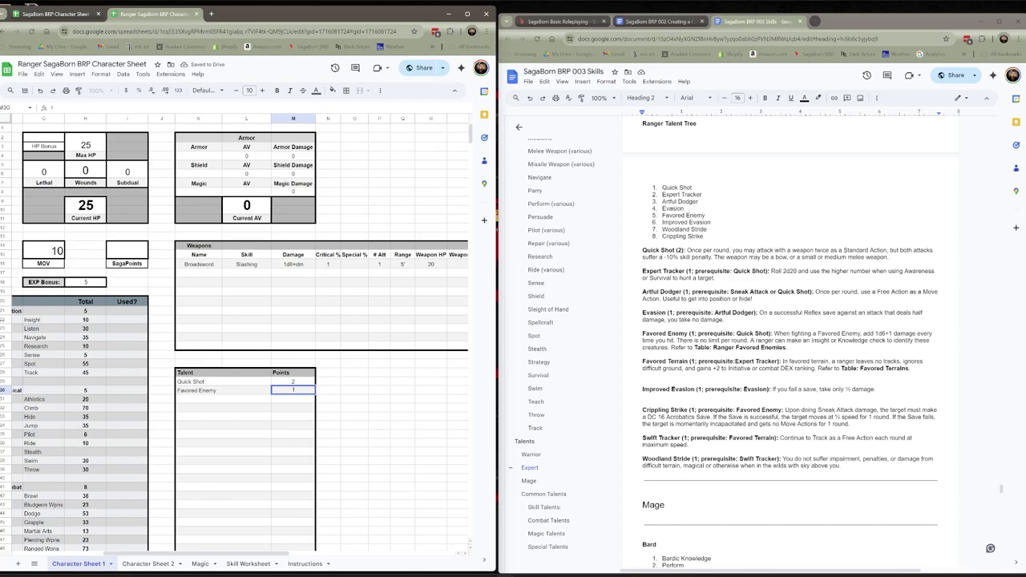
# Add "(Navirite)" to the Favored Enemy entry in the Talent table and check the table's total points.
pyautogui.click(238, 391)
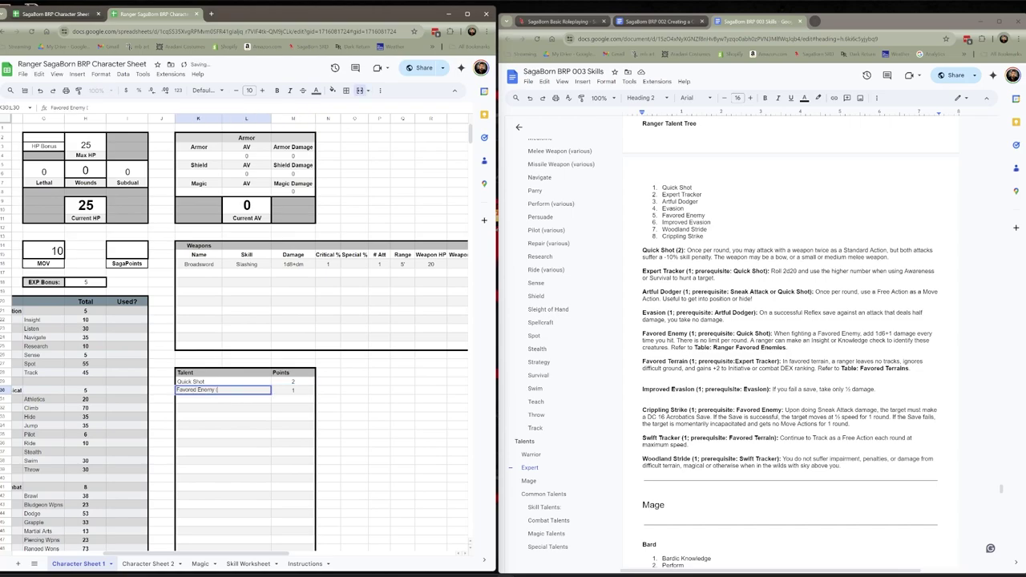
pyautogui.write('(Navirite)')
pyautogui.press('Return')
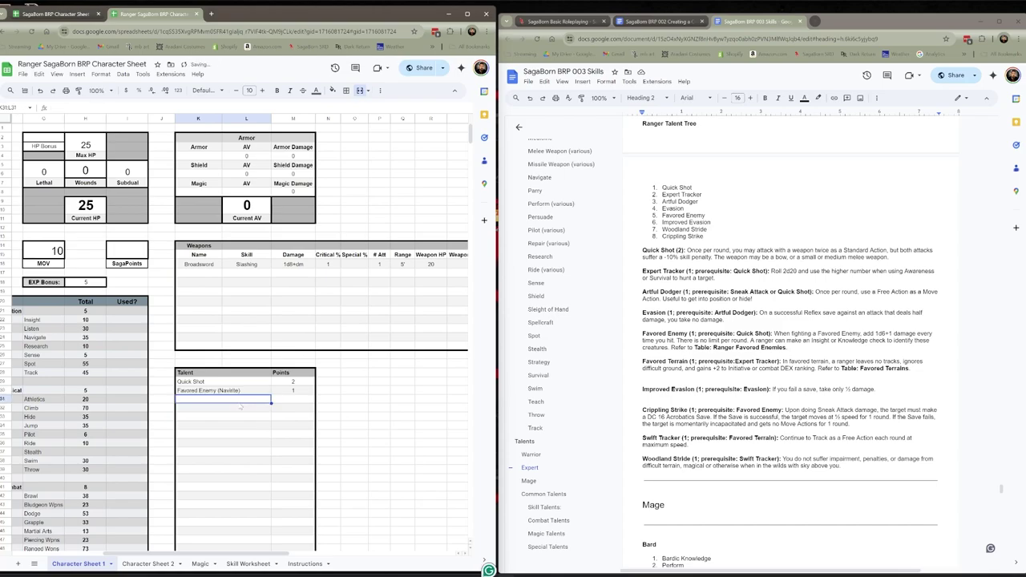
pyautogui.scroll(-3, 241, 407)
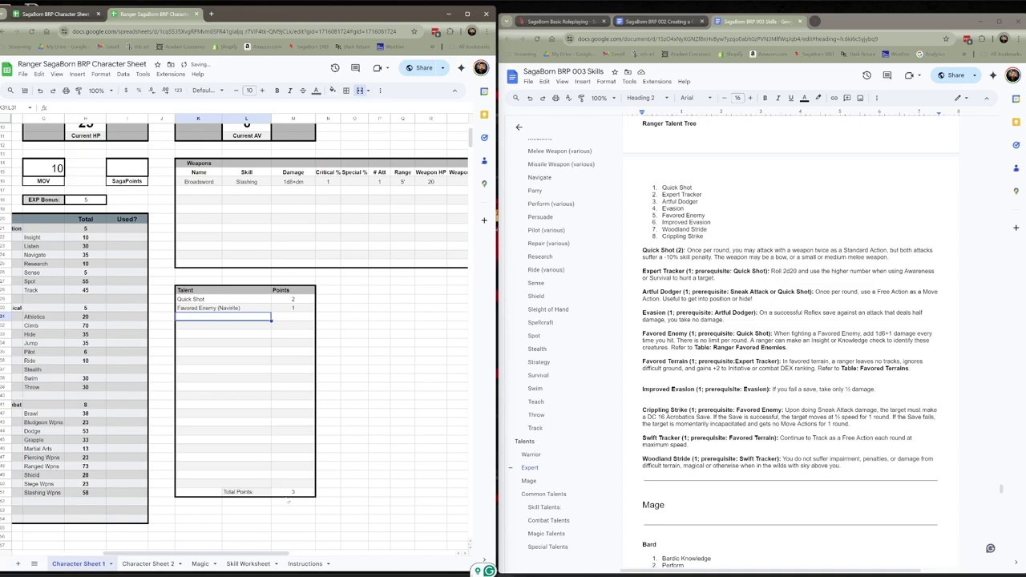
pyautogui.scroll(3, 275, 453)
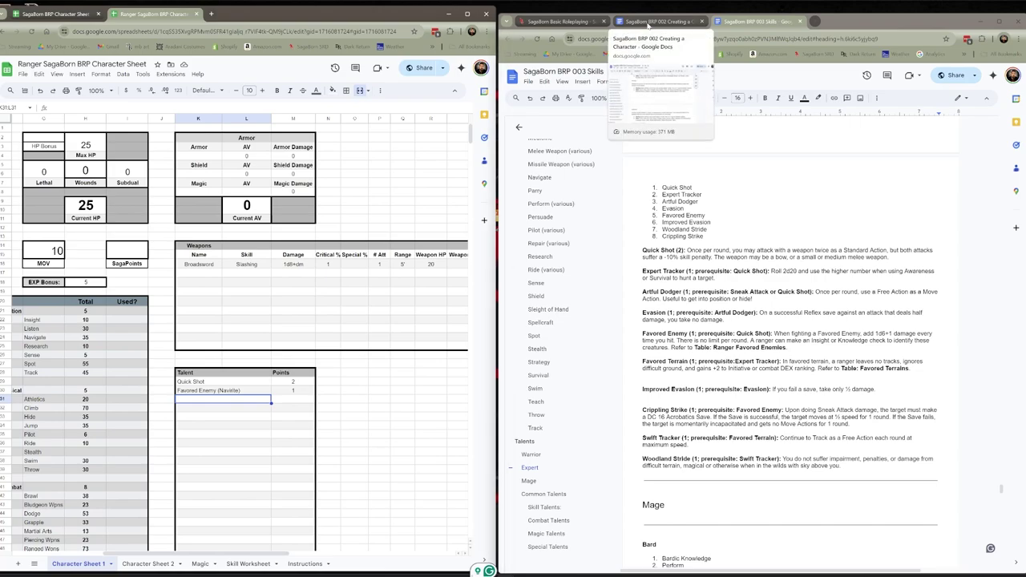
# Check the character creation steps on the Instructions sheet and the Hunter's starting equipment in the Creating a Character document.
pyautogui.click(648, 25)
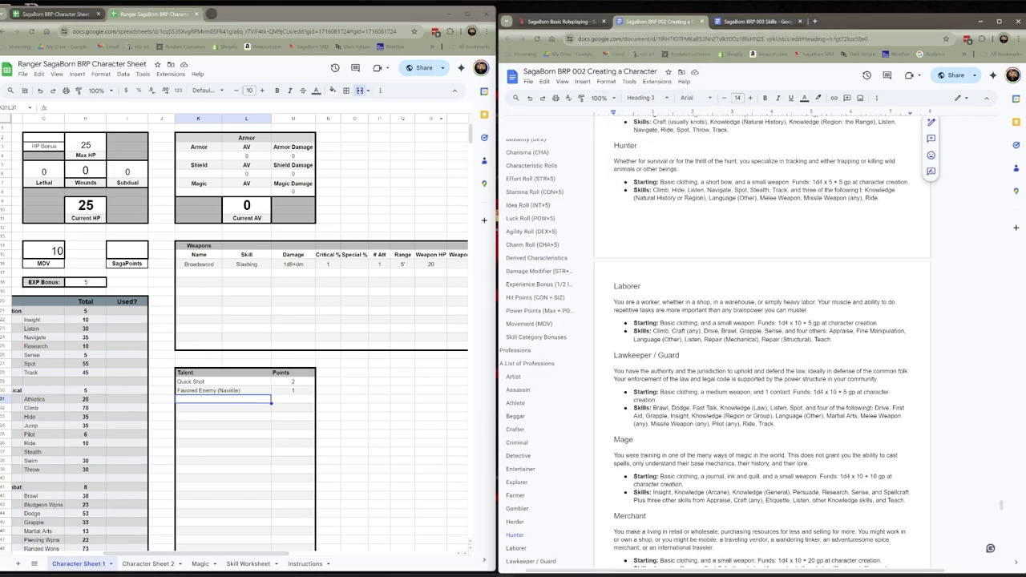
pyautogui.click(305, 564)
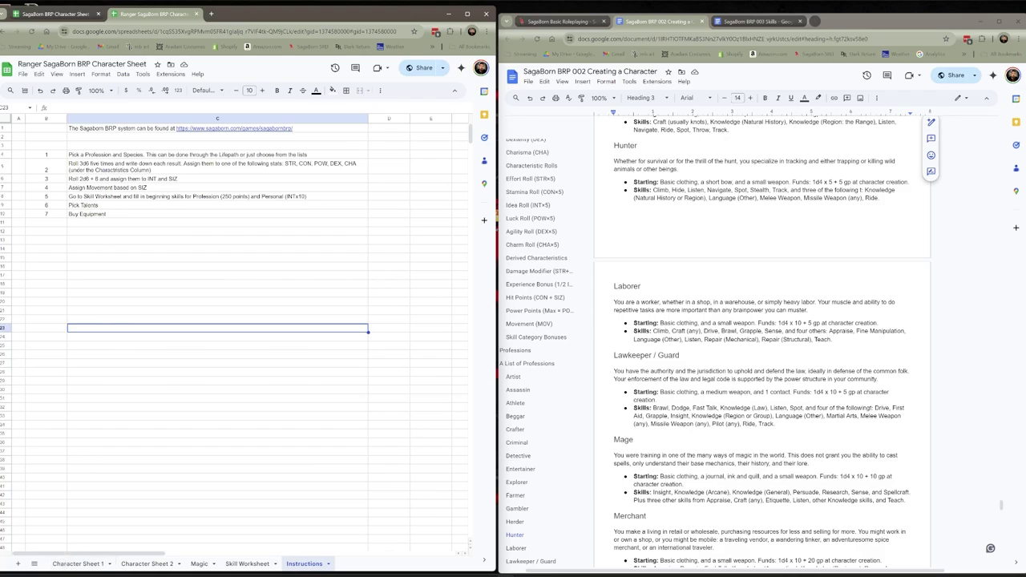
pyautogui.scroll(1, 708, 231)
pyautogui.click(708, 231)
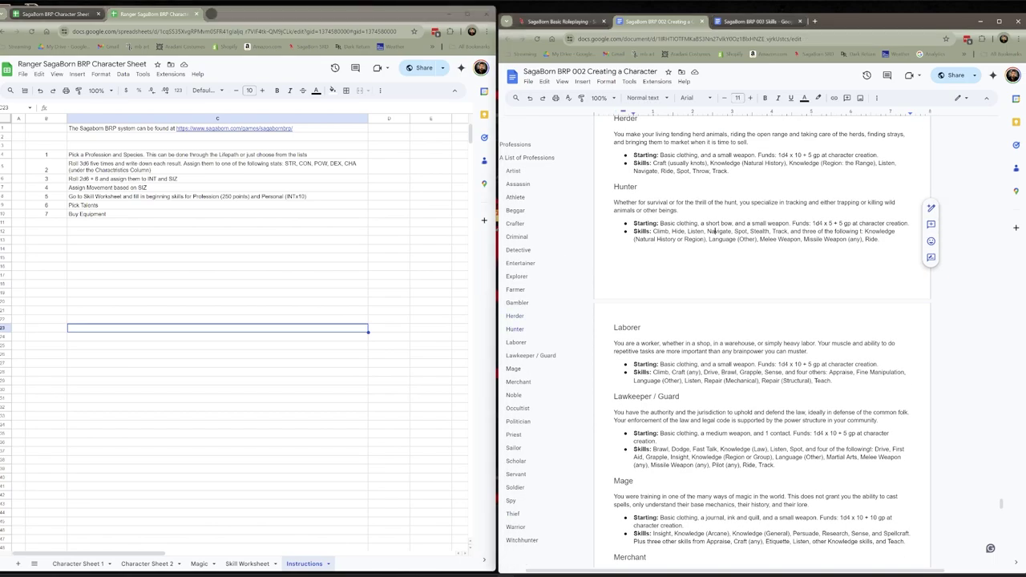
pyautogui.click(699, 224)
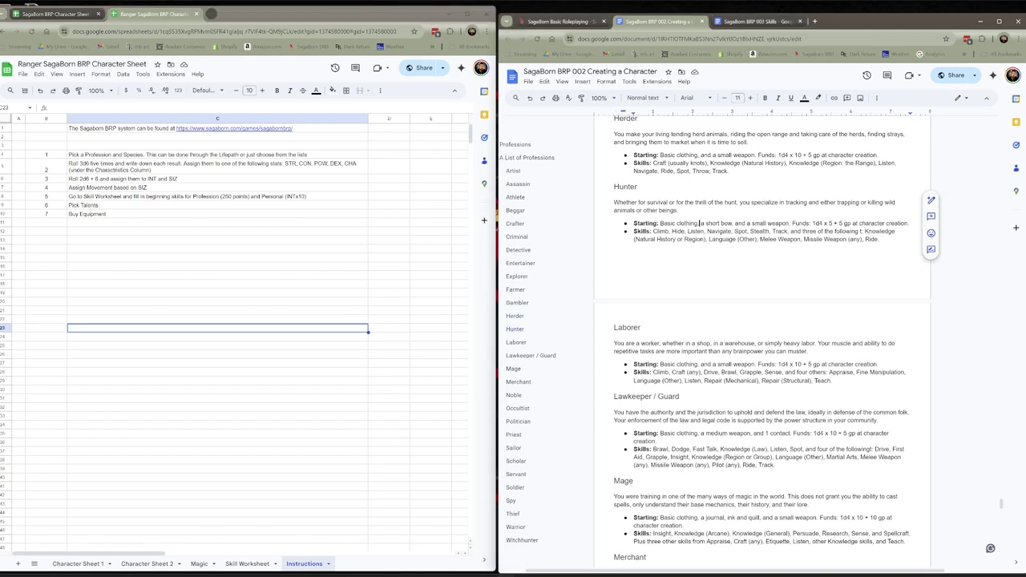
# List Basic Clothing, Short Bow and Dagger in the first three rows of the Equipment table on Character Sheet 2.
pyautogui.click(248, 563)
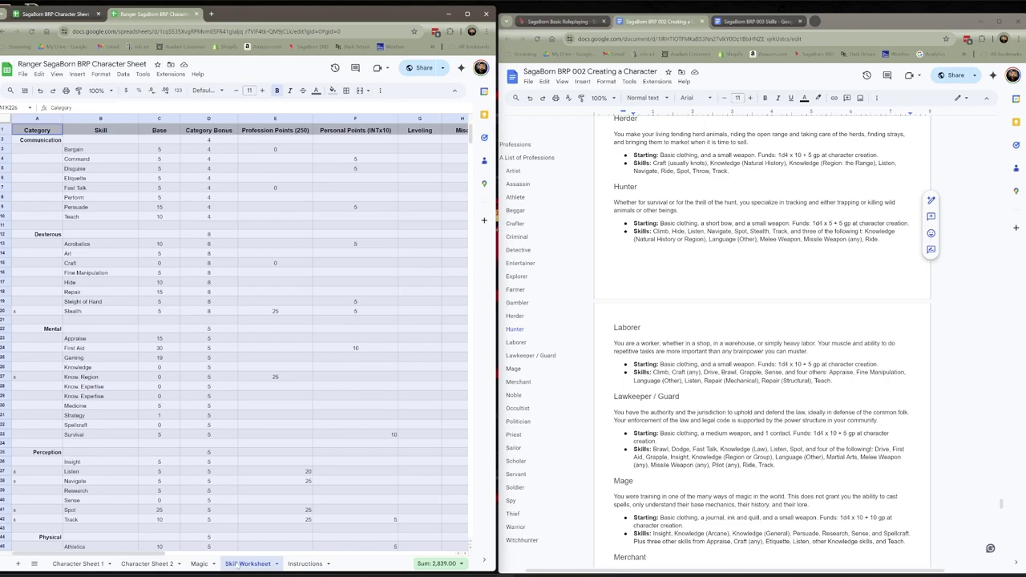
pyautogui.click(78, 564)
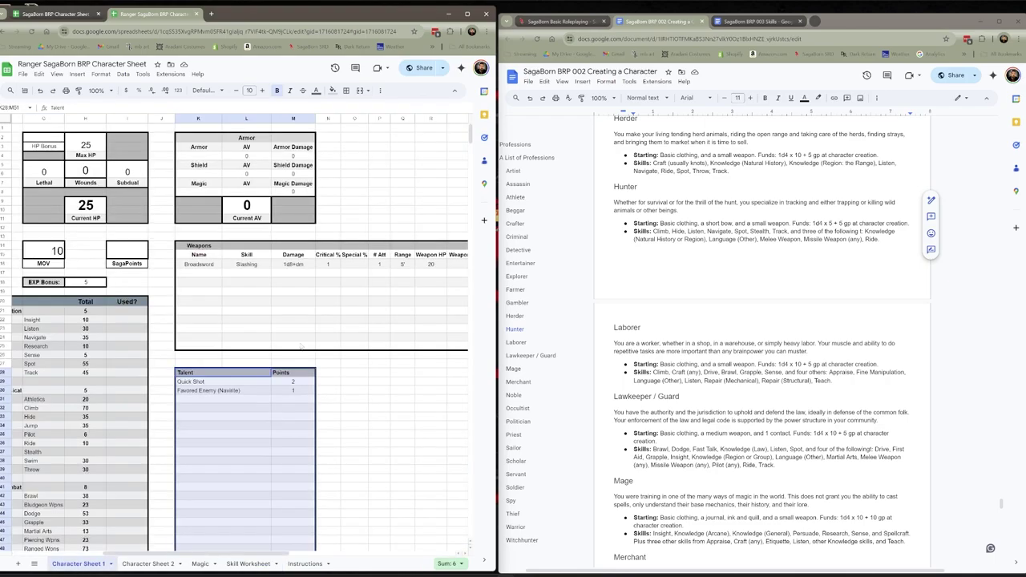
pyautogui.click(147, 564)
pyautogui.click(71, 145)
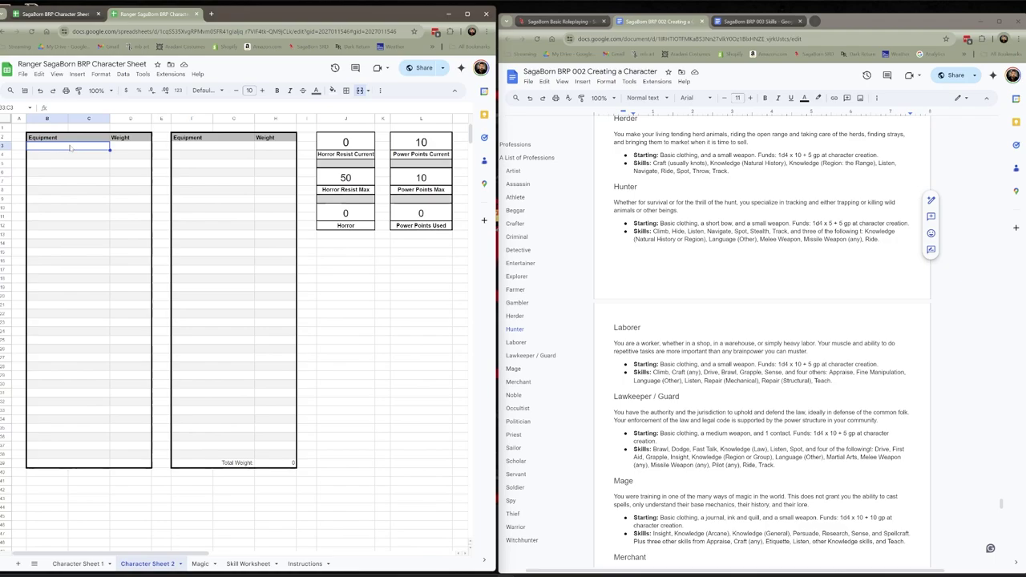
pyautogui.write('Basic Clothing:')
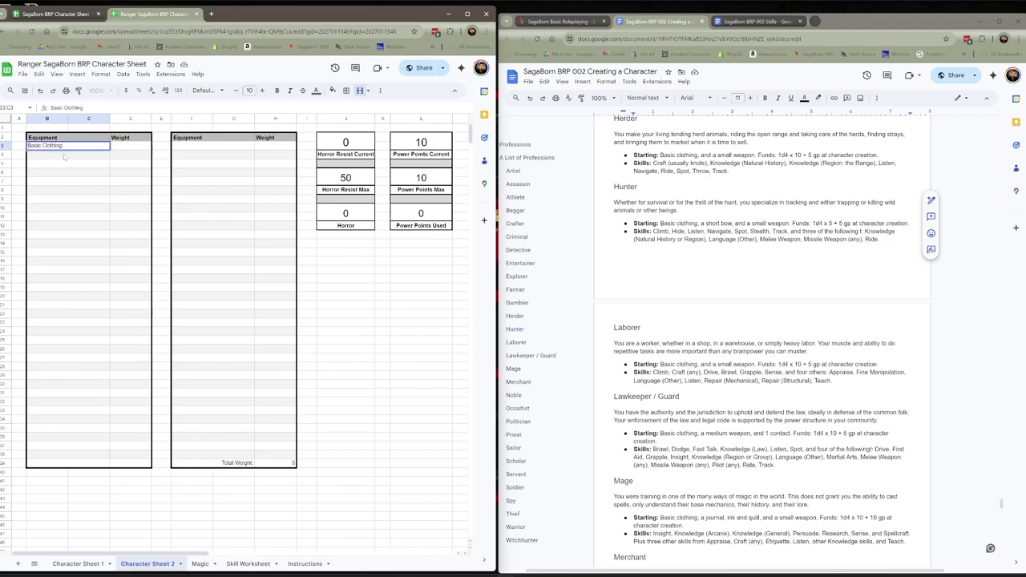
pyautogui.press('Return')
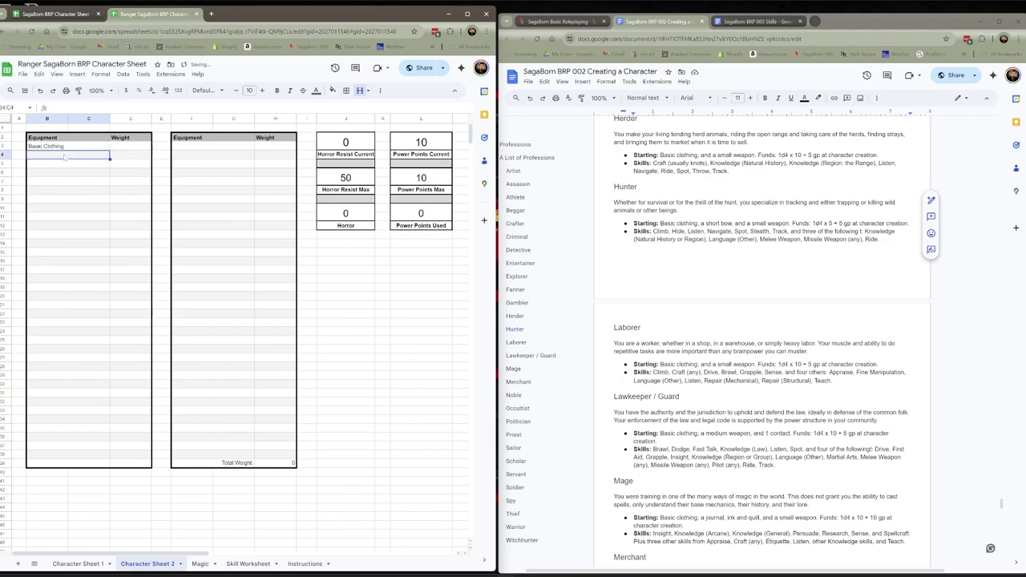
pyautogui.write('Short Bow')
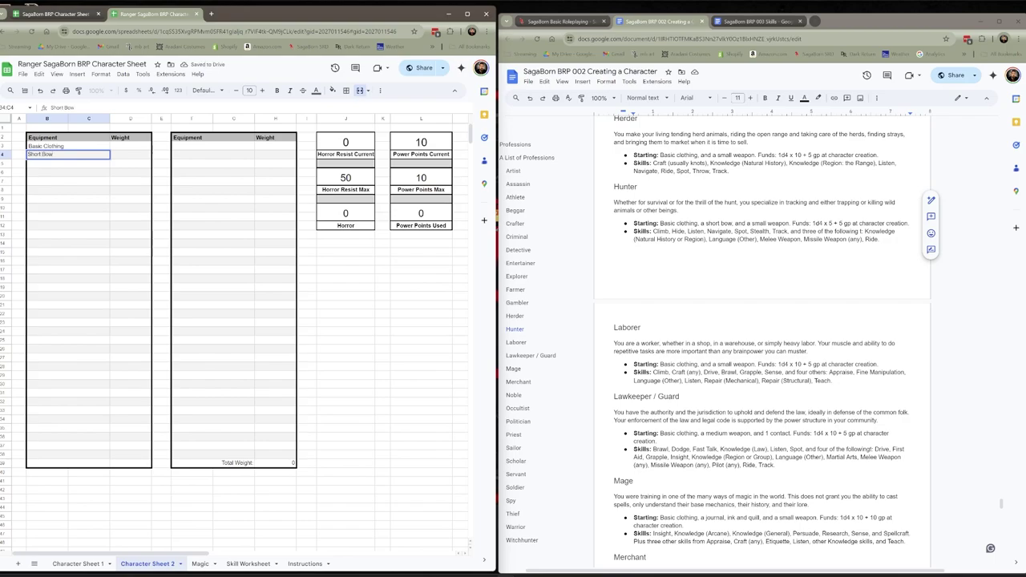
pyautogui.press('Return')
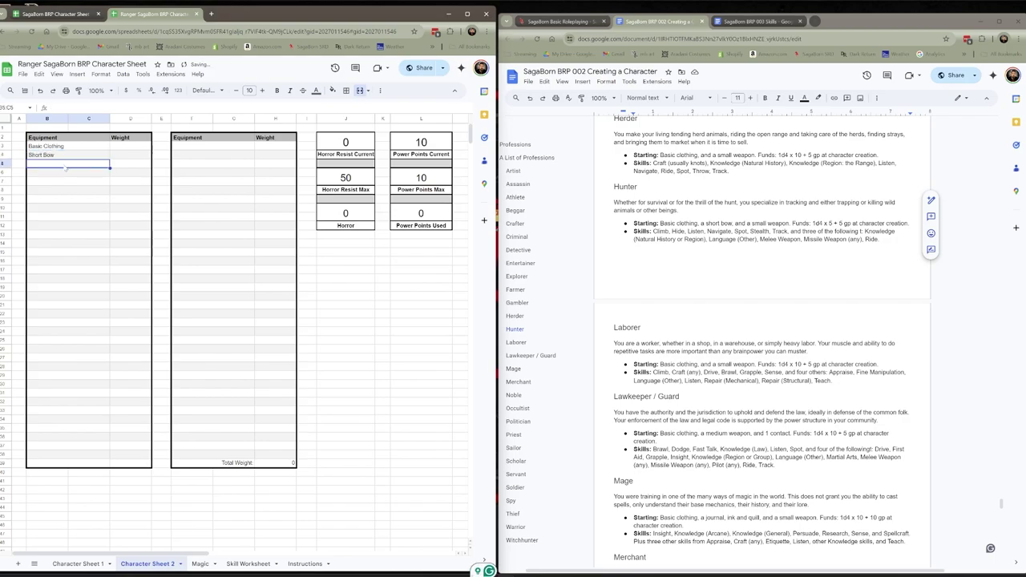
pyautogui.write('Dagger')
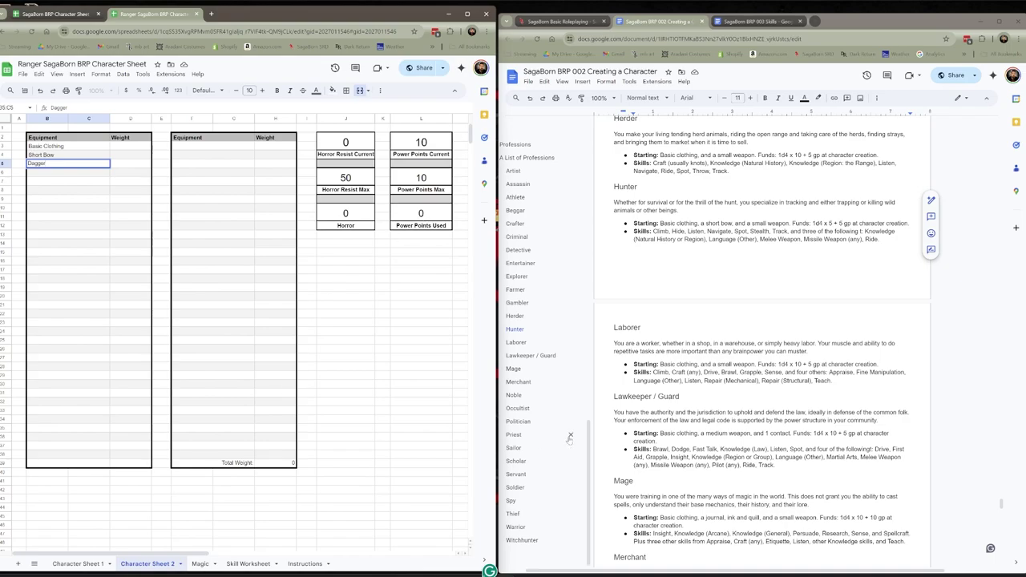
# Open the SagaBorn BRP 007 Equipment document and look over its table of goods.
pyautogui.click(579, 24)
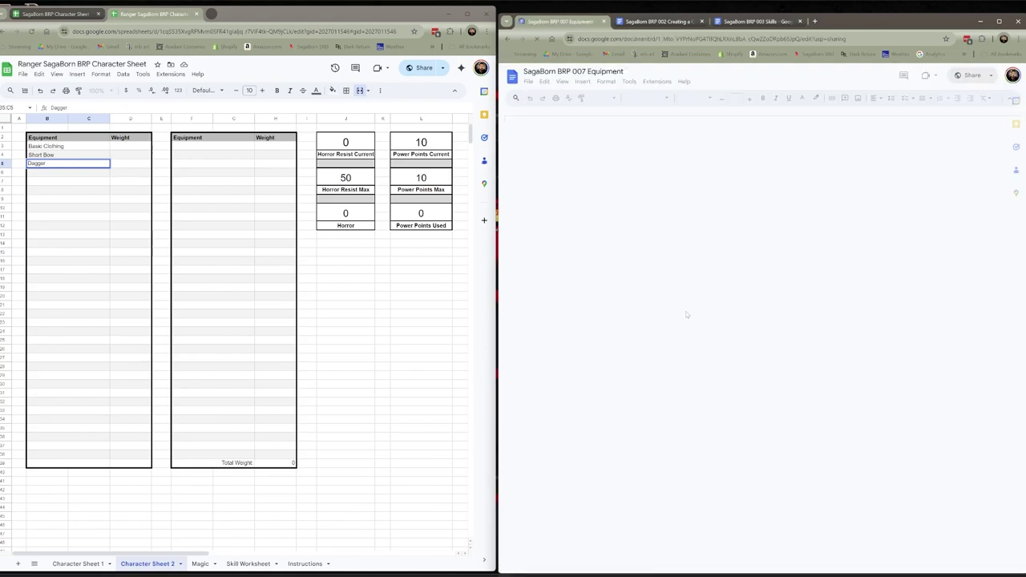
pyautogui.scroll(-2, 703, 304)
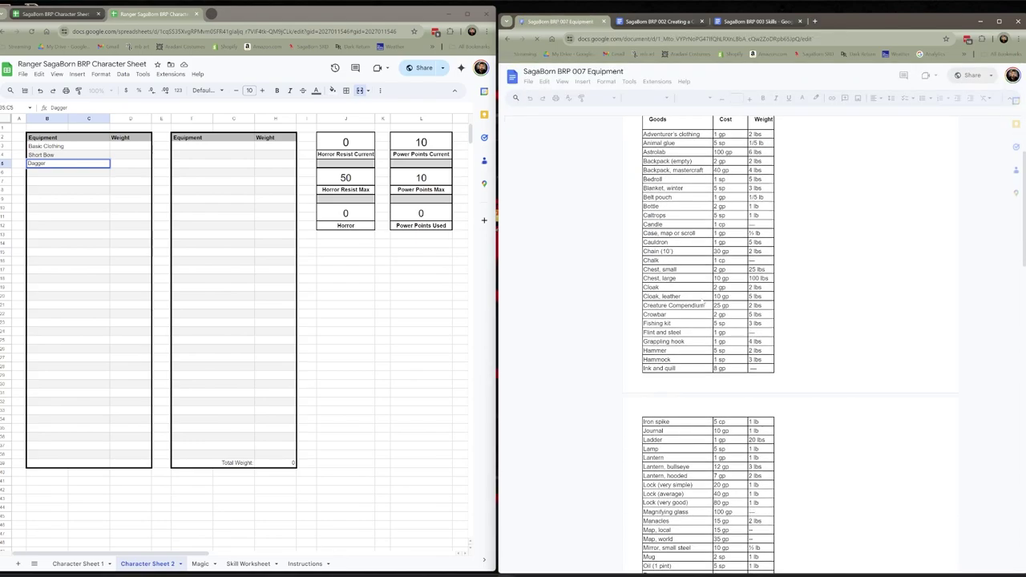
pyautogui.scroll(-5, 281, 413)
pyautogui.scroll(5, 280, 413)
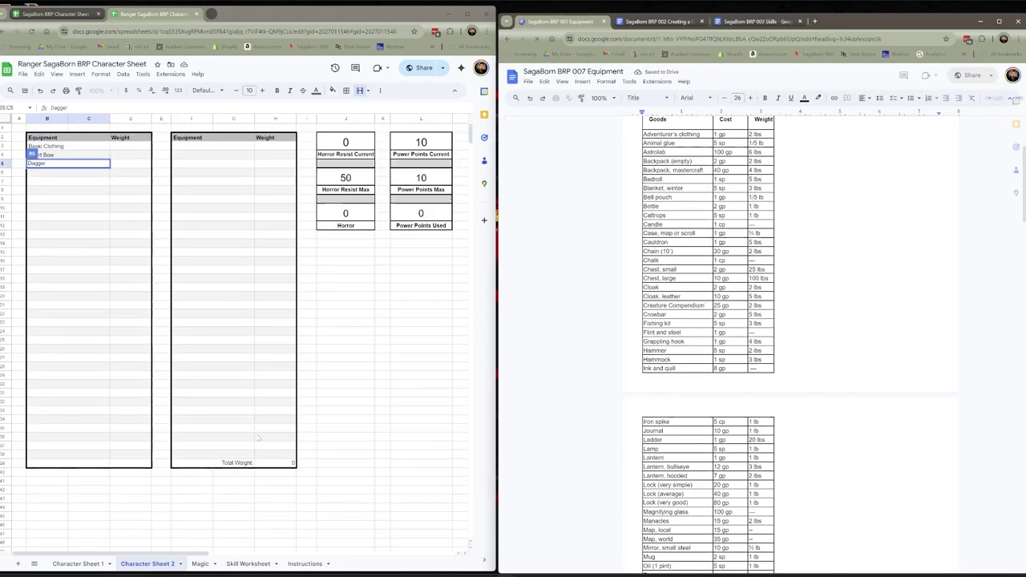
# Locate the Money table on Character Sheet 2 and set GP to 15.
pyautogui.click(78, 563)
pyautogui.scroll(-5, 424, 355)
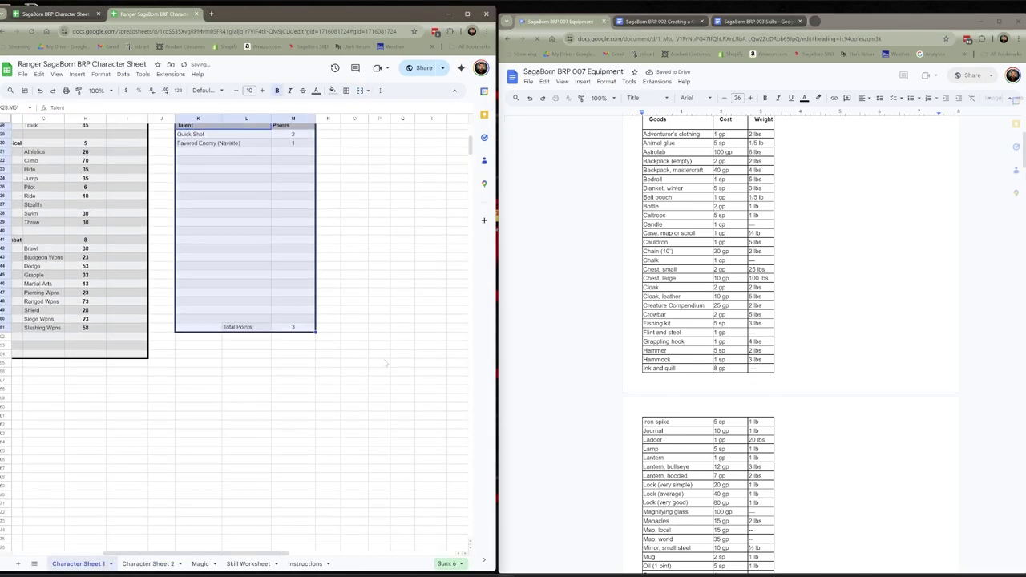
pyautogui.scroll(5, 348, 393)
pyautogui.hscroll(-5, 240, 400)
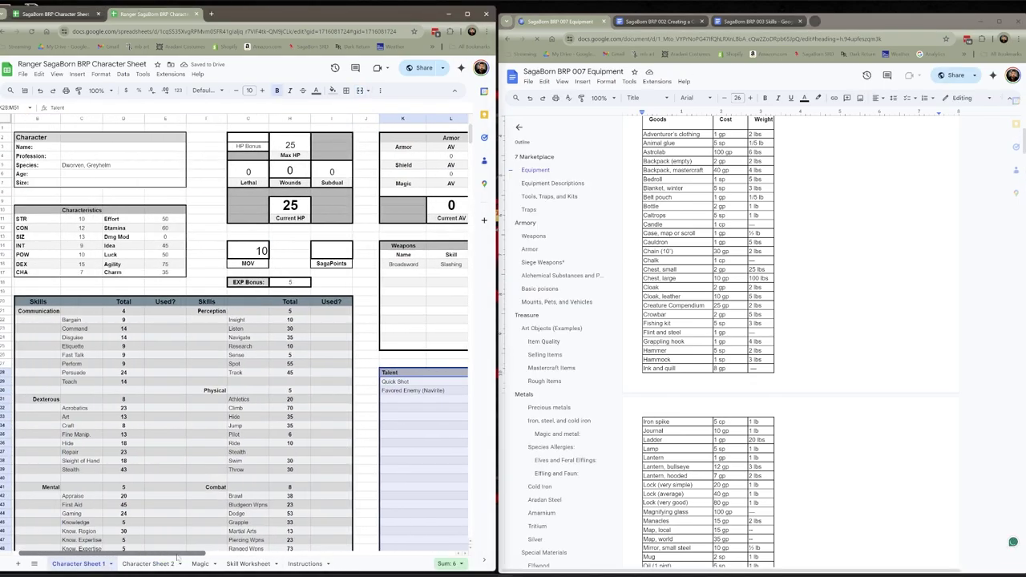
pyautogui.scroll(-5, 241, 400)
pyautogui.click(148, 564)
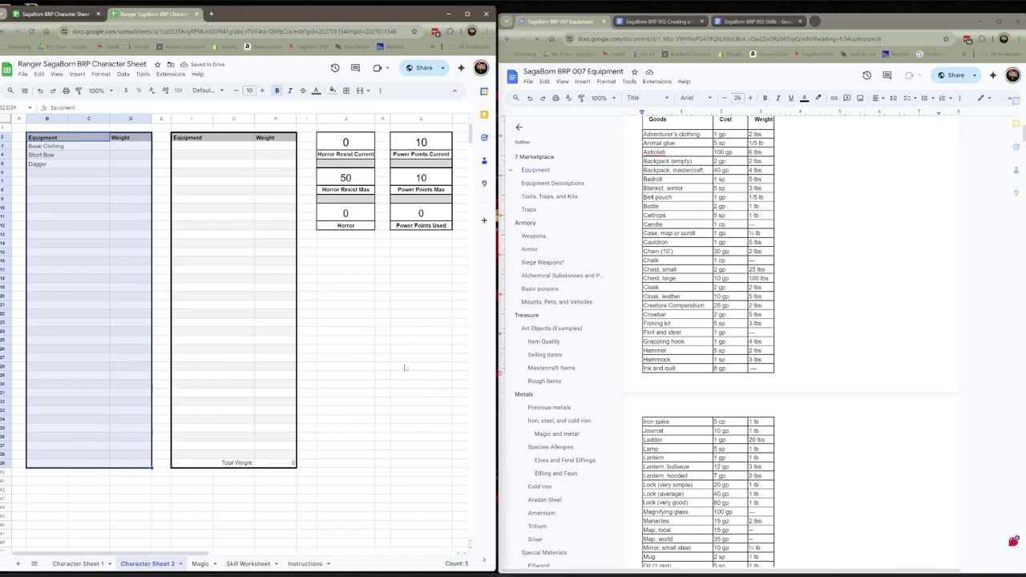
pyautogui.scroll(-5, 404, 364)
pyautogui.scroll(5, 404, 364)
pyautogui.hscroll(3, 370, 155)
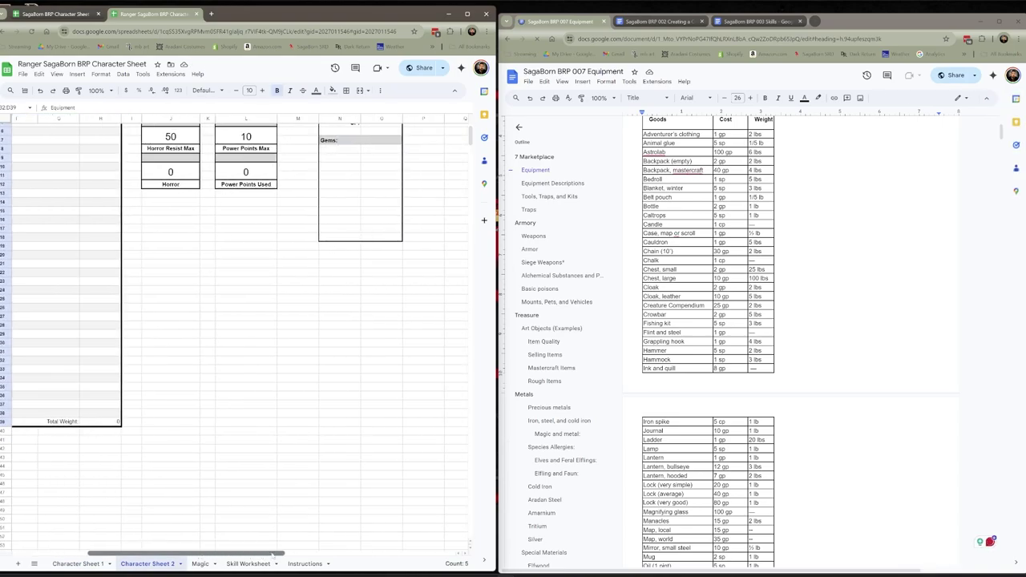
pyautogui.scroll(2, 369, 155)
pyautogui.click(373, 147)
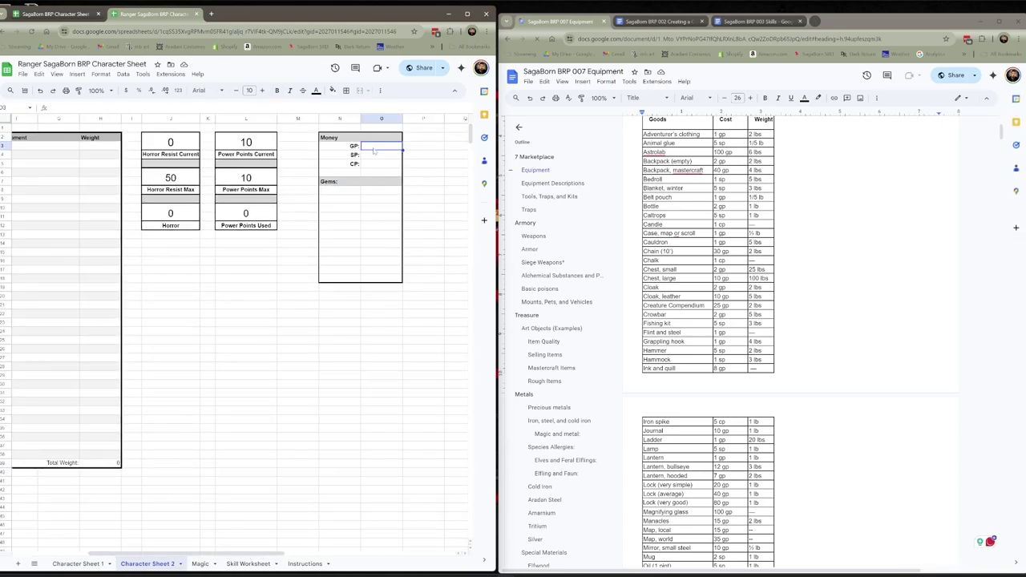
pyautogui.write('15')
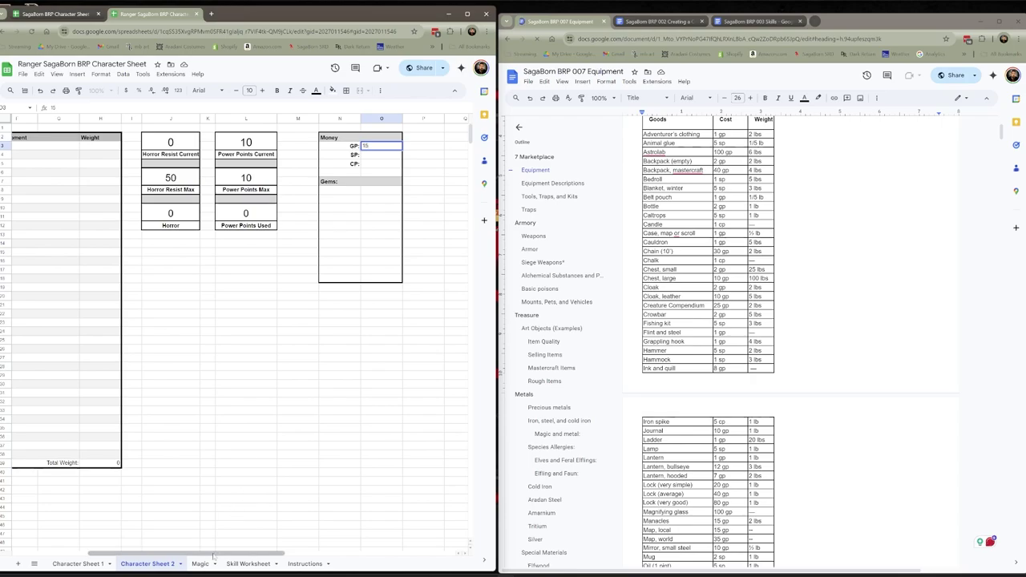
# Examine the goods prices, Equipment Descriptions and Tools, Traps, and Kits in the Equipment document, and return to the Marketplace introduction.
pyautogui.hscroll(-3, 229, 516)
pyautogui.scroll(-4, 735, 295)
pyautogui.scroll(-10, 736, 295)
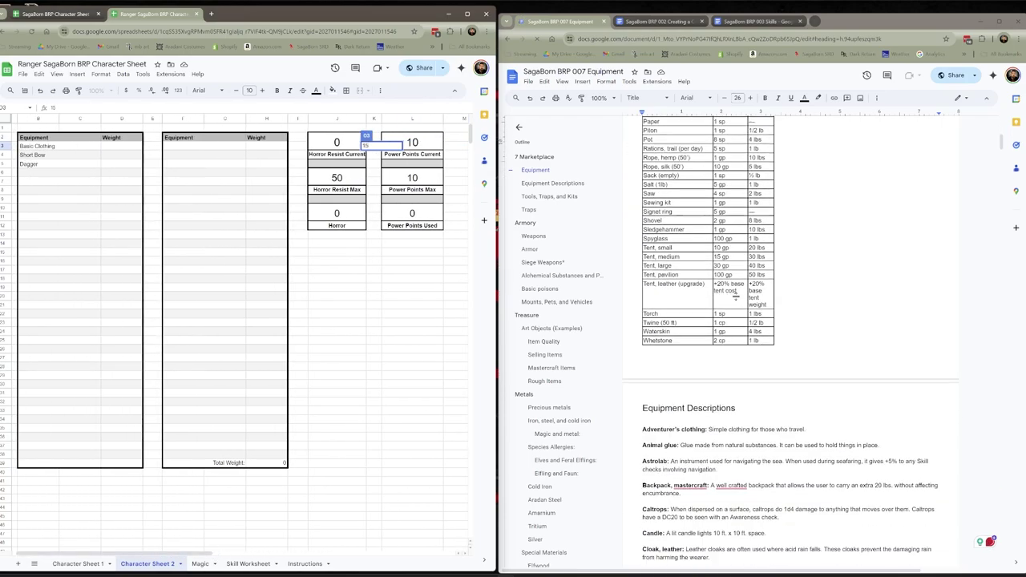
pyautogui.scroll(-10, 778, 239)
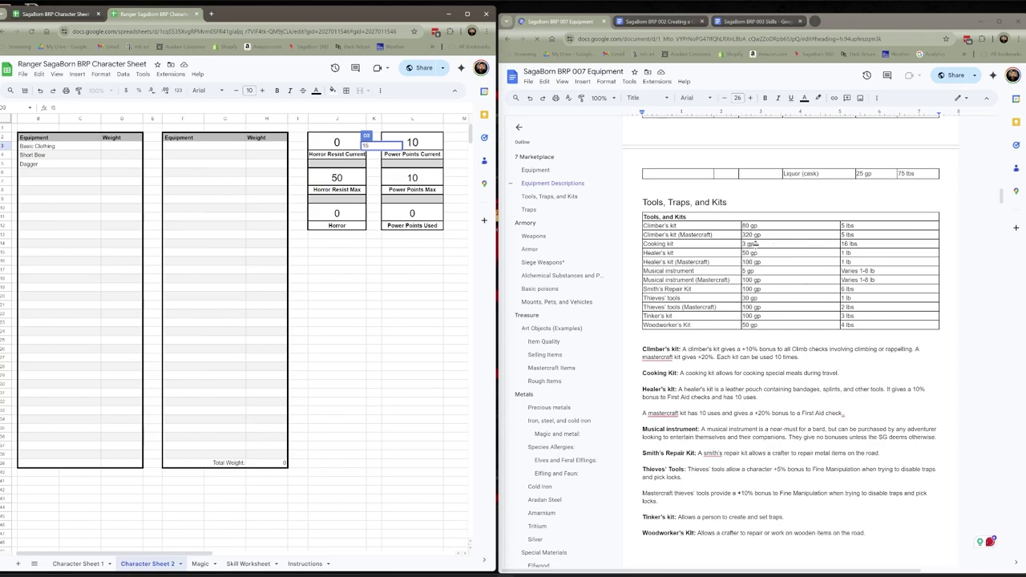
pyautogui.scroll(-5, 790, 339)
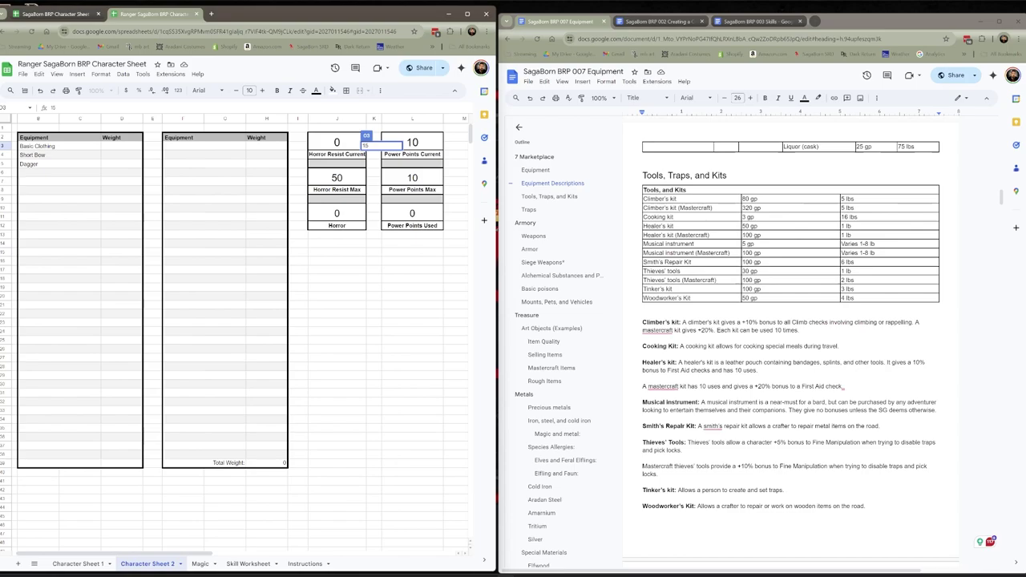
pyautogui.scroll(4, 790, 339)
pyautogui.scroll(10, 790, 339)
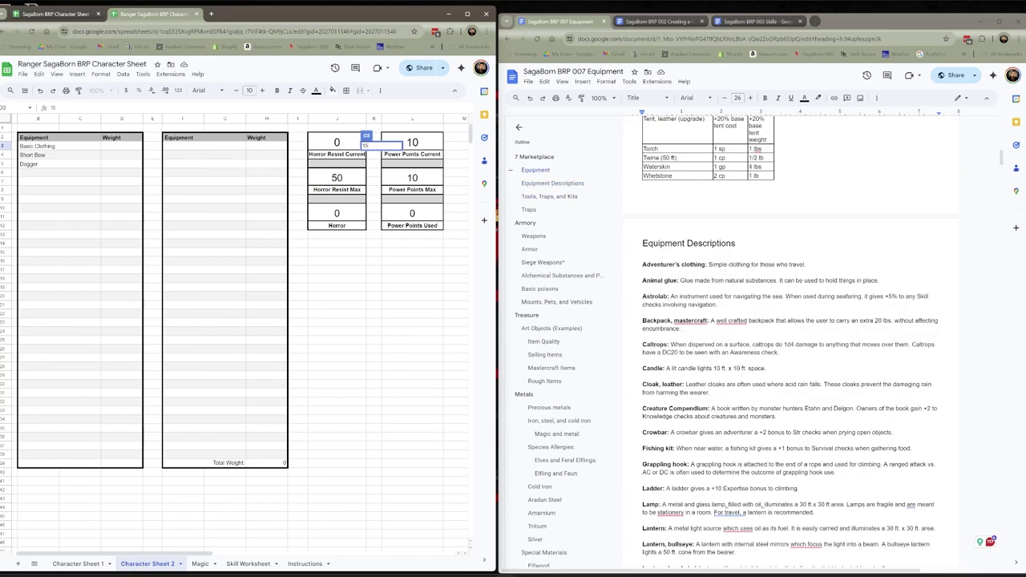
pyautogui.scroll(12, 791, 339)
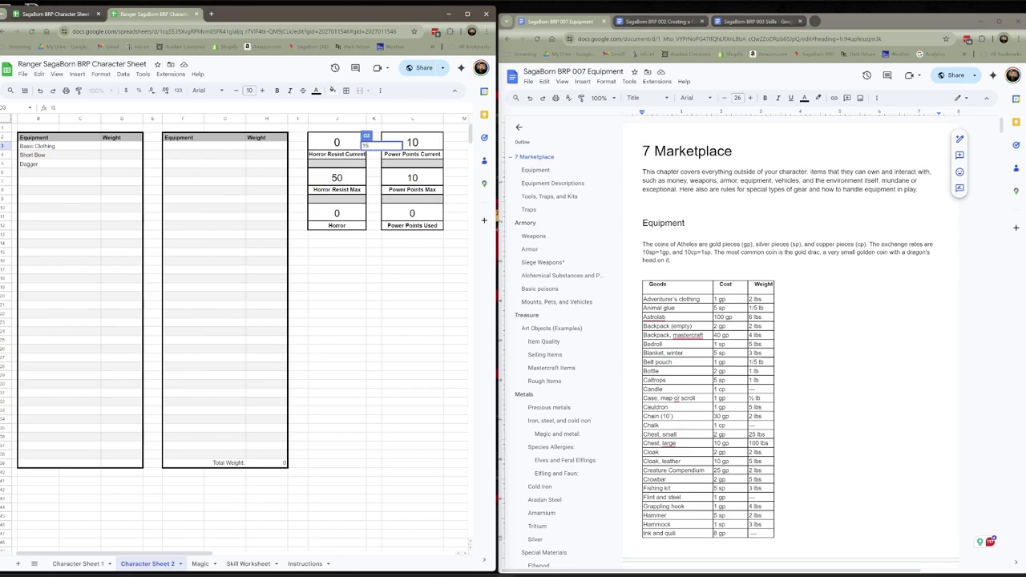
pyautogui.click(362, 324)
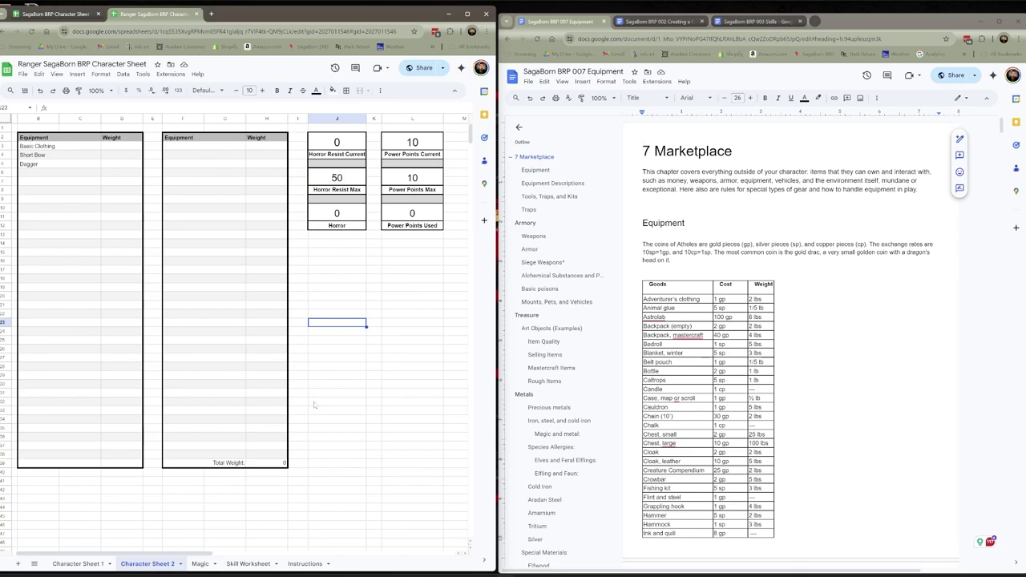
# Add ShortBow as a weapon name in the row below Broadsword in the Weapons table on Character Sheet 1.
pyautogui.click(69, 564)
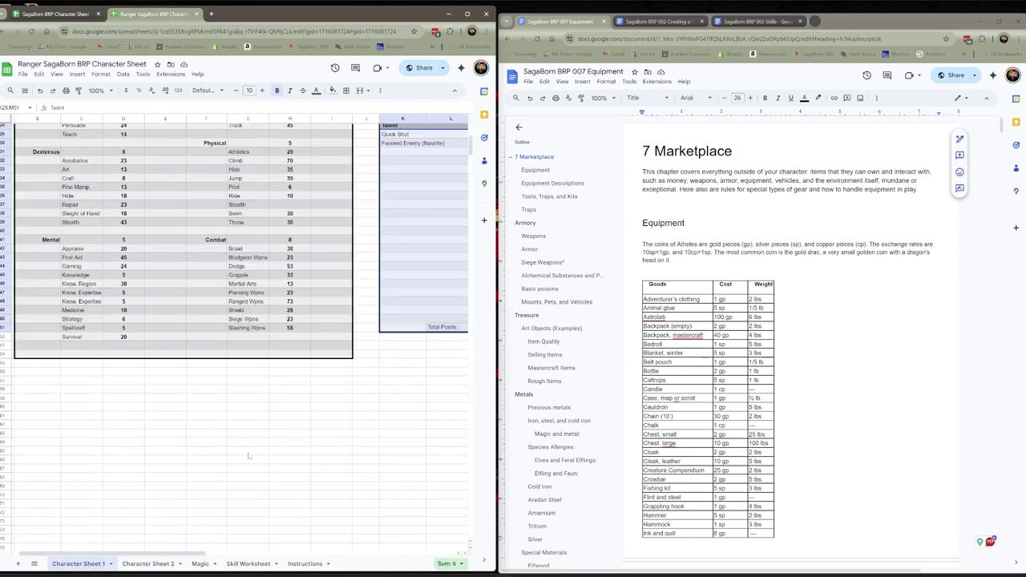
pyautogui.scroll(5, 248, 456)
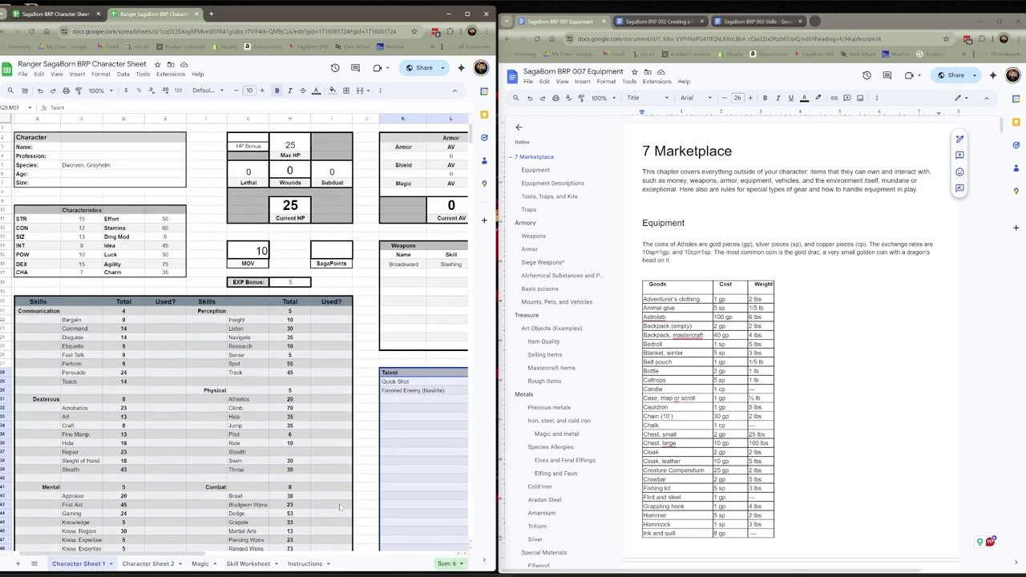
pyautogui.hscroll(6, 201, 280)
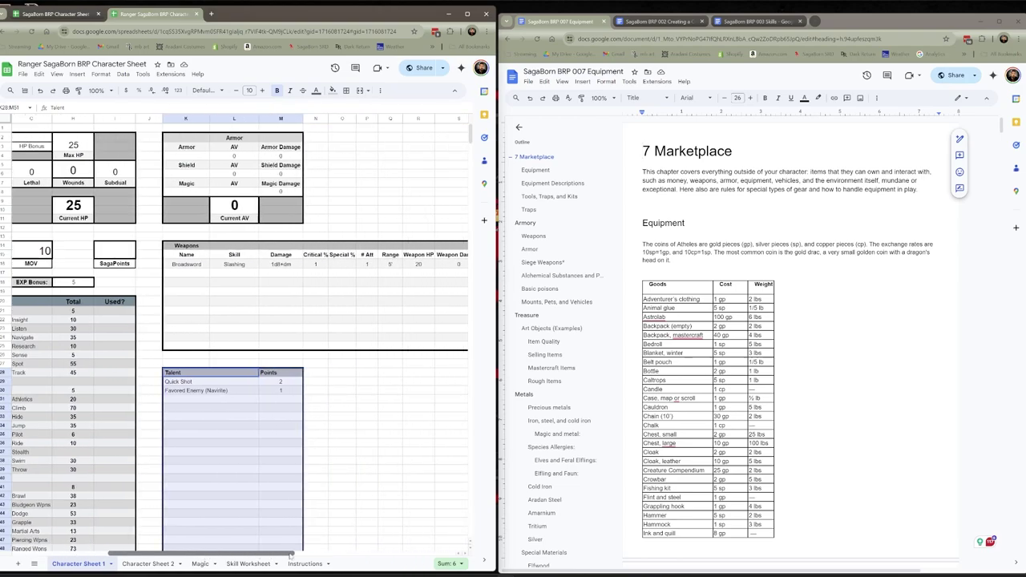
pyautogui.click(159, 274)
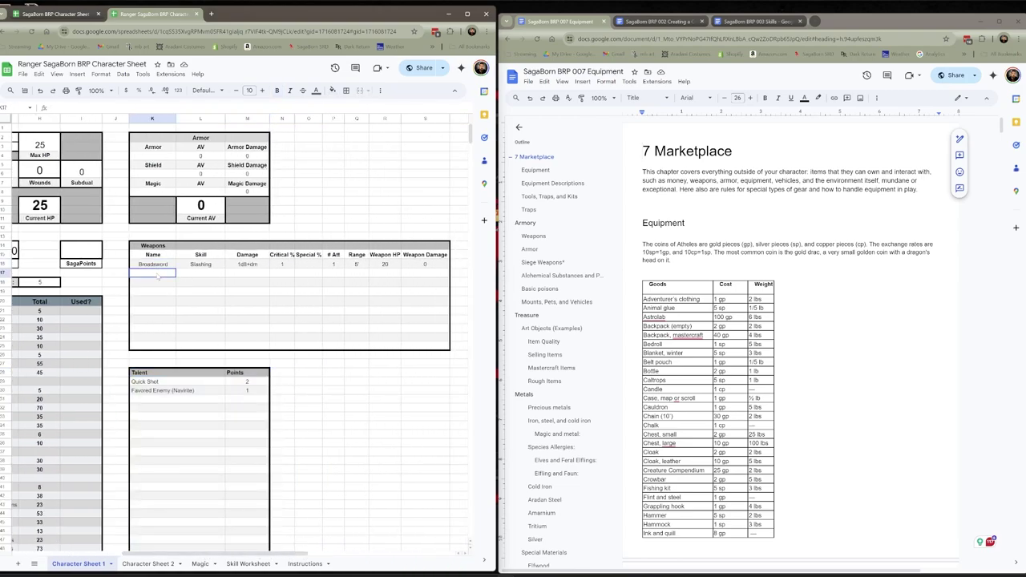
pyautogui.write('ShortBow')
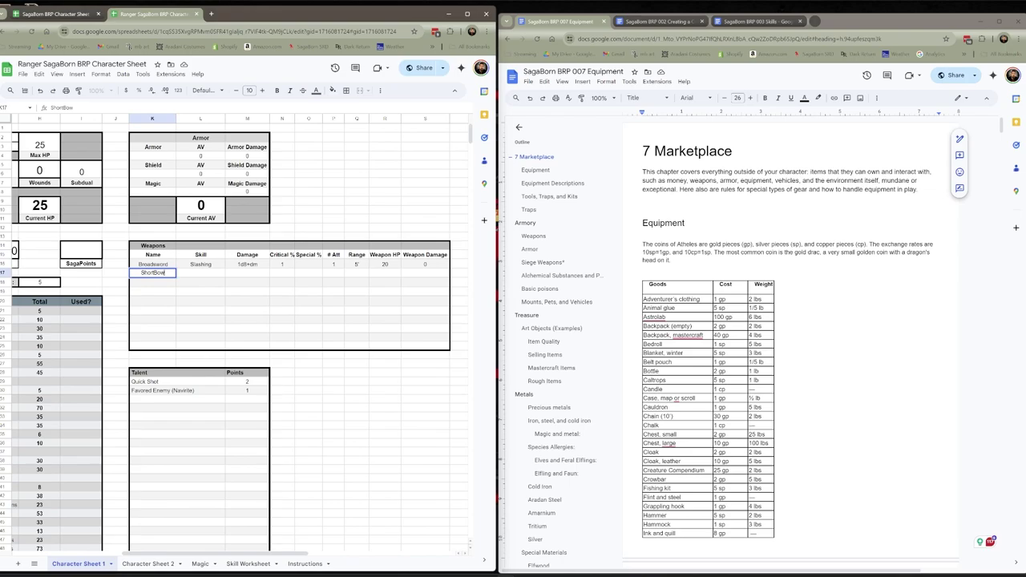
# Clear the entire Broadsword row from the Weapons table.
pyautogui.click(169, 268)
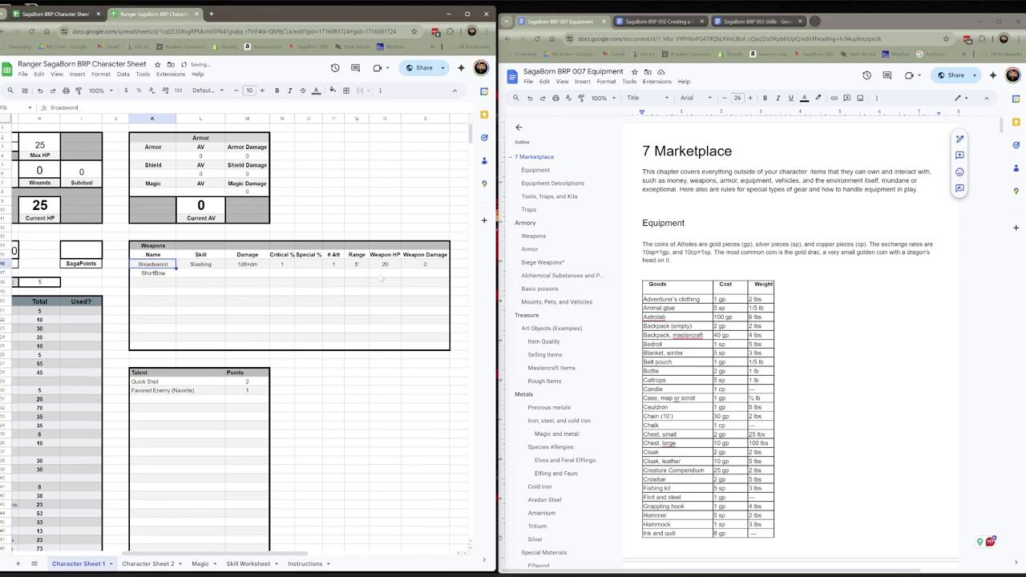
pyautogui.keyDown('shift'); pyautogui.click(425, 267); pyautogui.keyUp('shift')
pyautogui.press('Delete')
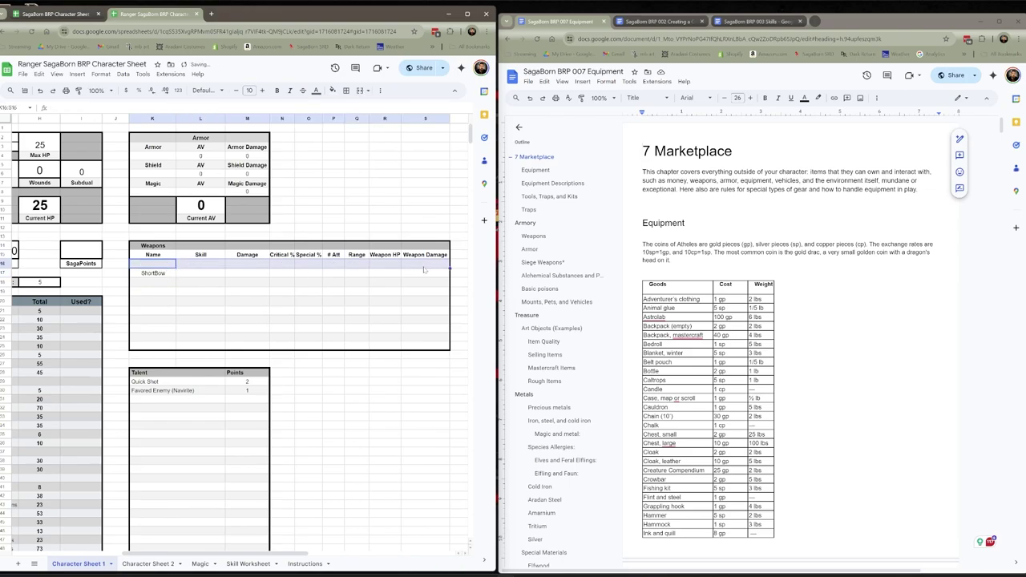
# Set the ShortBow's skill to Ranged Weapon and check the combat skills in the Skills table.
pyautogui.click(212, 277)
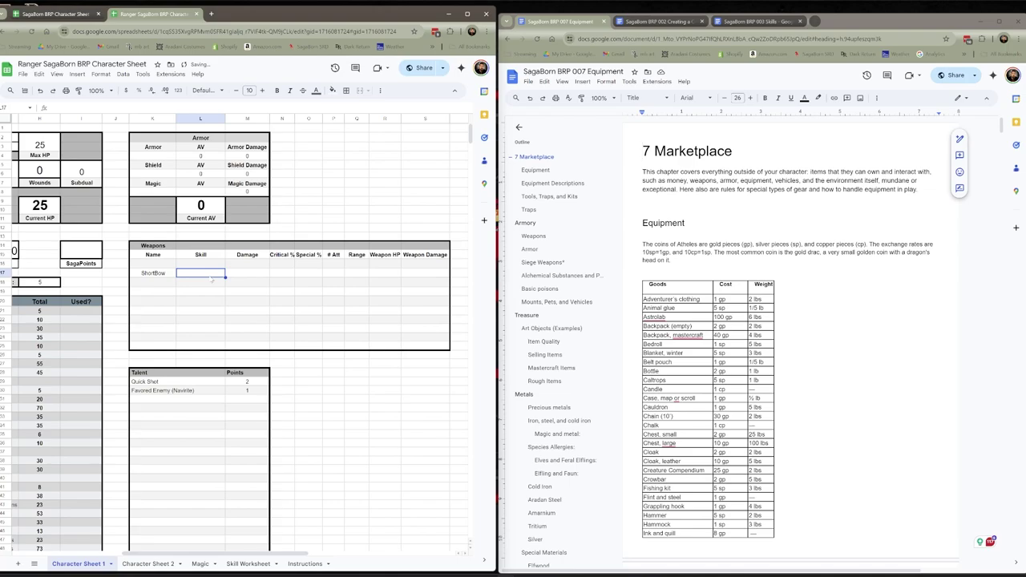
pyautogui.write('Ranged')
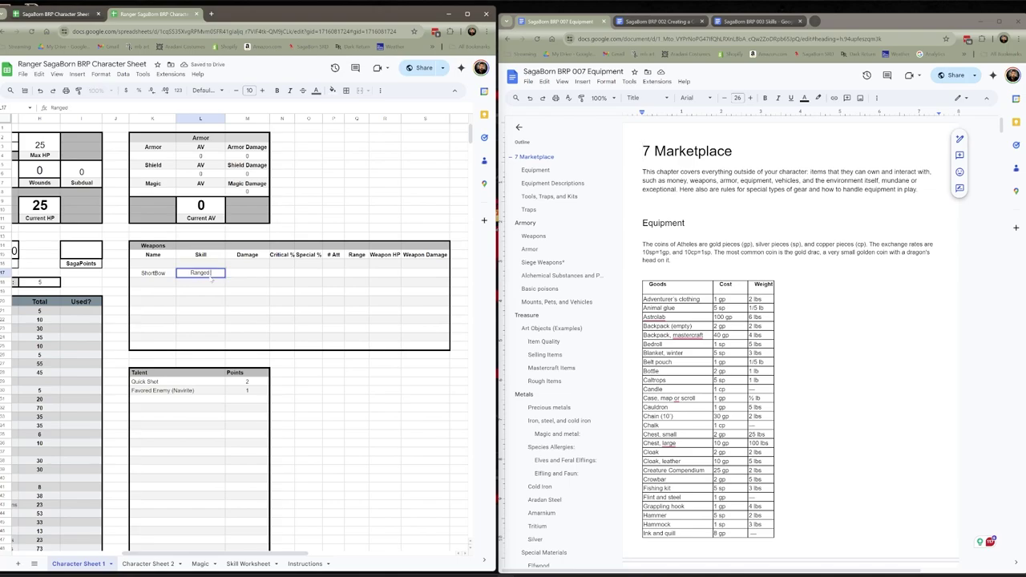
pyautogui.write(' Weapon')
pyautogui.scroll(-5, 249, 546)
pyautogui.hscroll(-3, 249, 546)
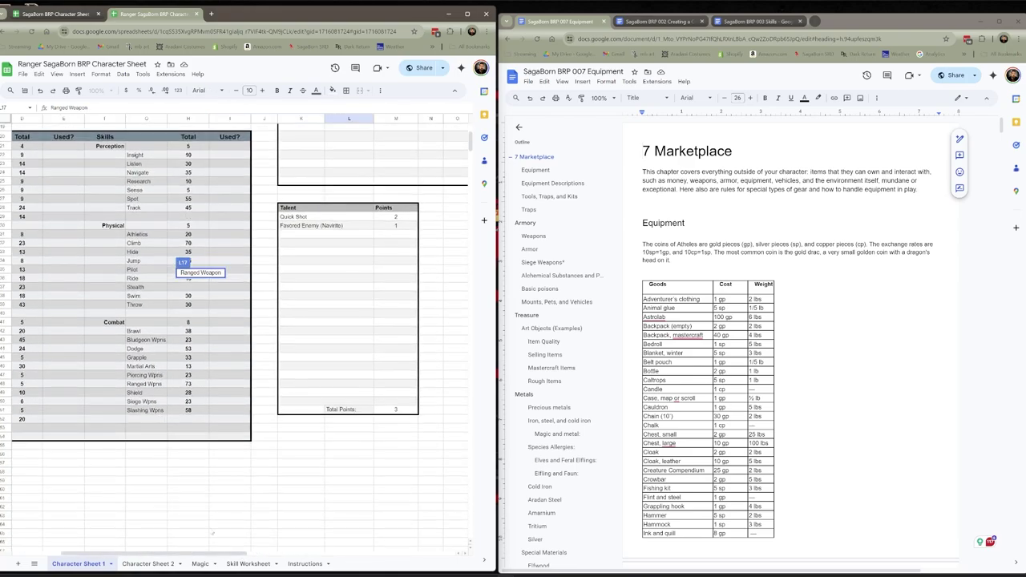
pyautogui.hscroll(-3, 210, 553)
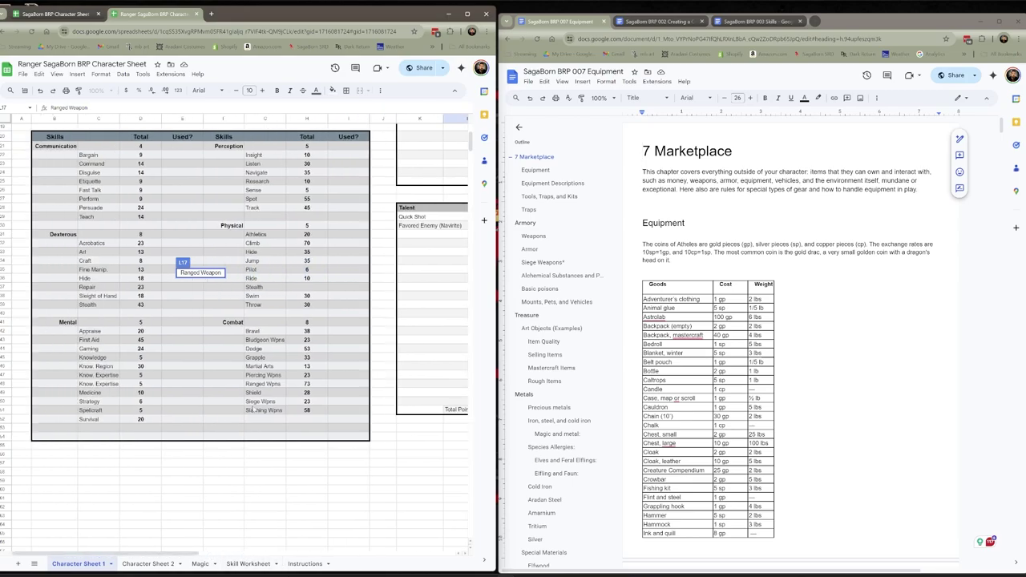
pyautogui.click(182, 480)
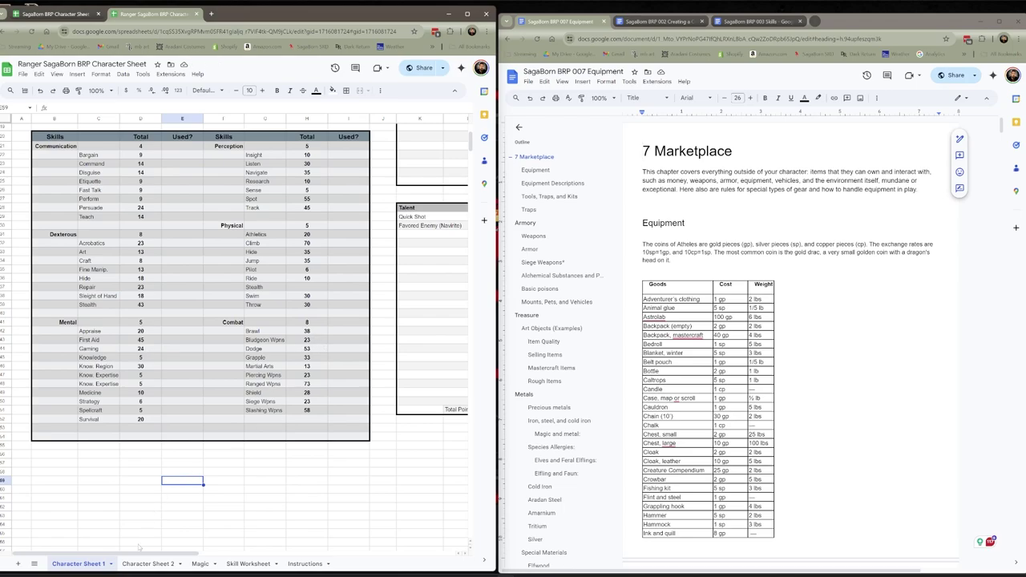
# Mark Ranged Wpns as used with an x in the Combat group of the Skills table.
pyautogui.hscroll(3, 138, 547)
pyautogui.scroll(5, 279, 294)
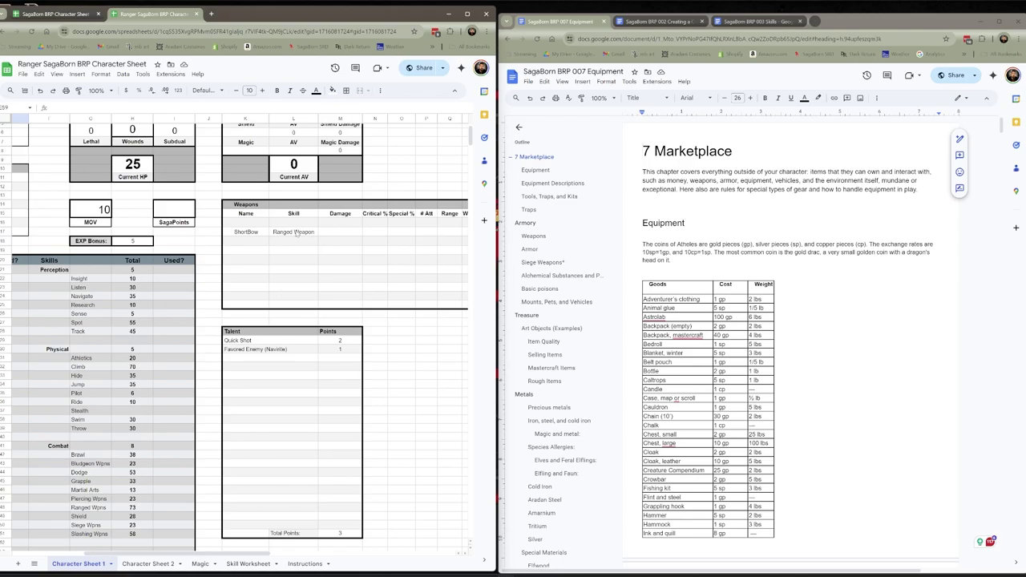
pyautogui.scroll(-2, 205, 369)
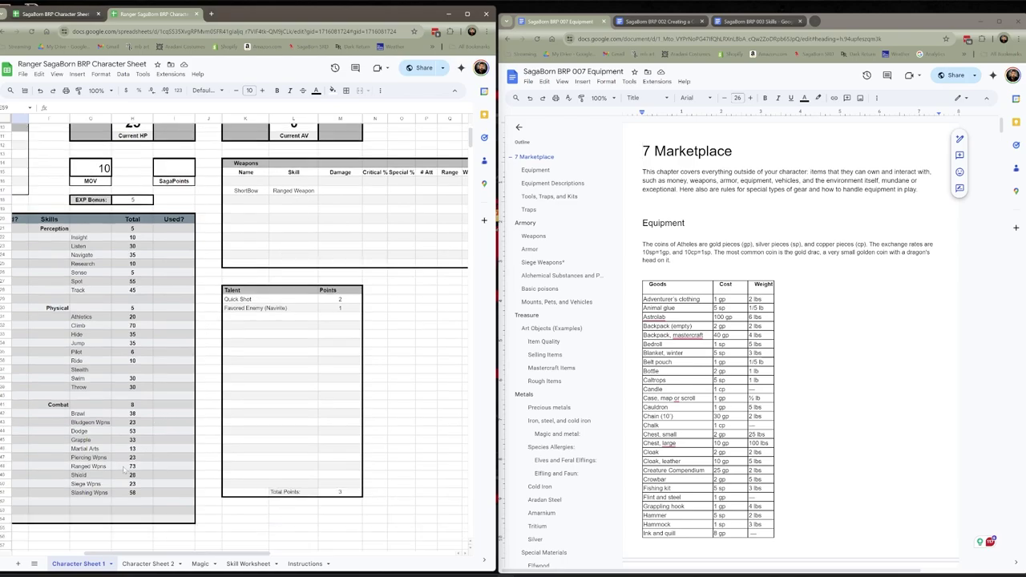
pyautogui.click(172, 477)
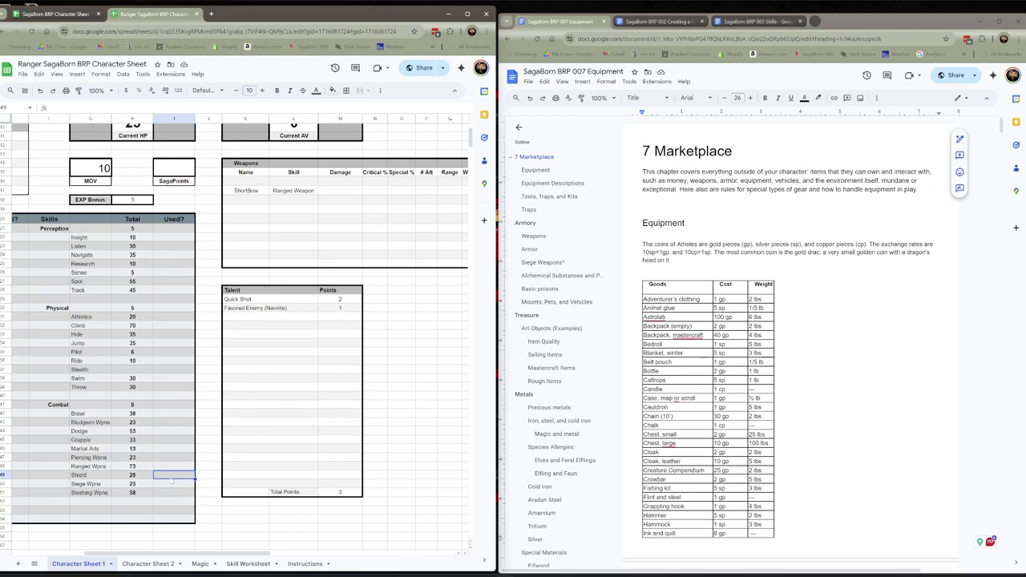
pyautogui.write('x')
pyautogui.click(182, 469)
pyautogui.write('x')
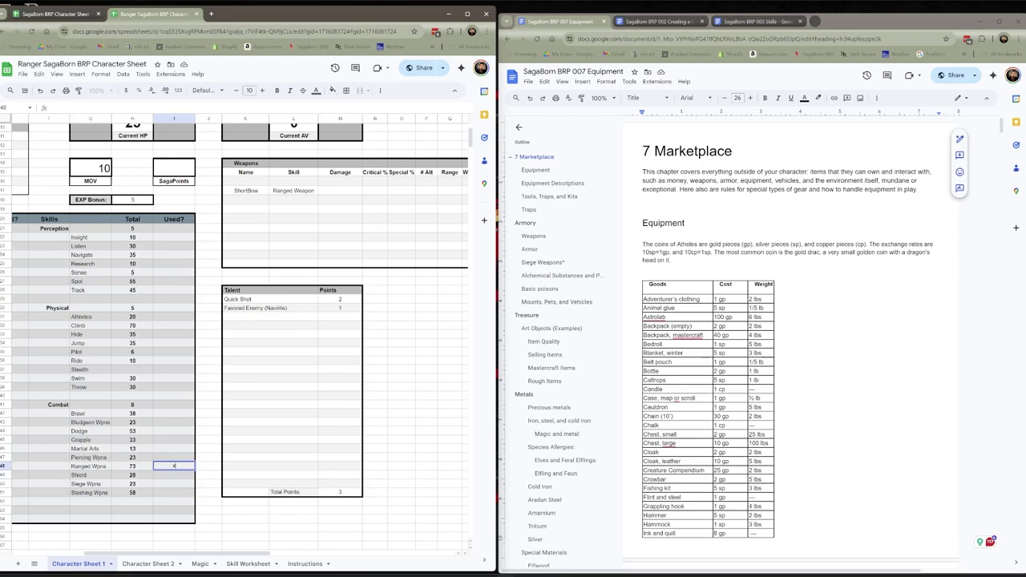
pyautogui.click(237, 537)
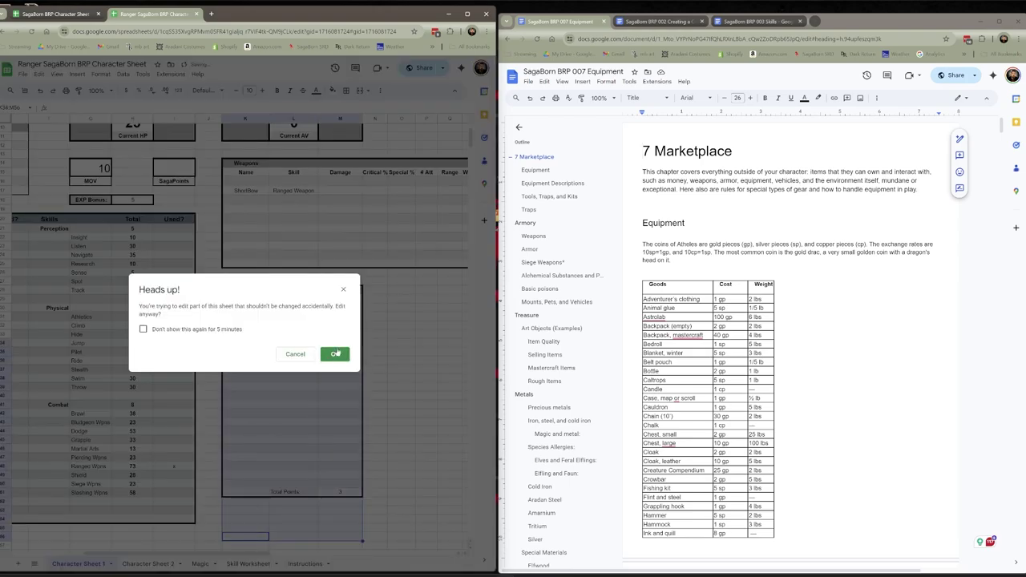
pyautogui.click(335, 354)
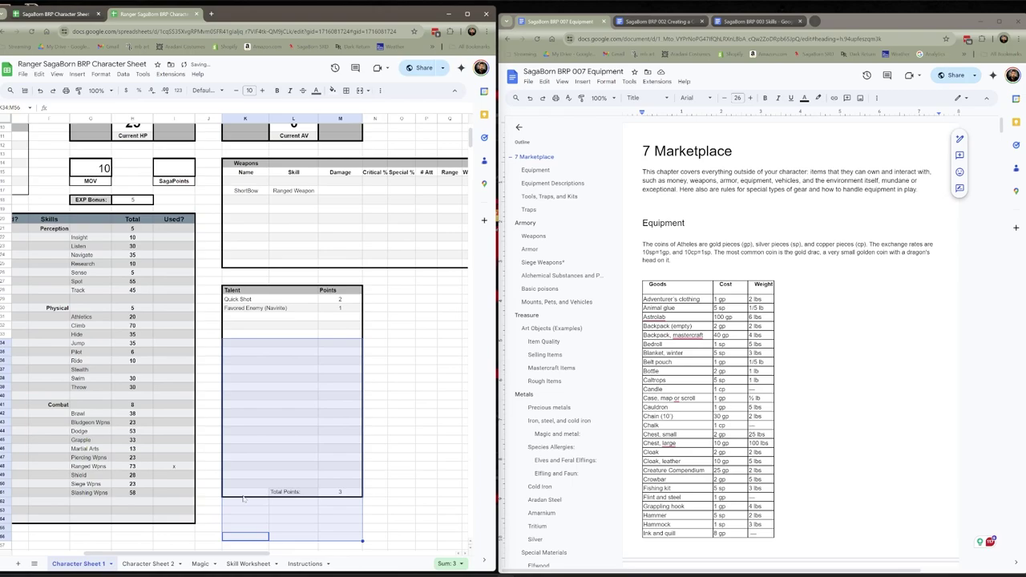
pyautogui.click(420, 506)
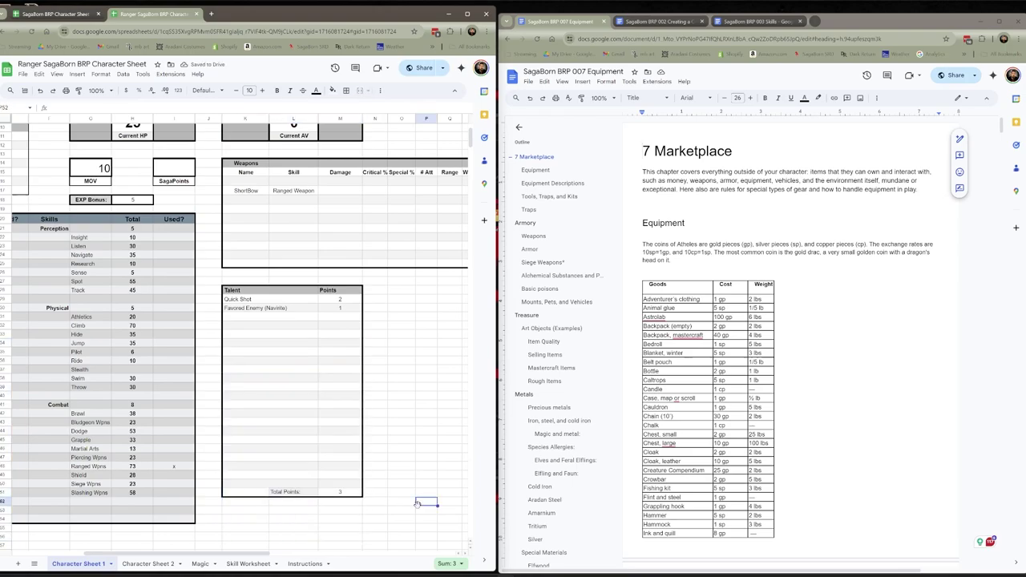
# Look up Leather, Soft in the armor table under the Armor section of the Equipment document.
pyautogui.scroll(3, 411, 485)
pyautogui.moveTo(257, 558)
pyautogui.mouseDown()
pyautogui.moveTo(188, 559)
pyautogui.moveTo(243, 562)
pyautogui.mouseUp()
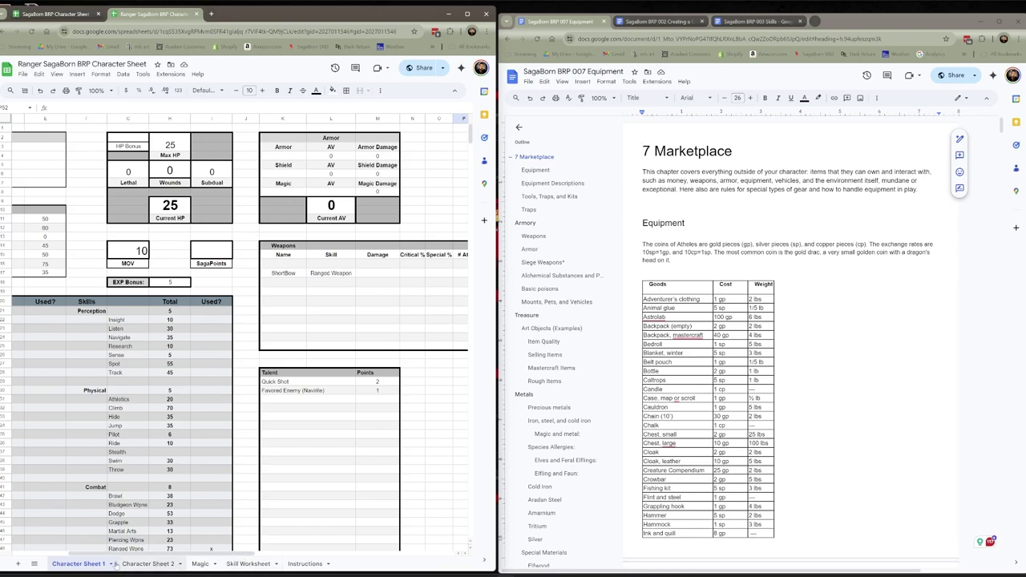
pyautogui.click(147, 564)
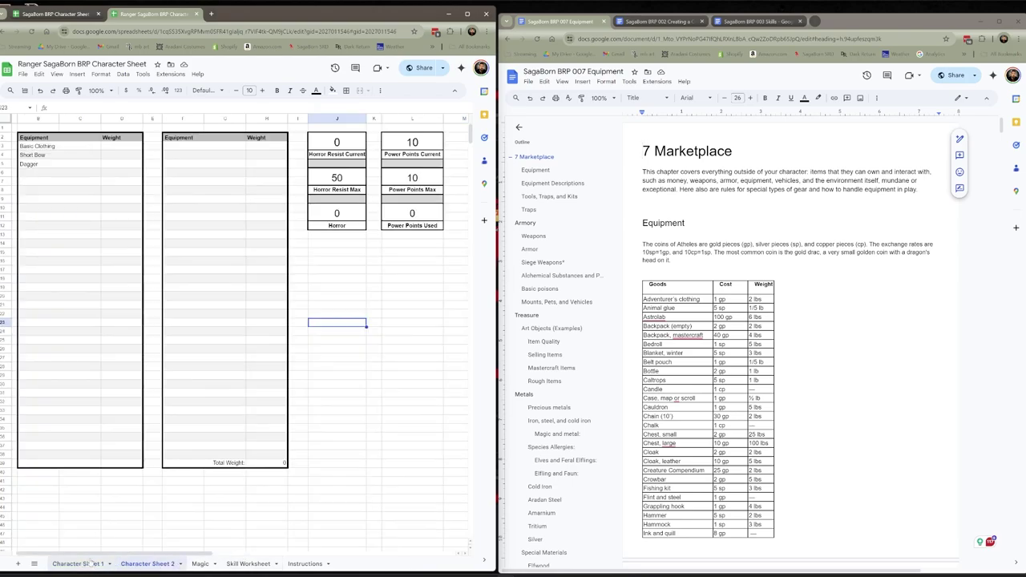
pyautogui.scroll(-3, 676, 370)
pyautogui.scroll(-3, 706, 345)
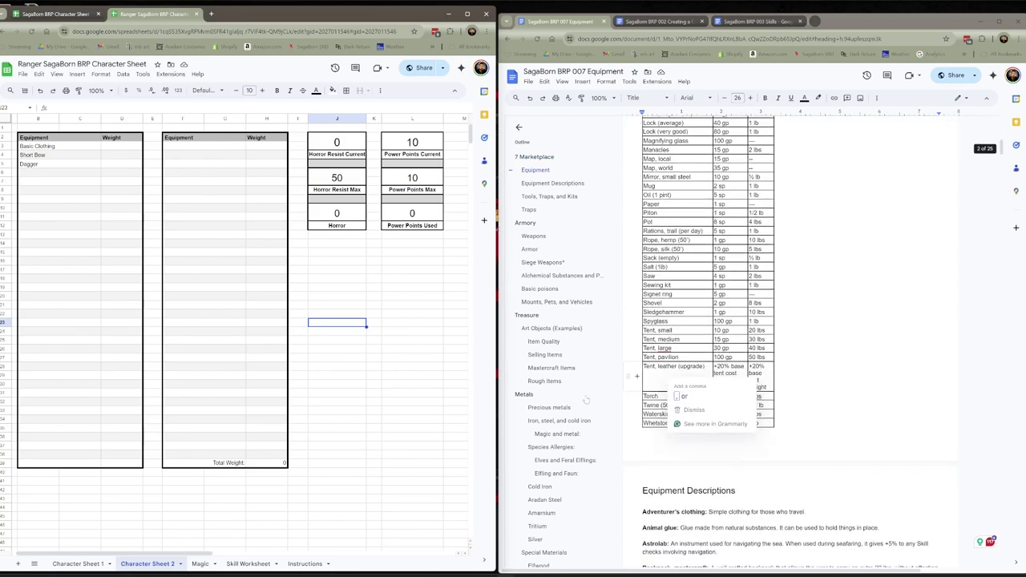
pyautogui.click(532, 249)
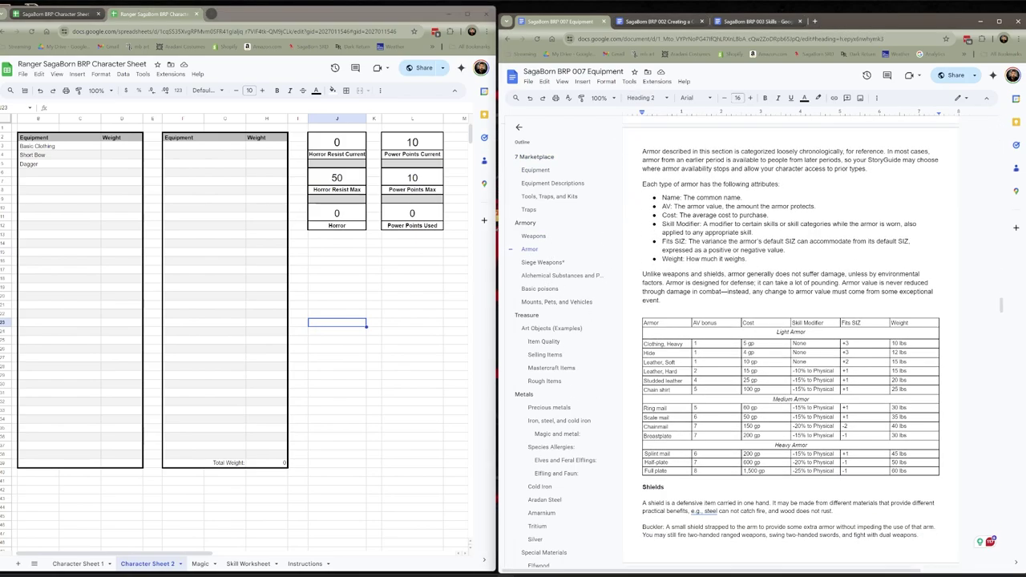
pyautogui.click(695, 361)
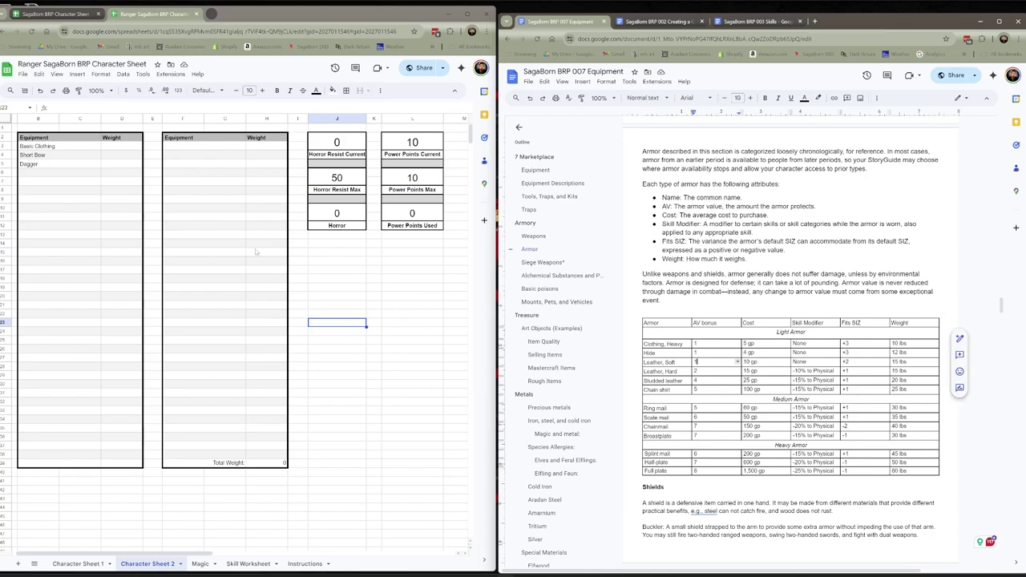
# Clear the GP amount in the Money table on Character Sheet 2.
pyautogui.click(48, 174)
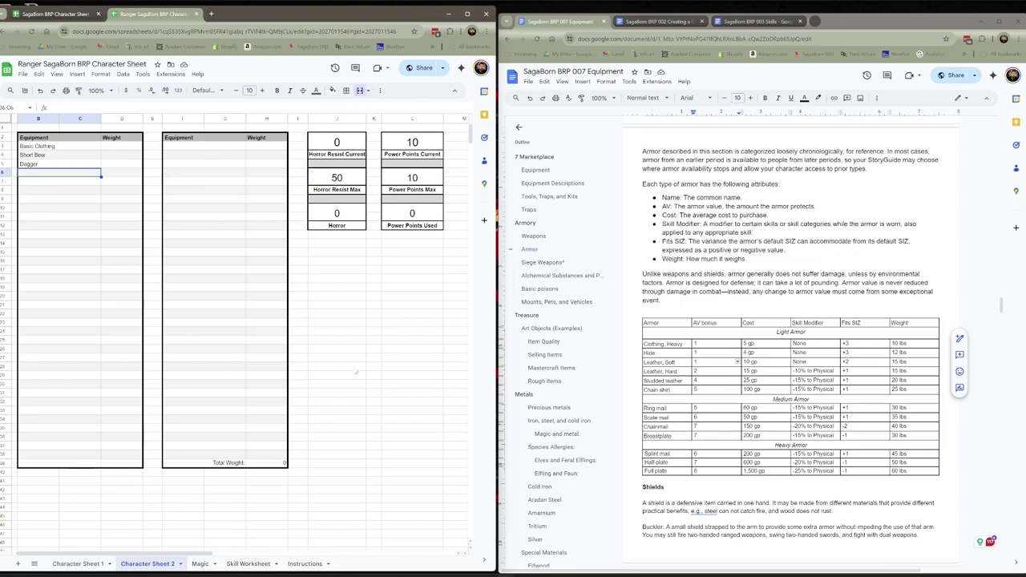
pyautogui.moveTo(207, 551); pyautogui.dragTo(263, 553)
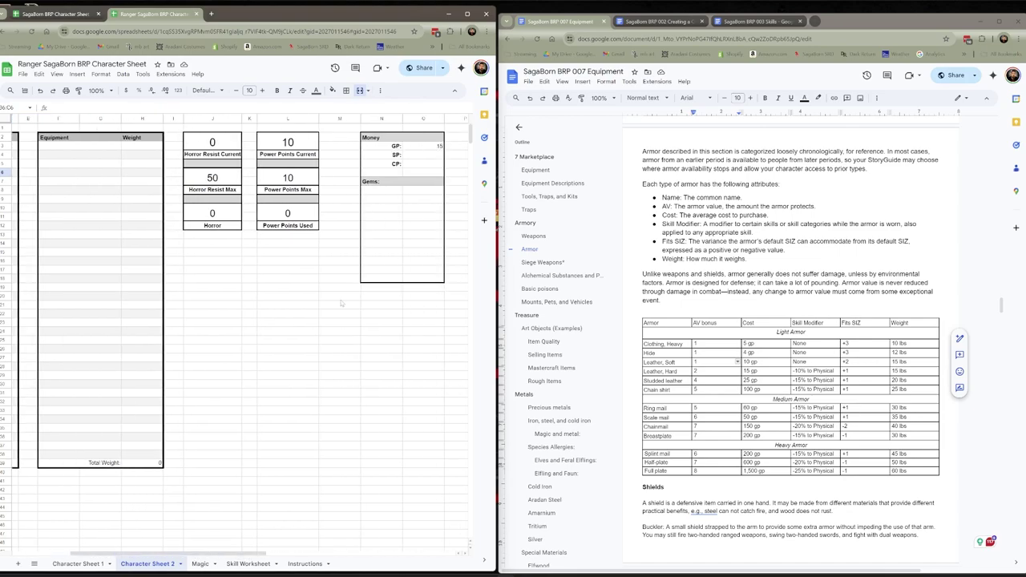
pyautogui.click(431, 149)
pyautogui.doubleClick(431, 149)
pyautogui.doubleClick(444, 148)
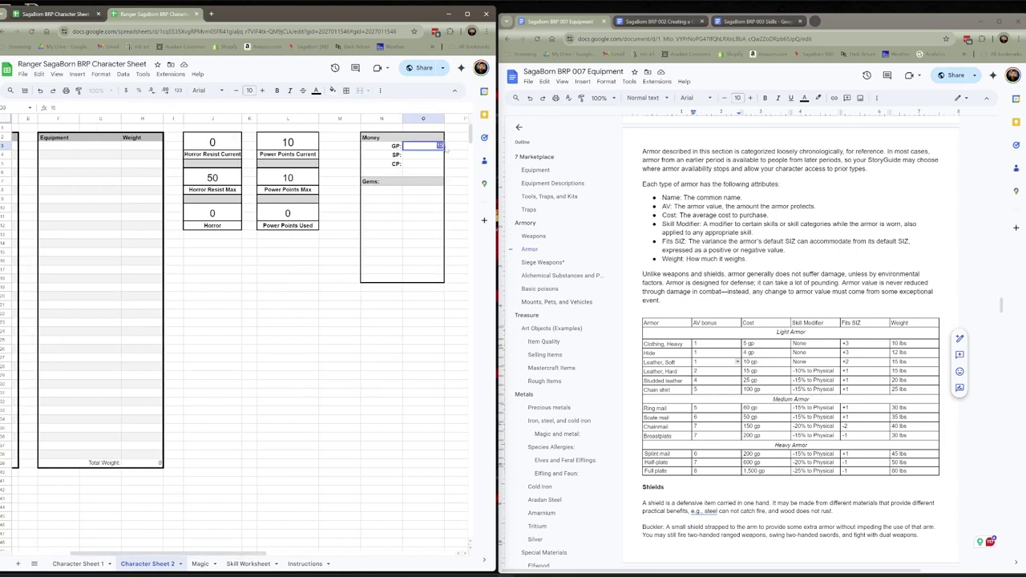
pyautogui.press('BackSpace')
# Add "Leather; Soft" below Dagger in the Equipment table.
pyautogui.moveTo(168, 553); pyautogui.dragTo(108, 553)
pyautogui.click(58, 173)
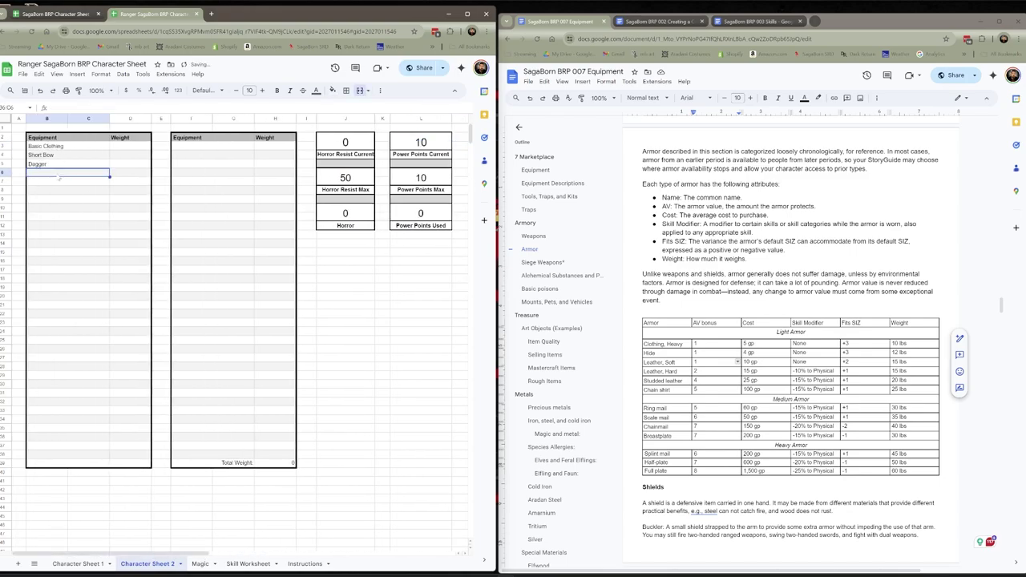
pyautogui.write('Lera')
pyautogui.write('ther')
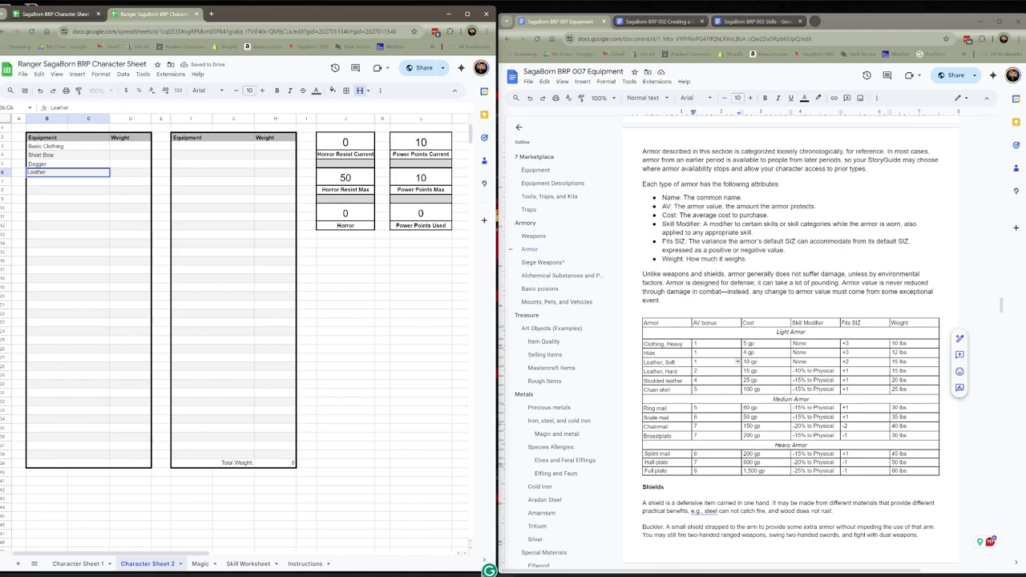
pyautogui.write('; Soft')
# Enter Leather as the armor with an AV of 1 in the Armor table on Character Sheet 1.
pyautogui.click(78, 564)
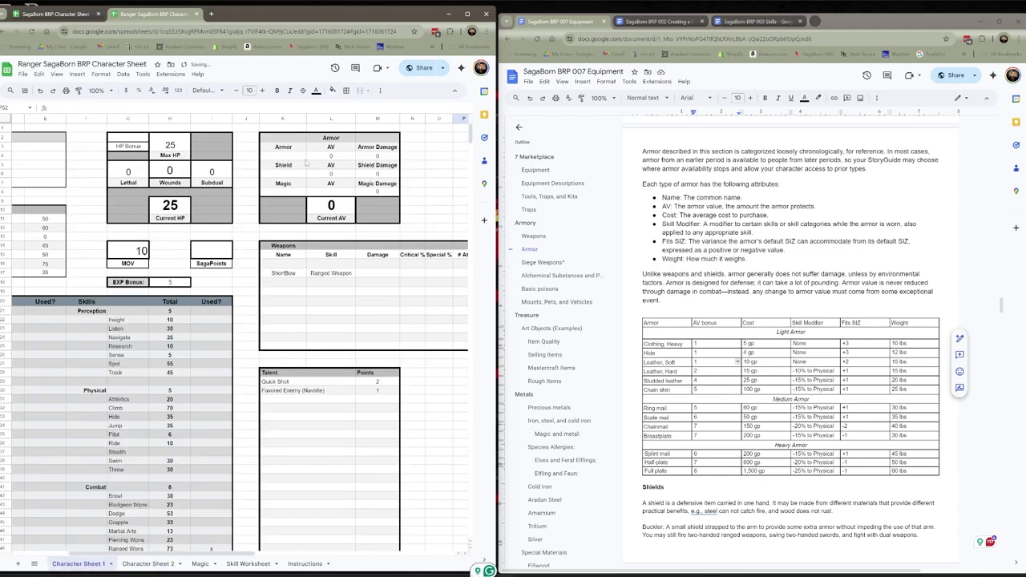
pyautogui.click(298, 158)
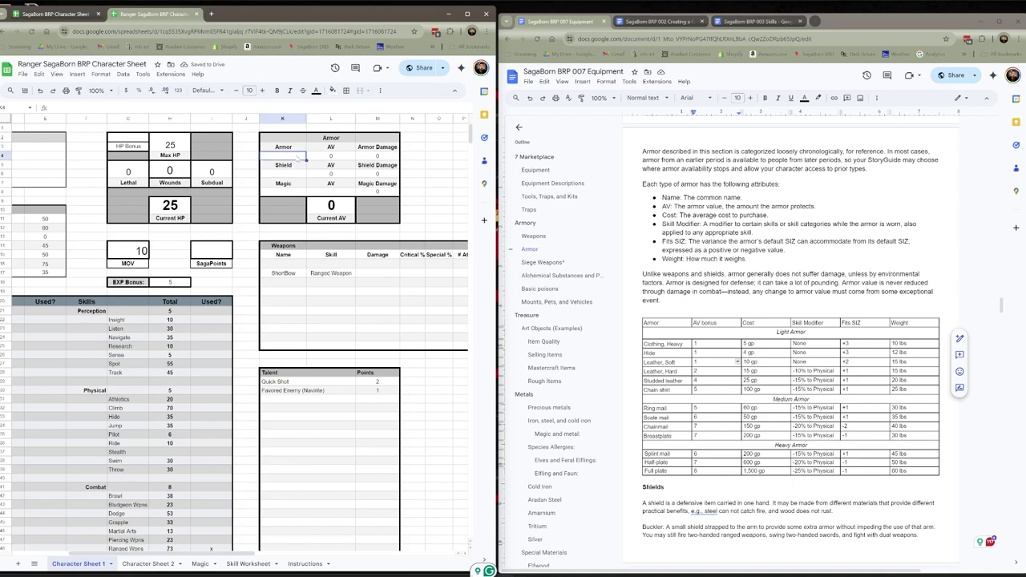
pyautogui.write('Leather')
pyautogui.press('Tab')
pyautogui.doubleClick(332, 156)
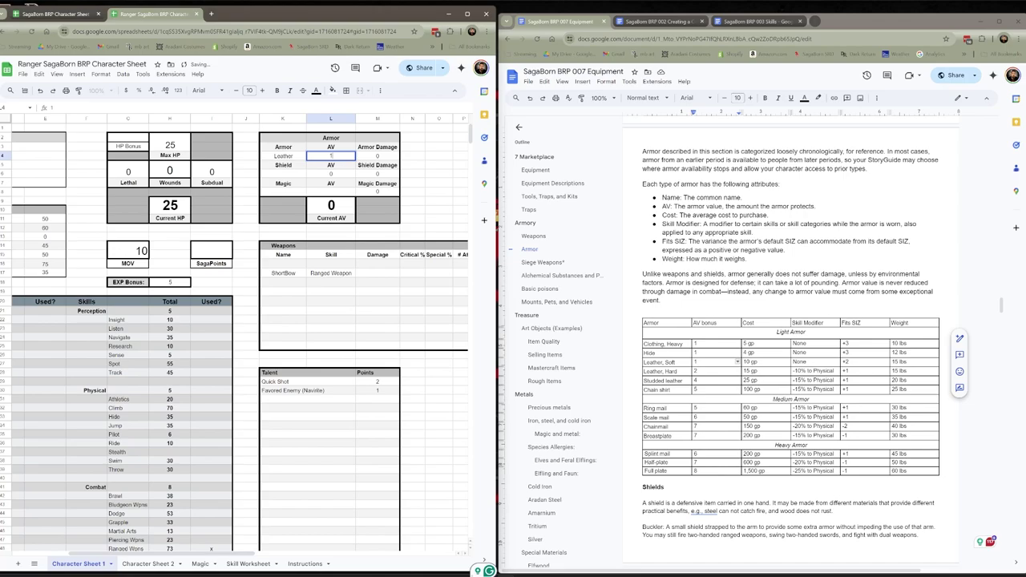
pyautogui.write('1')
pyautogui.click(353, 173)
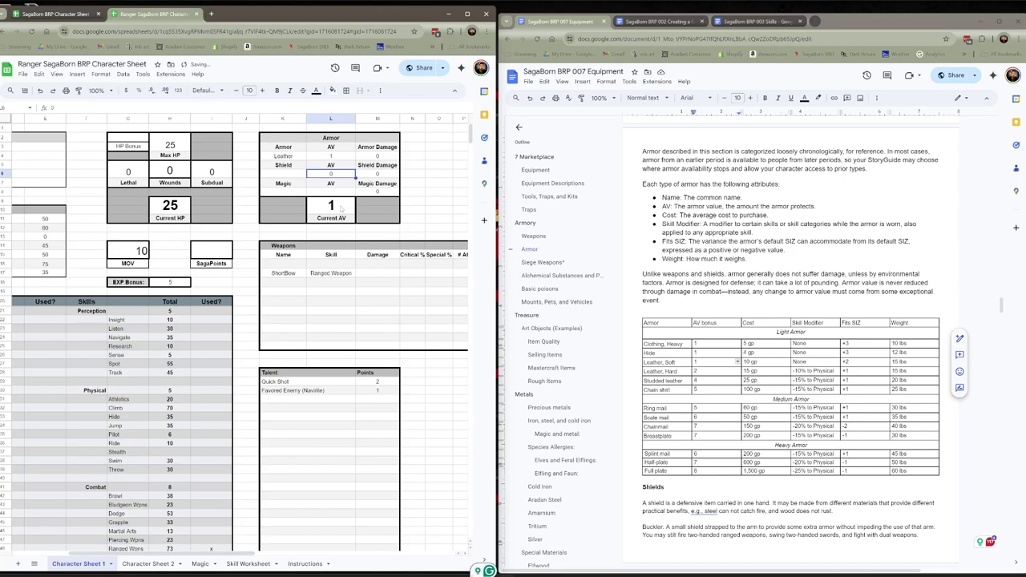
pyautogui.click(379, 157)
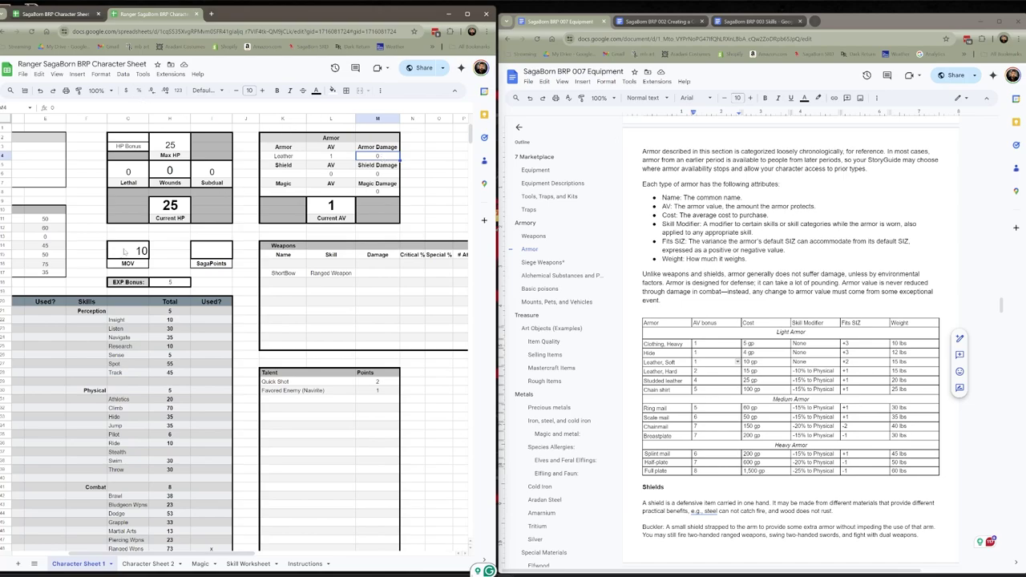
# Review the character details on Character Sheet 1 and return from the Equipment document to the SagaBorn Basic Roleplaying Edition web page.
pyautogui.hscroll(-3, 331, 354)
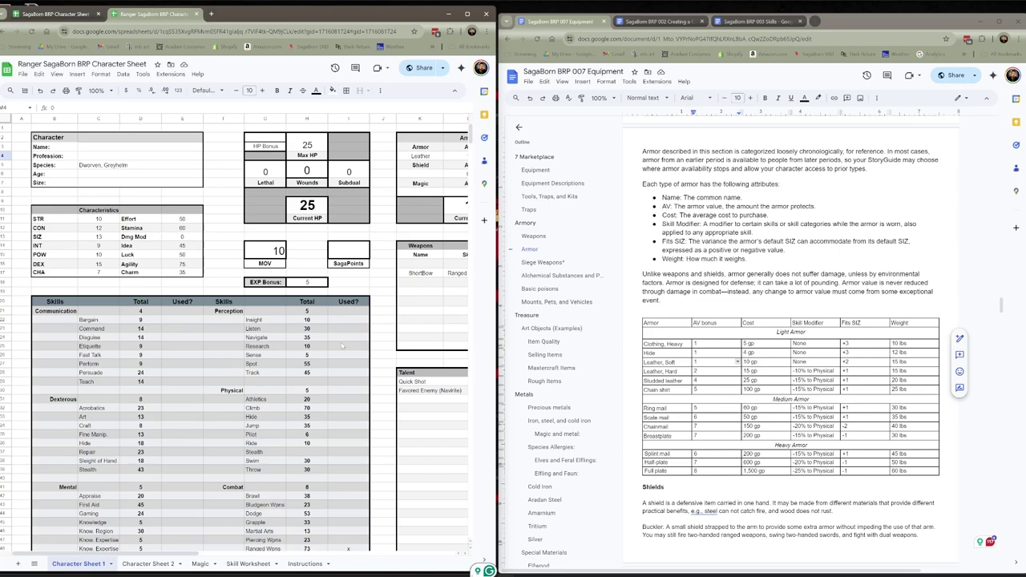
pyautogui.moveTo(125, 553)
pyautogui.mouseDown()
pyautogui.moveTo(184, 553)
pyautogui.moveTo(129, 552)
pyautogui.mouseUp()
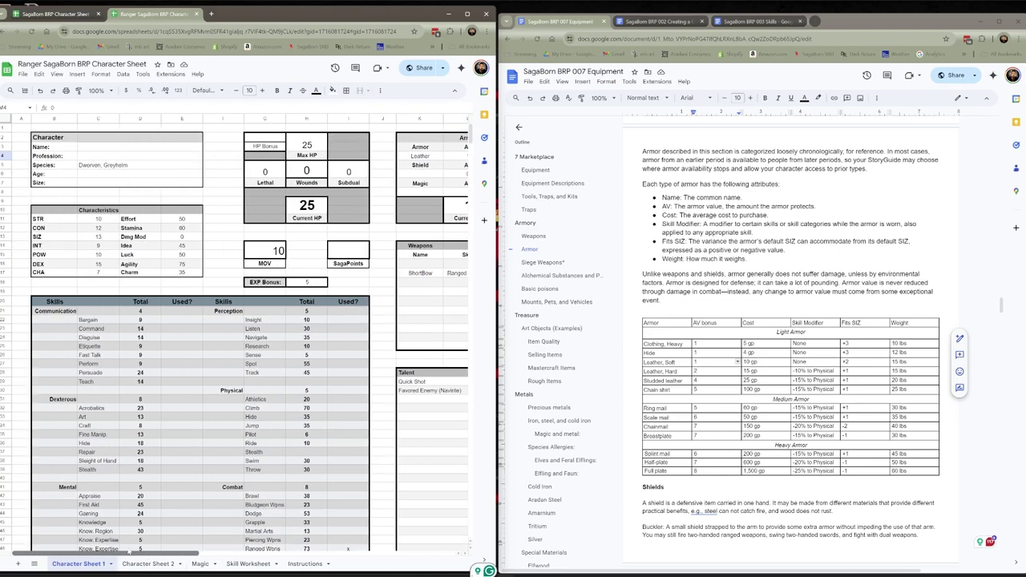
pyautogui.click(566, 19)
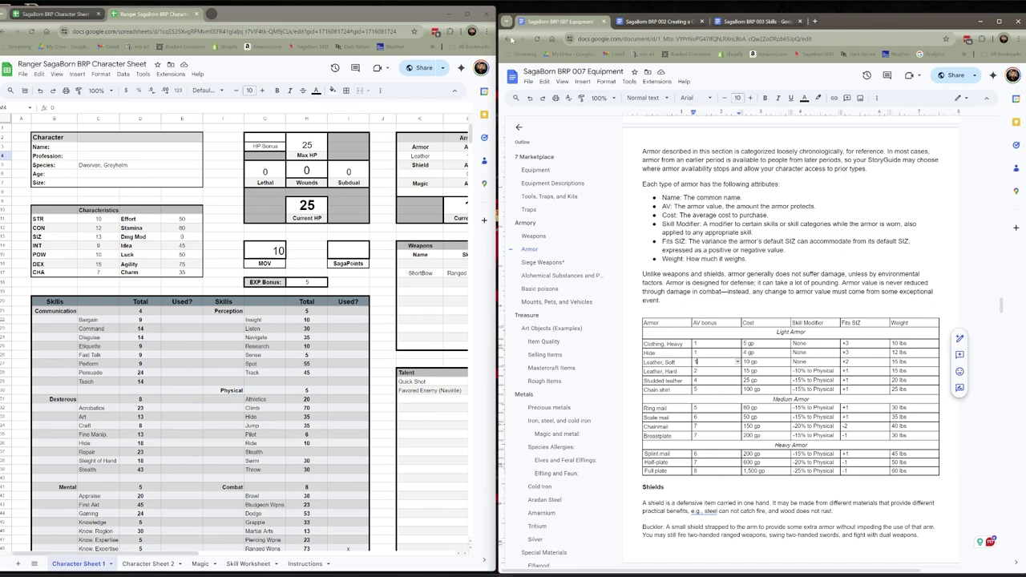
pyautogui.click(508, 38)
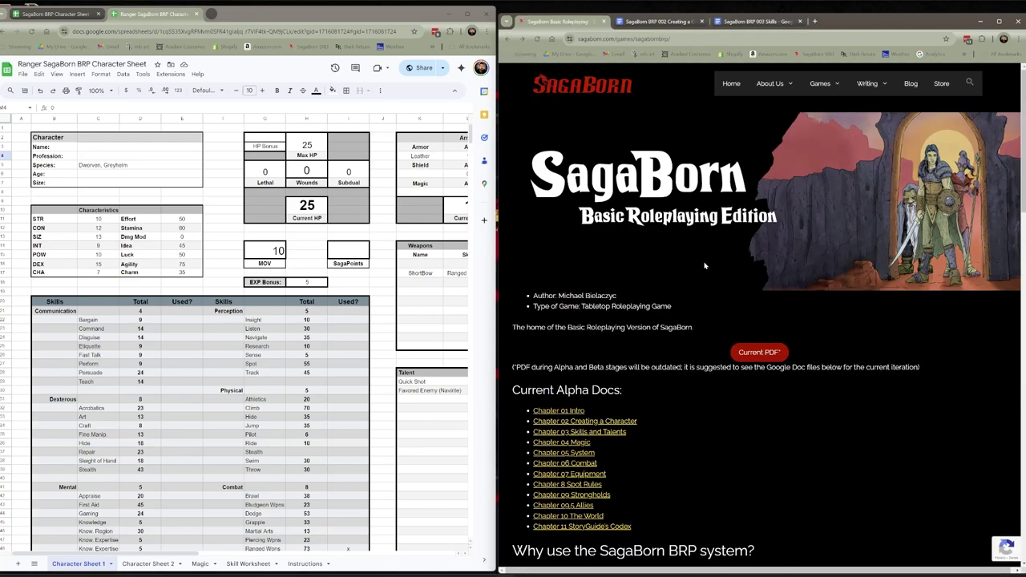